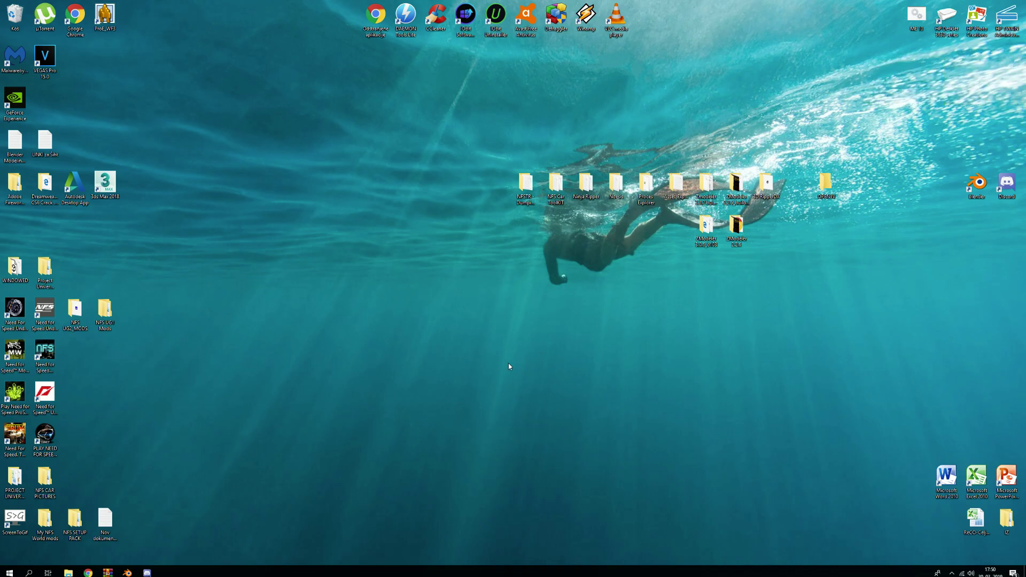
# Open the x86 folder inside the desktop's Ninja Ripper folder and select the NinjaRipper program
pyautogui.doubleClick(590, 188)
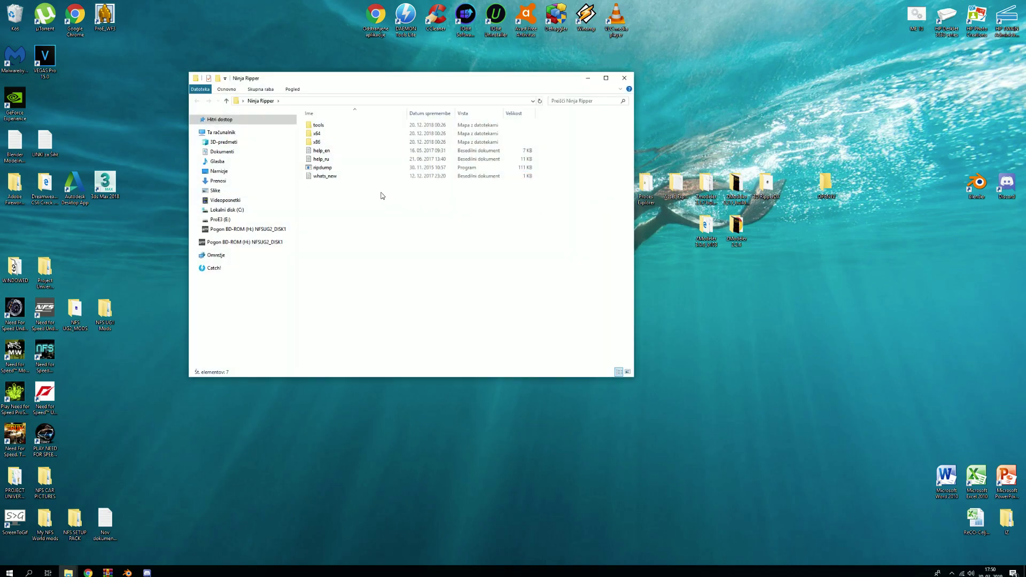
pyautogui.click(337, 167)
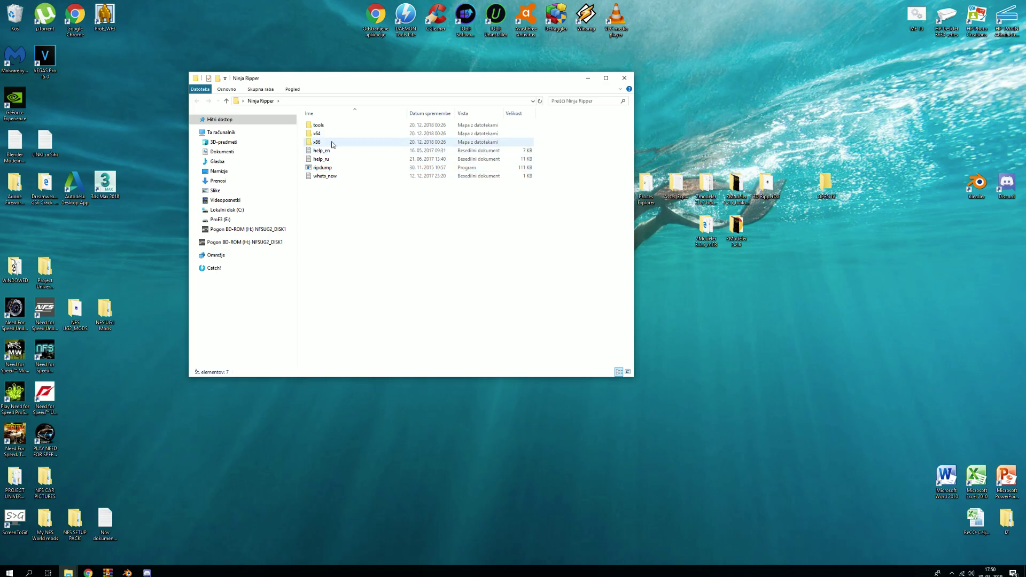
pyautogui.doubleClick(331, 141)
pyautogui.click(331, 159)
pyautogui.moveTo(417, 79); pyautogui.dragTo(584, 128)
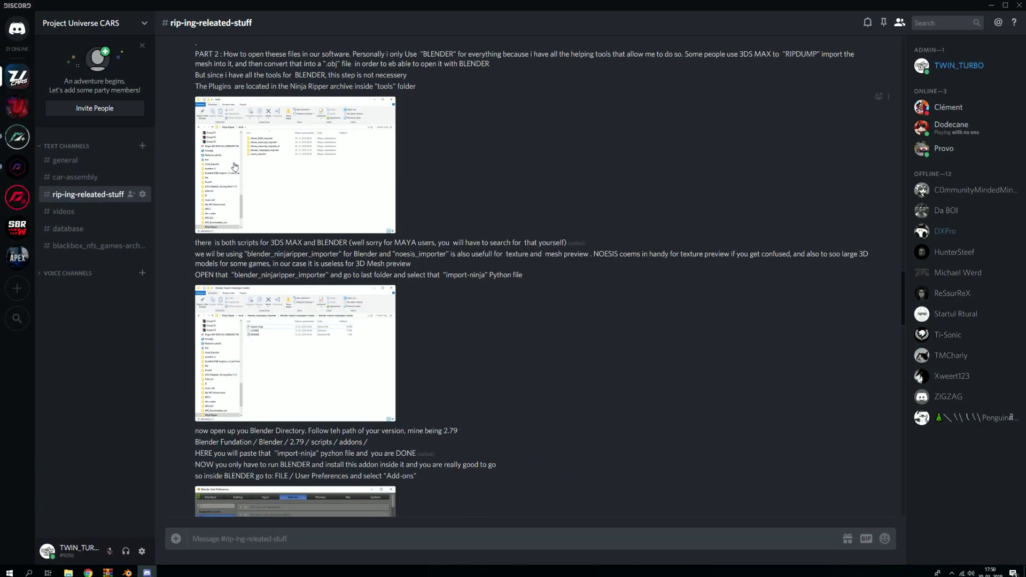
# Review the Ninja Ripper download and usage instructions in Discord's rip-ing-releated-stuff channel, then minimize Discord
pyautogui.scroll(6, 365, 263)
pyautogui.scroll(10, 366, 264)
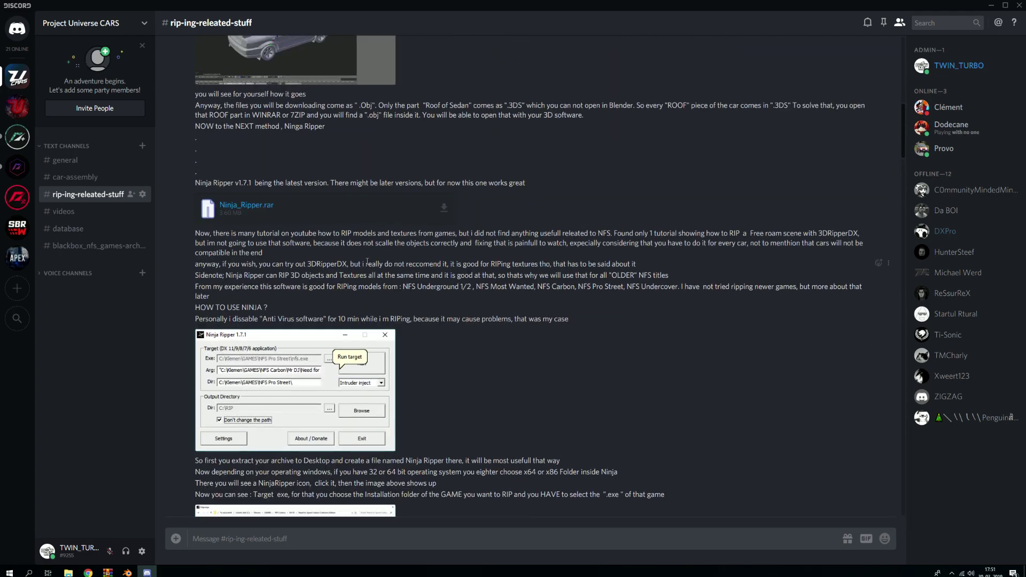
pyautogui.scroll(4, 367, 261)
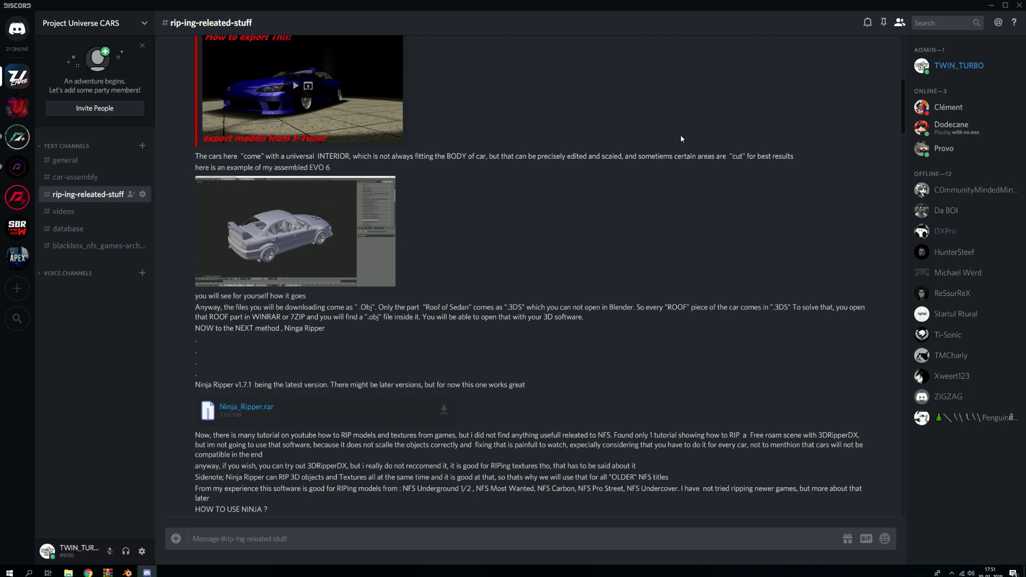
pyautogui.click(990, 7)
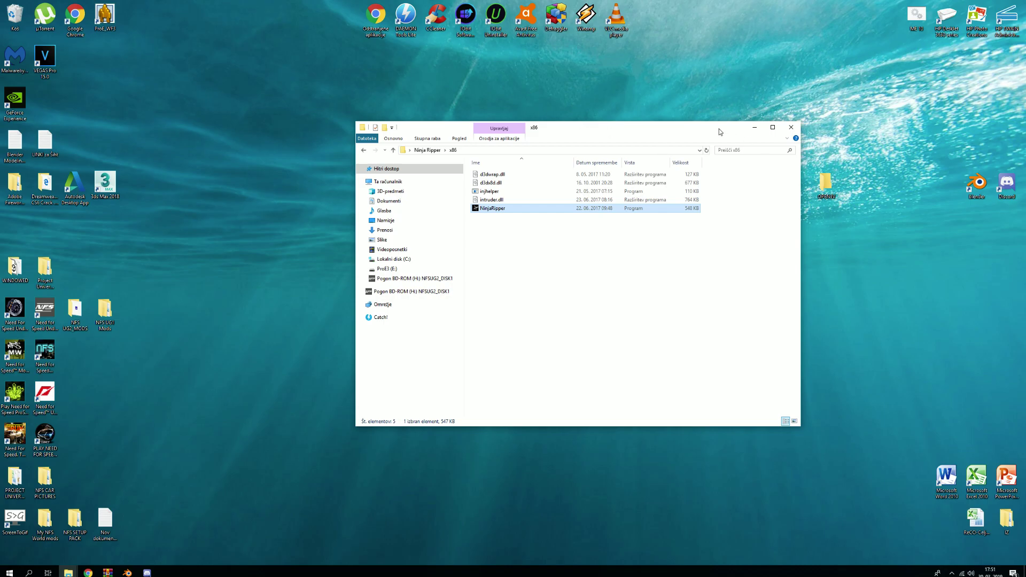
pyautogui.moveTo(586, 124); pyautogui.dragTo(554, 268)
pyautogui.click(561, 192)
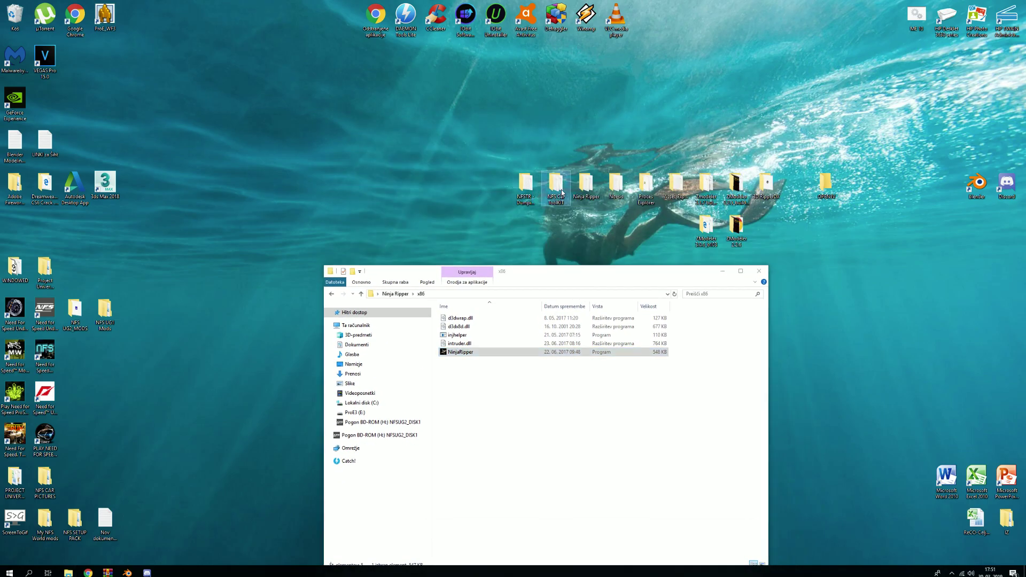
pyautogui.moveTo(614, 271); pyautogui.dragTo(566, 227)
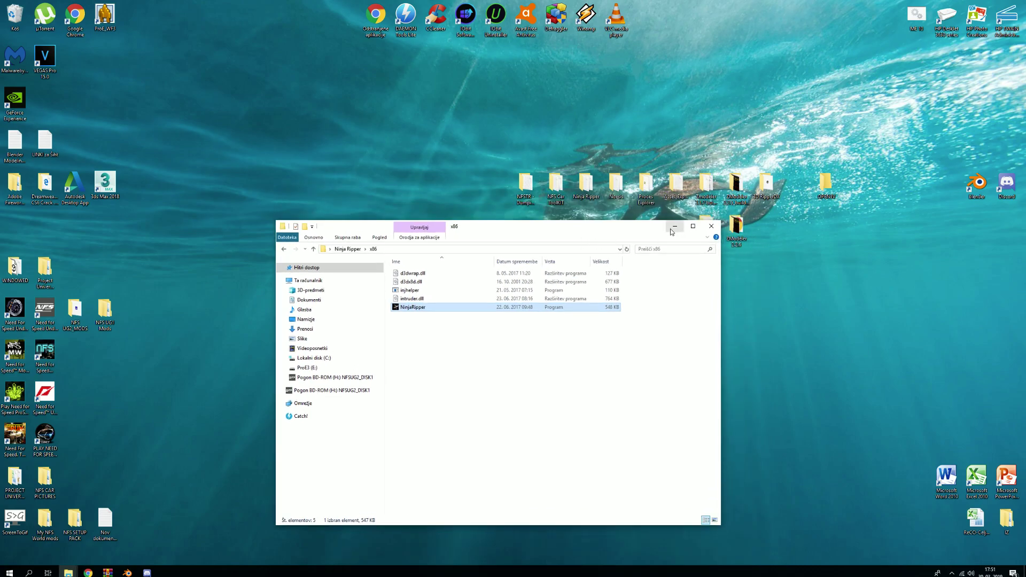
# Minimize the x86 folder window, launch Blender and delete all default objects from the scene
pyautogui.click(673, 227)
pyautogui.doubleClick(977, 185)
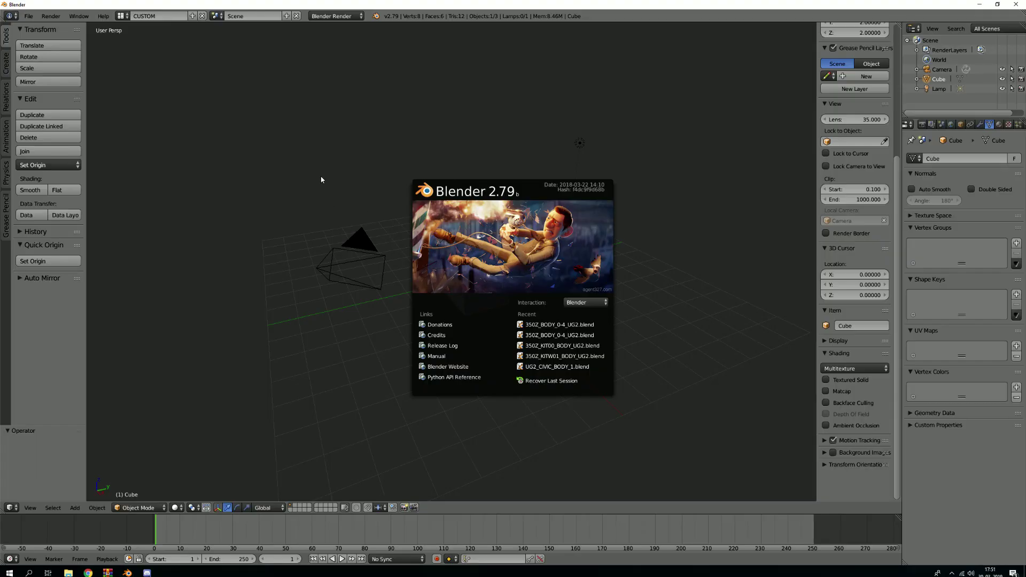
pyautogui.click(322, 179)
pyautogui.press('a')
pyautogui.press('a')
pyautogui.press('x')
pyautogui.click(325, 176)
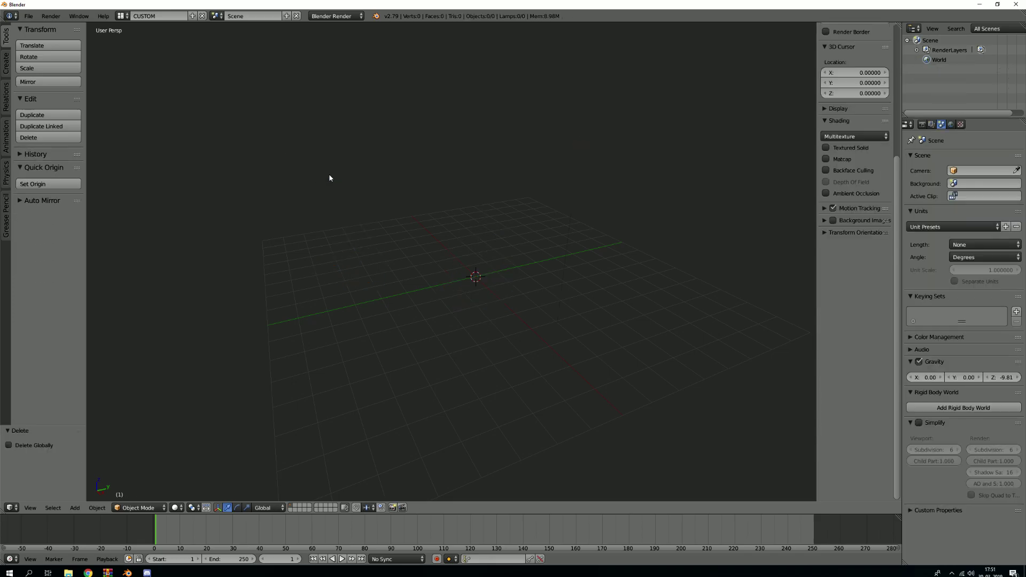
# Check Blender's available import formats for a Ninja Ripper entry, then minimize Blender
pyautogui.click(27, 17)
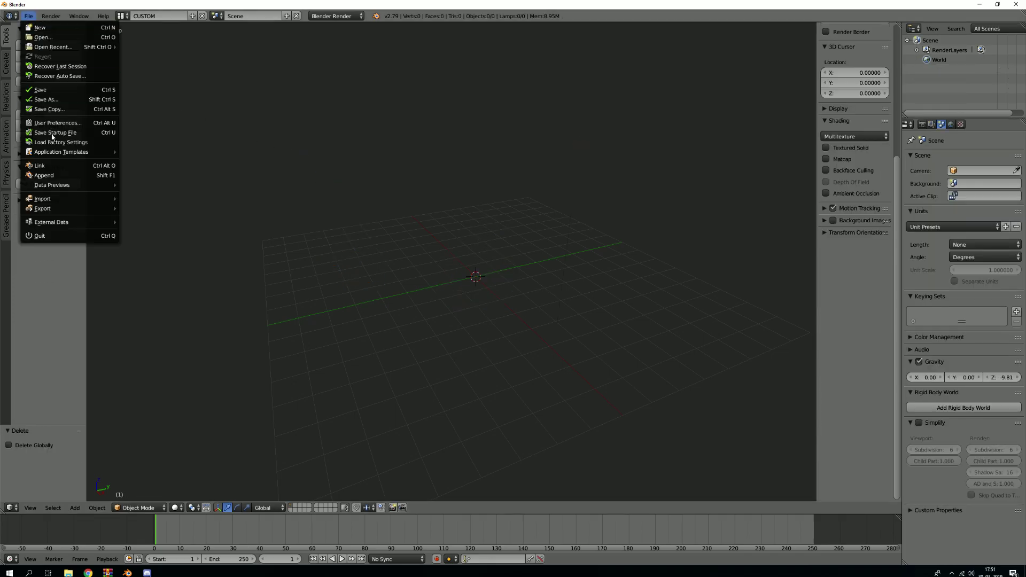
pyautogui.moveTo(80, 199)
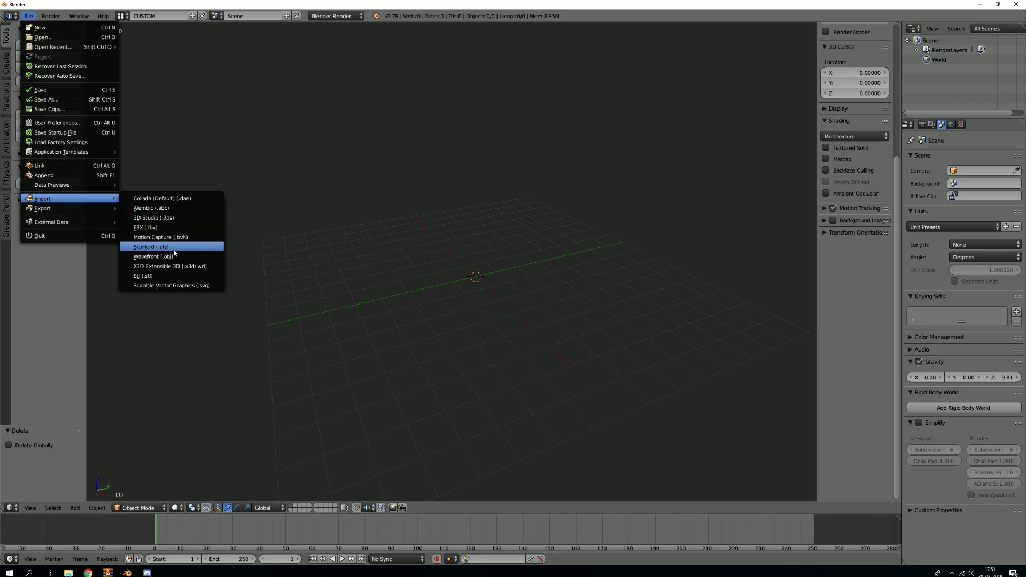
pyautogui.click(409, 119)
pyautogui.click(979, 5)
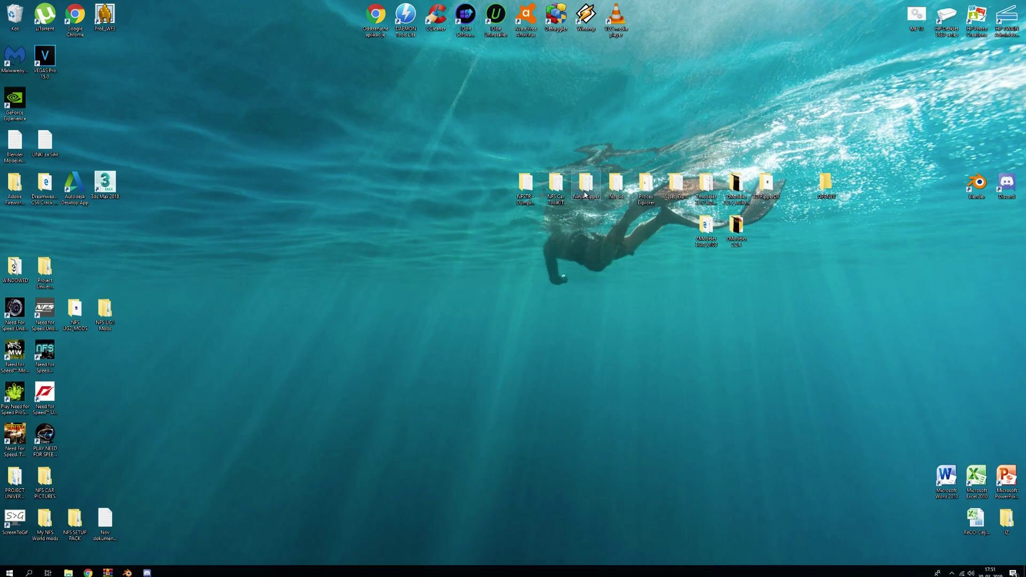
# In the Ninja Ripper folder, browse through tools and blender_ninjaripper_importer to the outer blender-import-ninjaripper-master folder, and move the window aside
pyautogui.doubleClick(586, 195)
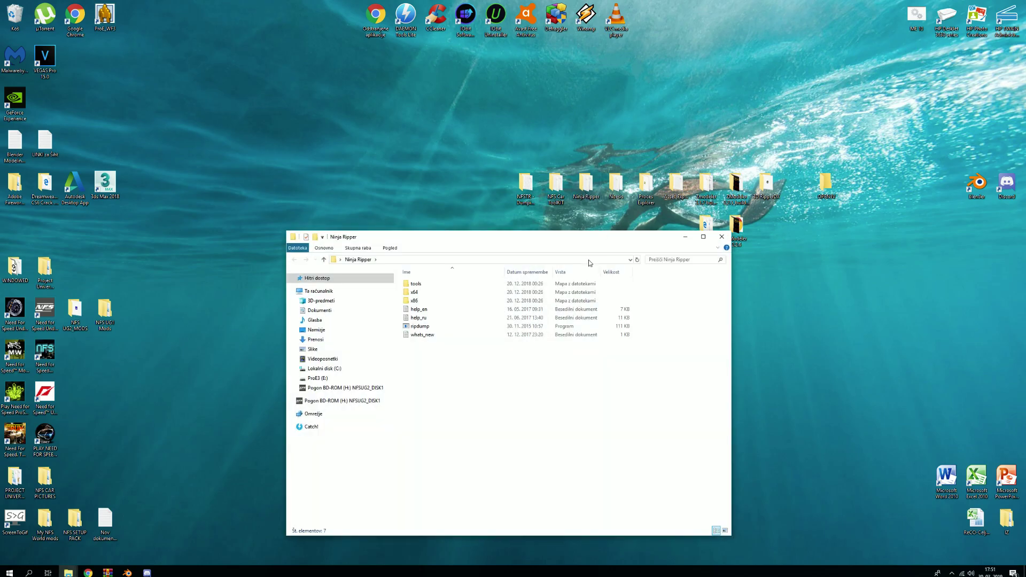
pyautogui.click(432, 284)
pyautogui.doubleClick(433, 285)
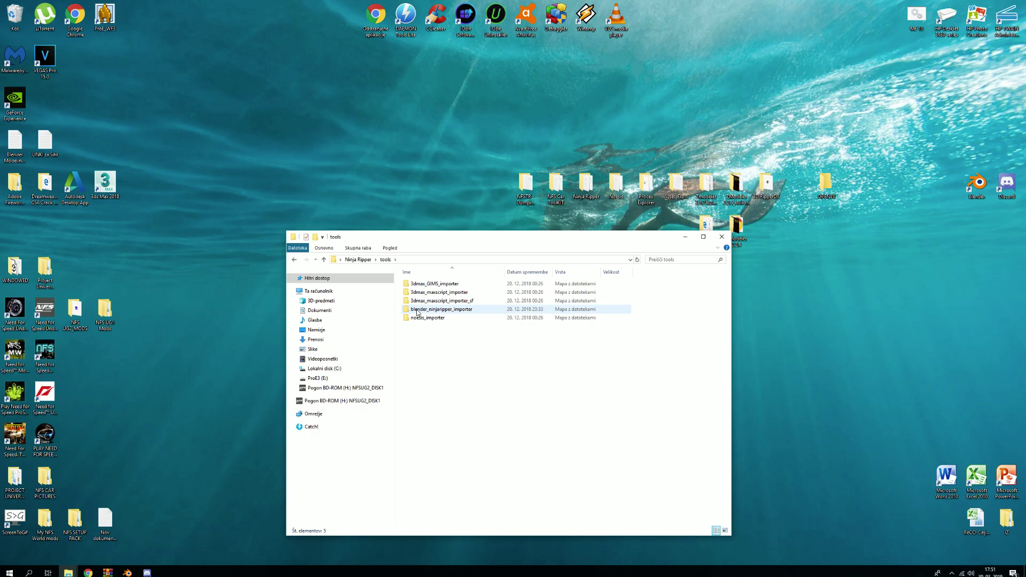
pyautogui.doubleClick(457, 310)
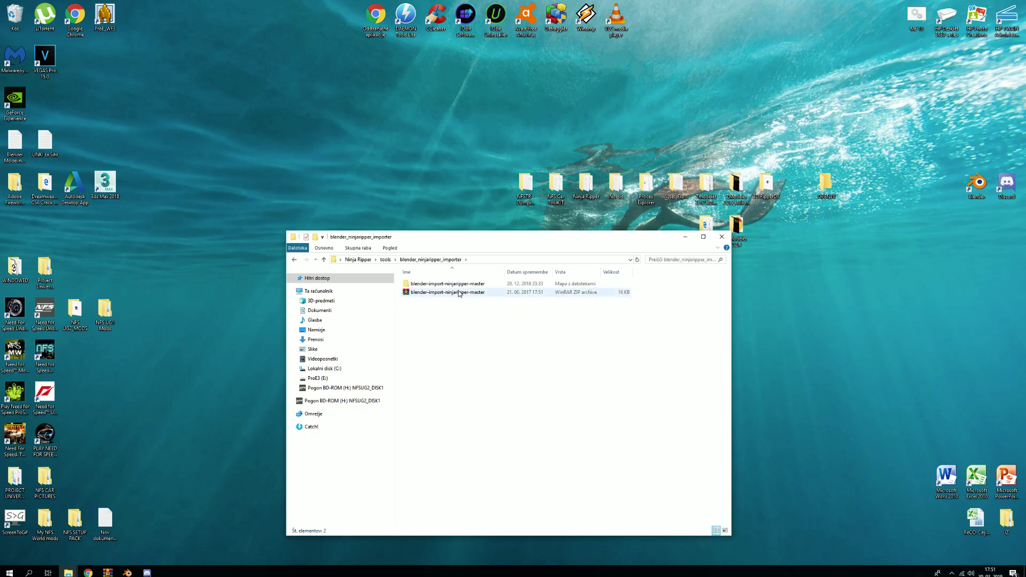
pyautogui.doubleClick(457, 286)
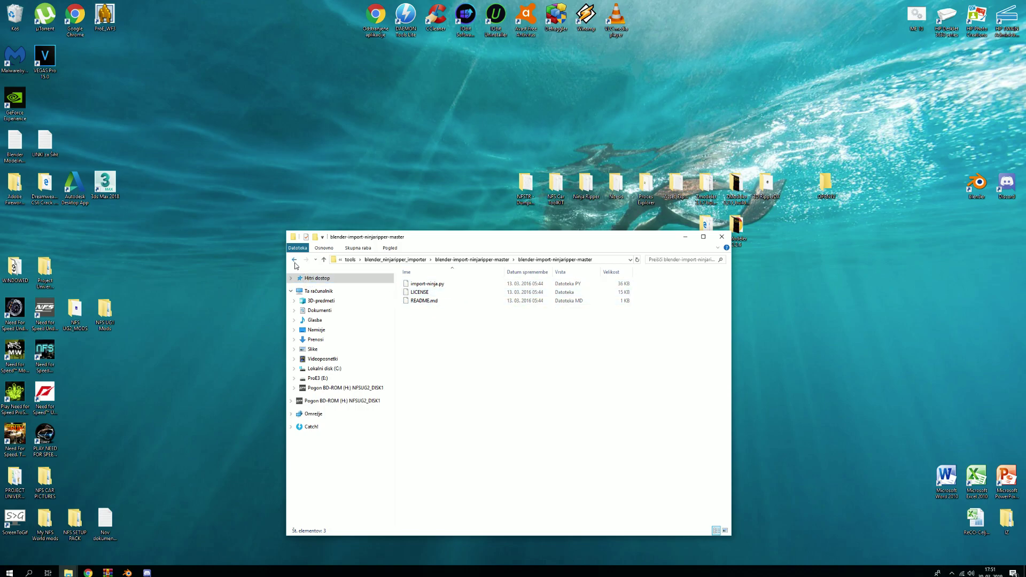
pyautogui.click(295, 259)
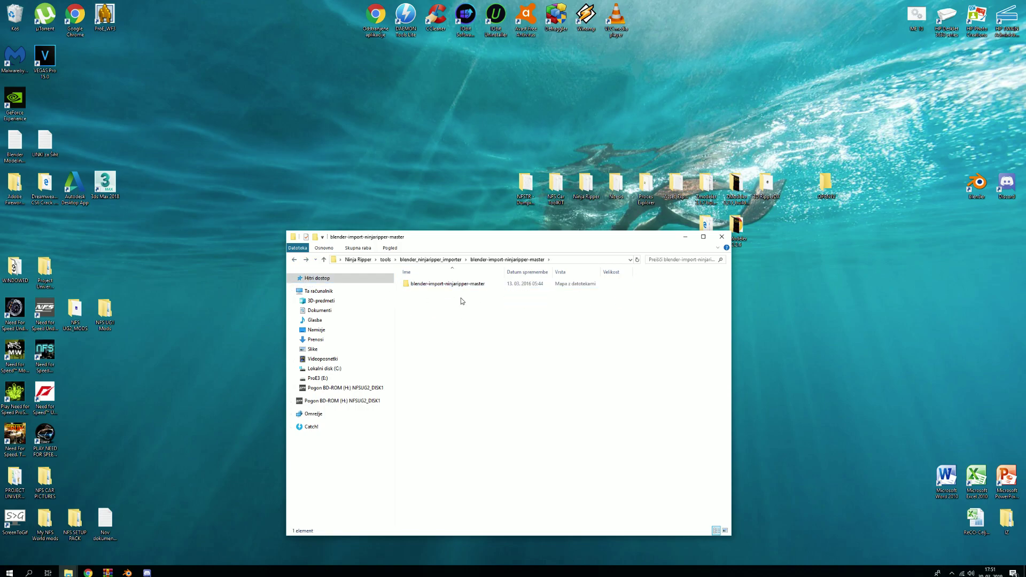
pyautogui.moveTo(540, 242); pyautogui.dragTo(306, 76)
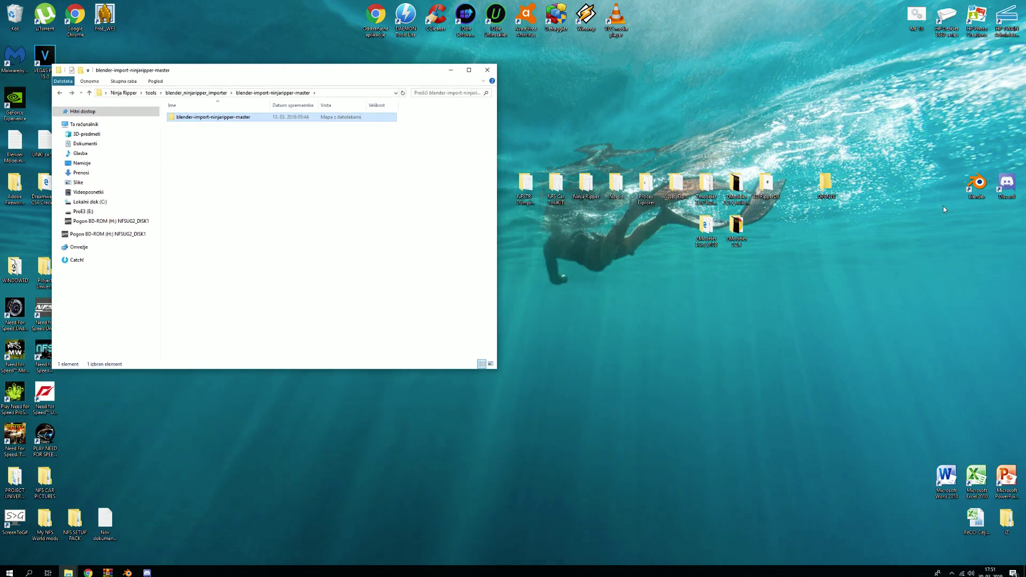
# Open Blender's installation folder from its desktop shortcut and browse to 2.79\scripts\addons
pyautogui.click(976, 230)
pyautogui.rightClick(979, 189)
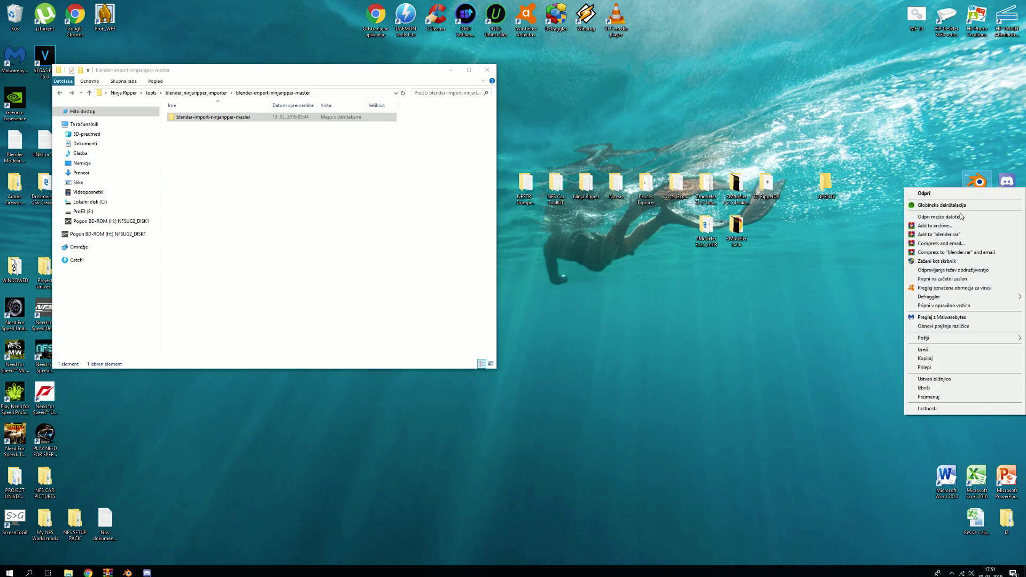
pyautogui.click(940, 216)
pyautogui.moveTo(359, 85); pyautogui.dragTo(794, 161)
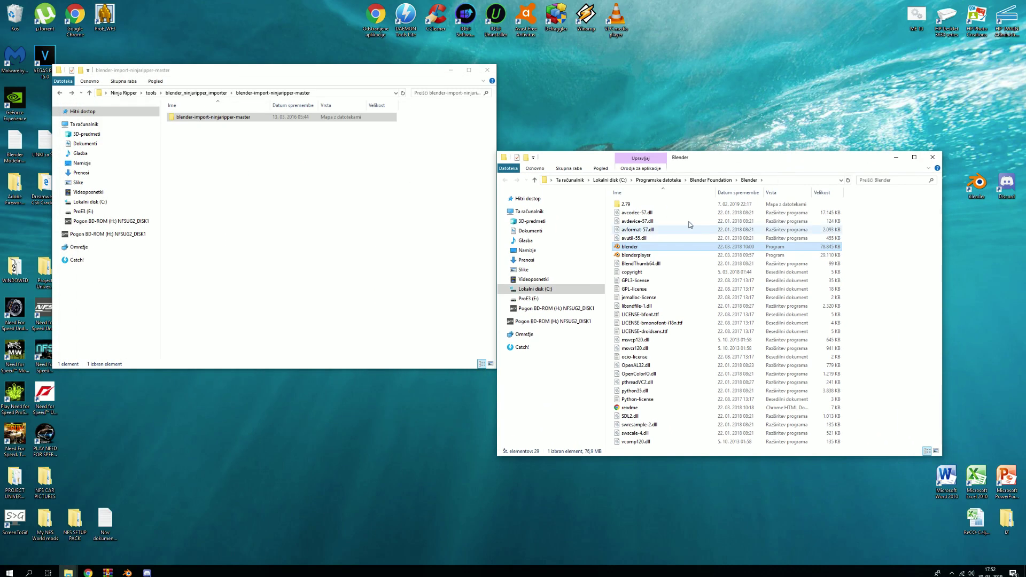
pyautogui.doubleClick(645, 208)
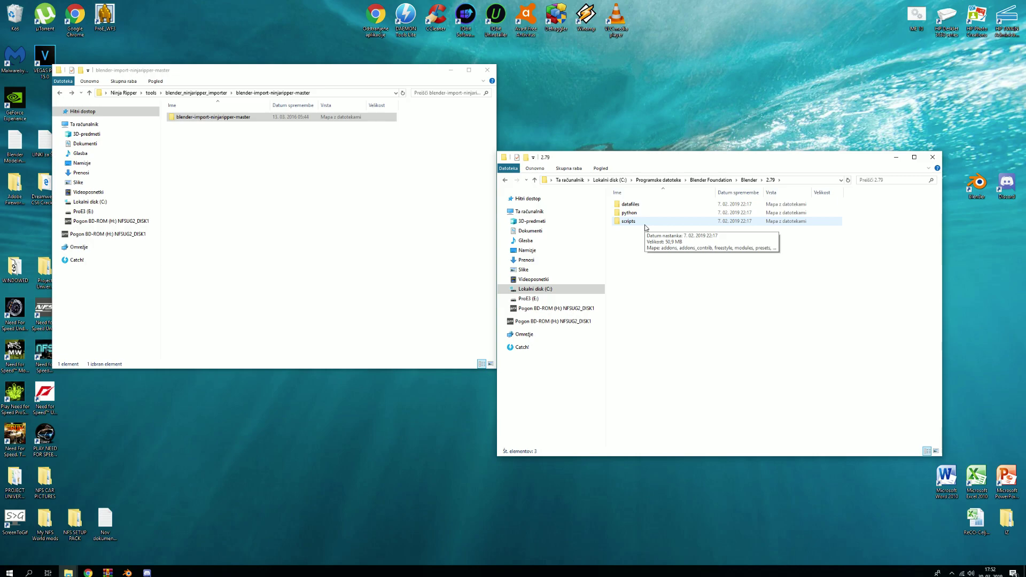
pyautogui.doubleClick(644, 223)
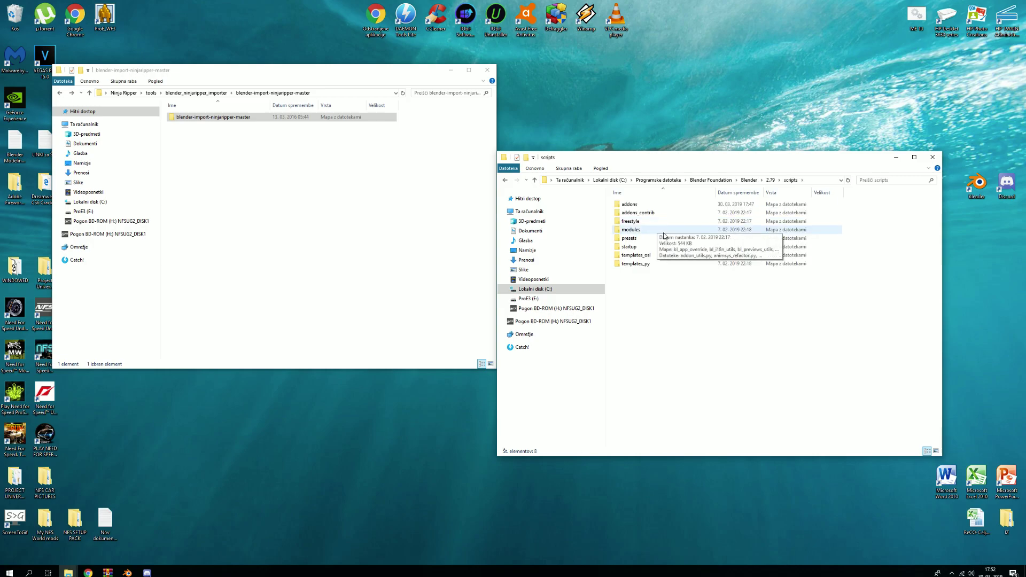
pyautogui.doubleClick(663, 206)
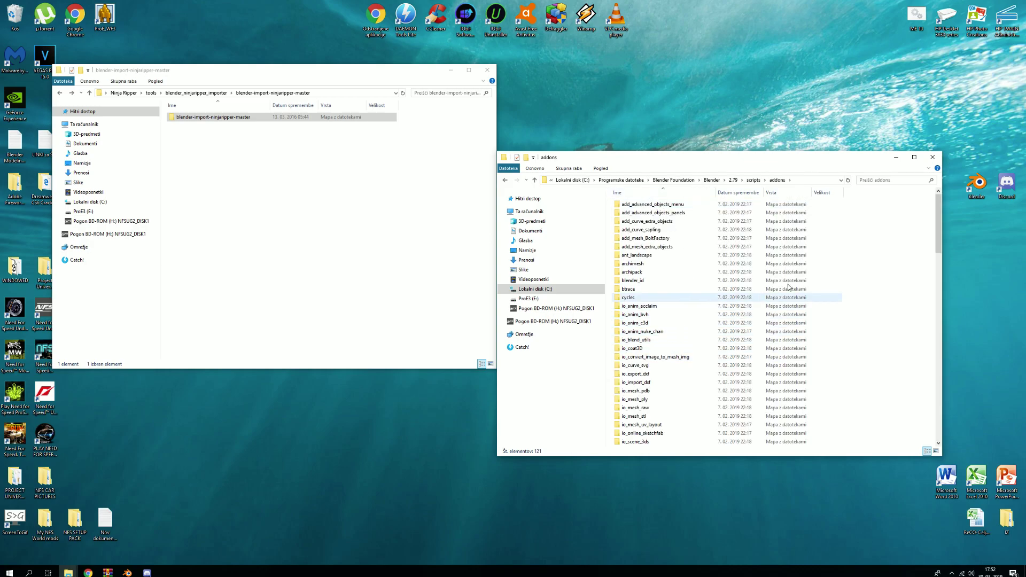
# Copy the inner blender-import-ninjaripper-master folder into Blender's addons folder, granting administrator permission
pyautogui.rightClick(250, 116)
pyautogui.click(277, 289)
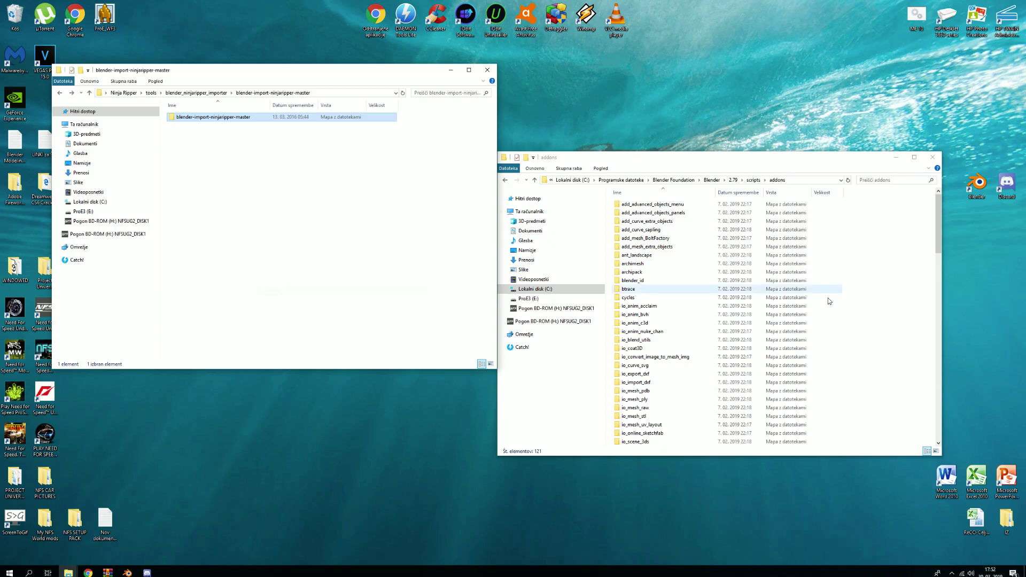
pyautogui.rightClick(880, 293)
pyautogui.click(900, 346)
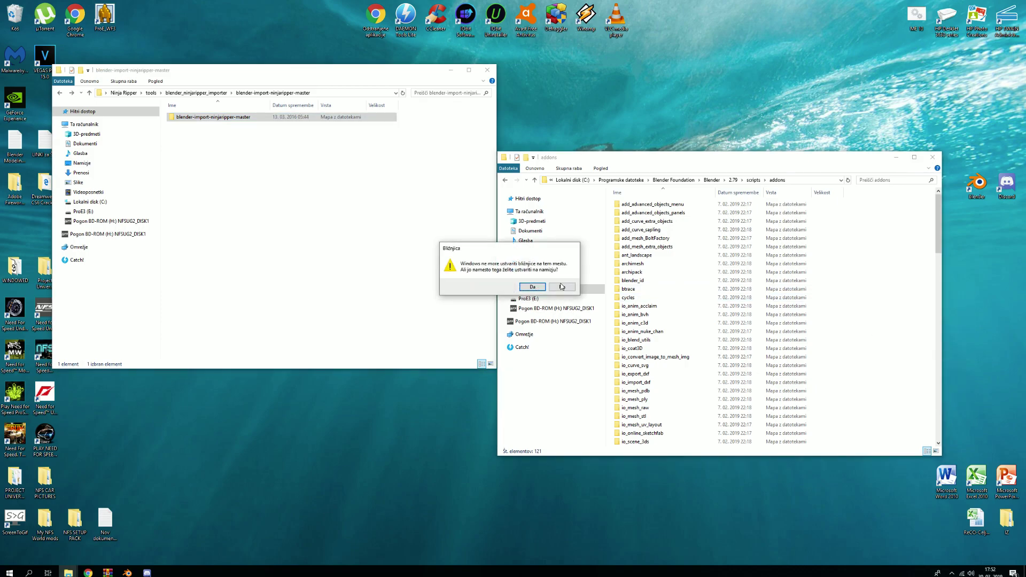
pyautogui.rightClick(918, 321)
pyautogui.click(950, 367)
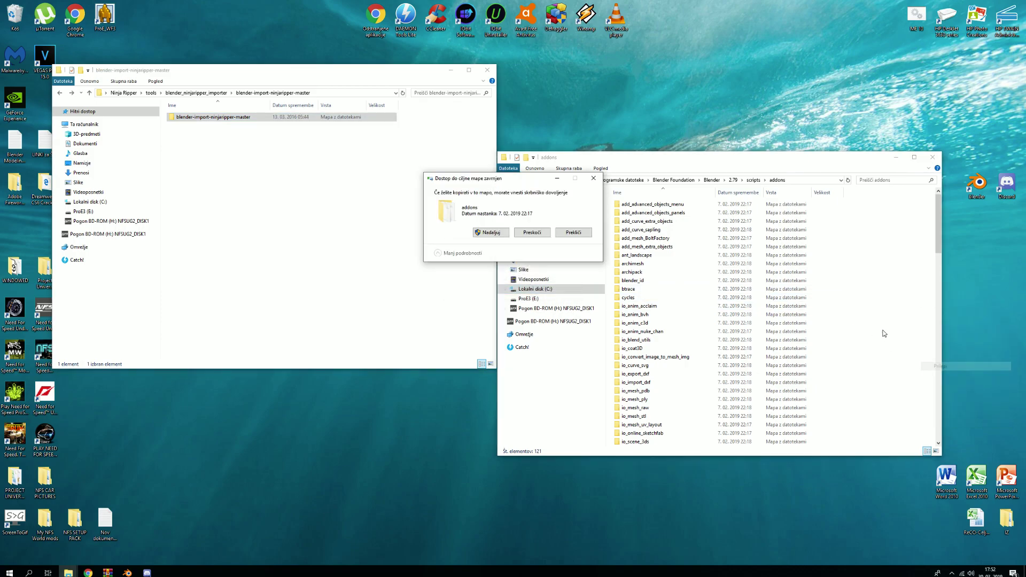
pyautogui.click(491, 232)
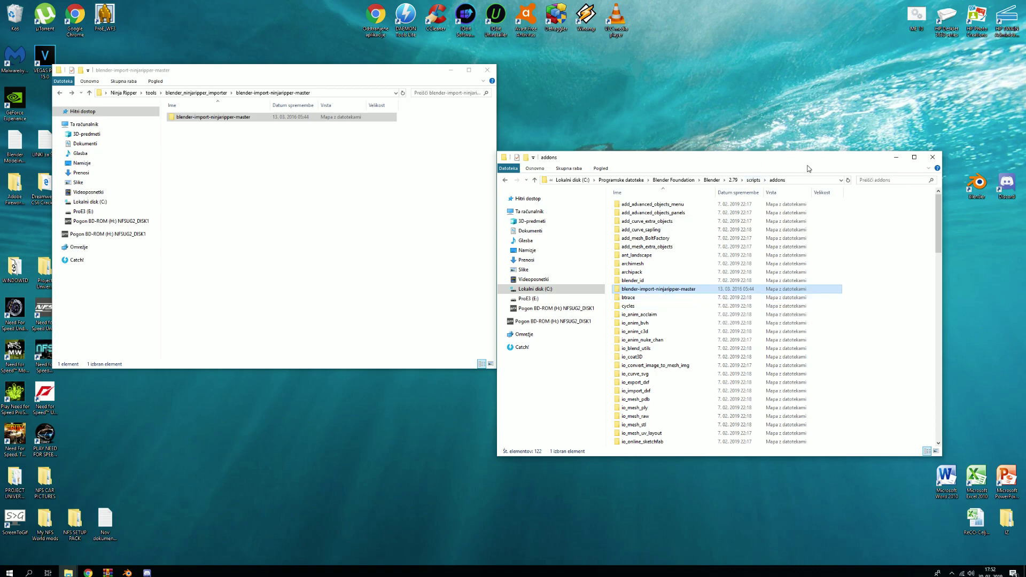
# Switch to the empty Blender session and open its User Preferences
pyautogui.moveTo(808, 165); pyautogui.dragTo(767, 165)
pyautogui.click(127, 571)
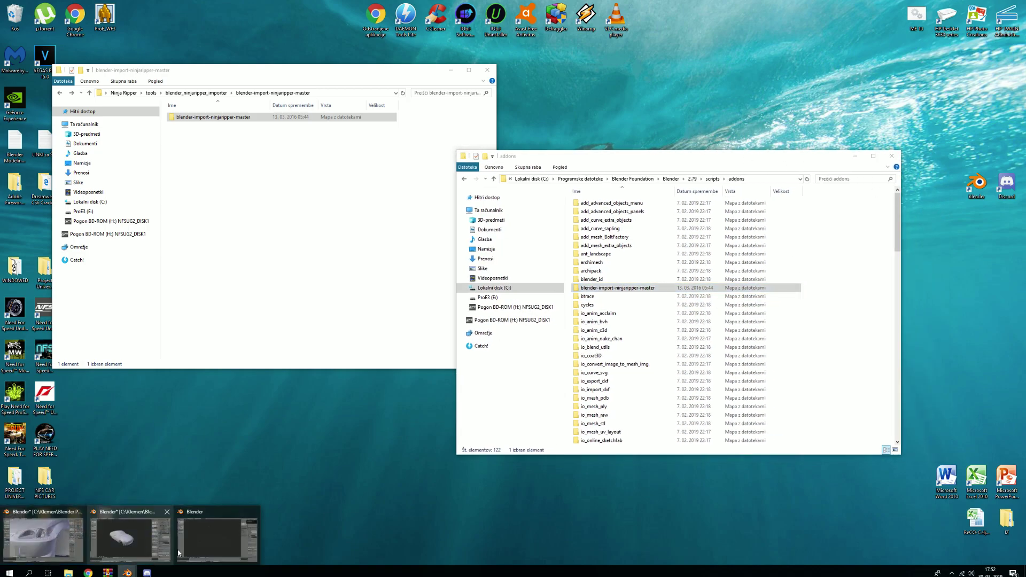
pyautogui.click(214, 537)
pyautogui.click(456, 271)
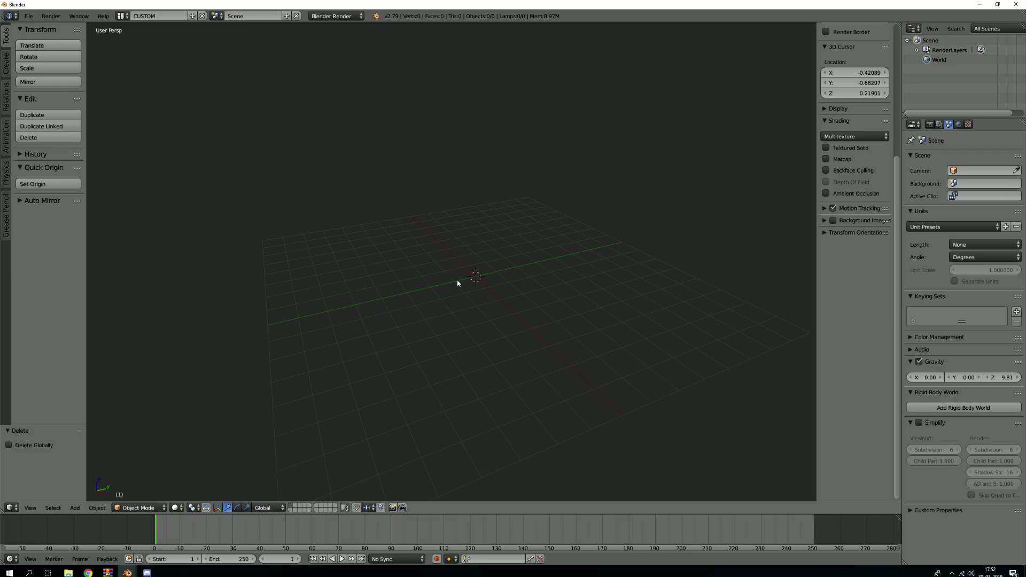
pyautogui.click(28, 16)
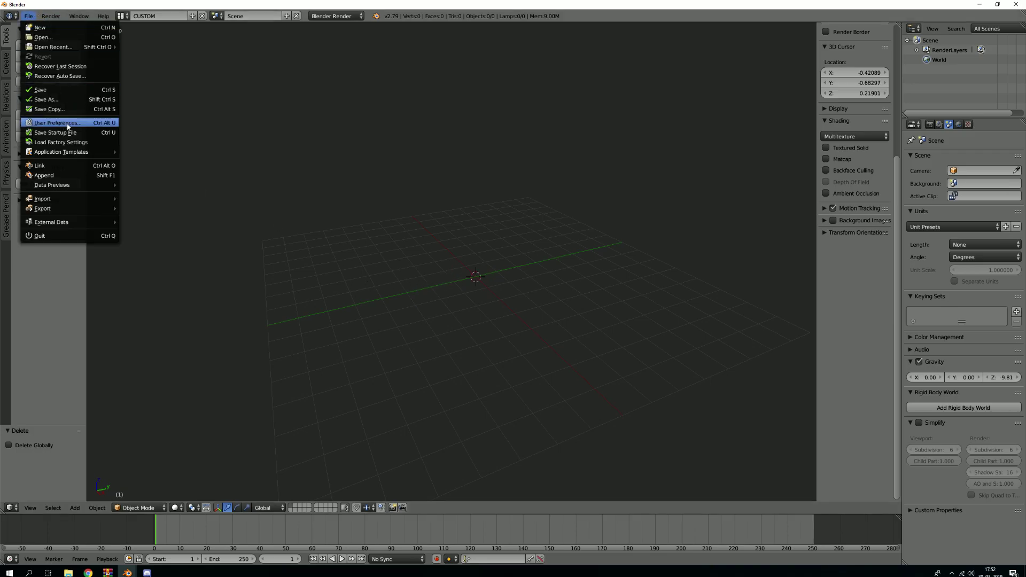
pyautogui.click(68, 124)
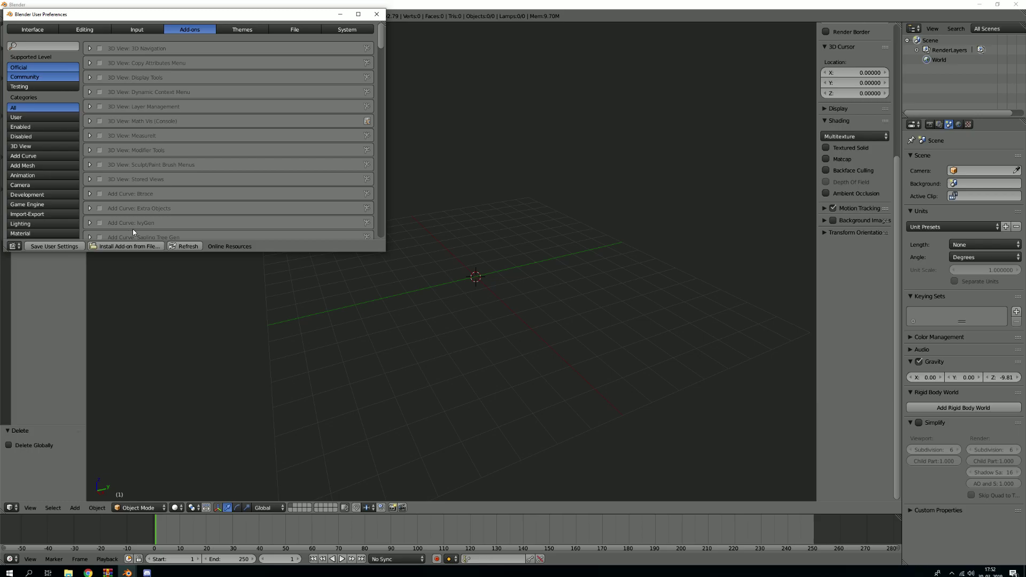
# Install import-ninja.py as an add-on from the blender-import-ninjaripper-master folder in C:\Program Files\Blender Foundation\Blender\2.79\scripts\addons
pyautogui.click(128, 246)
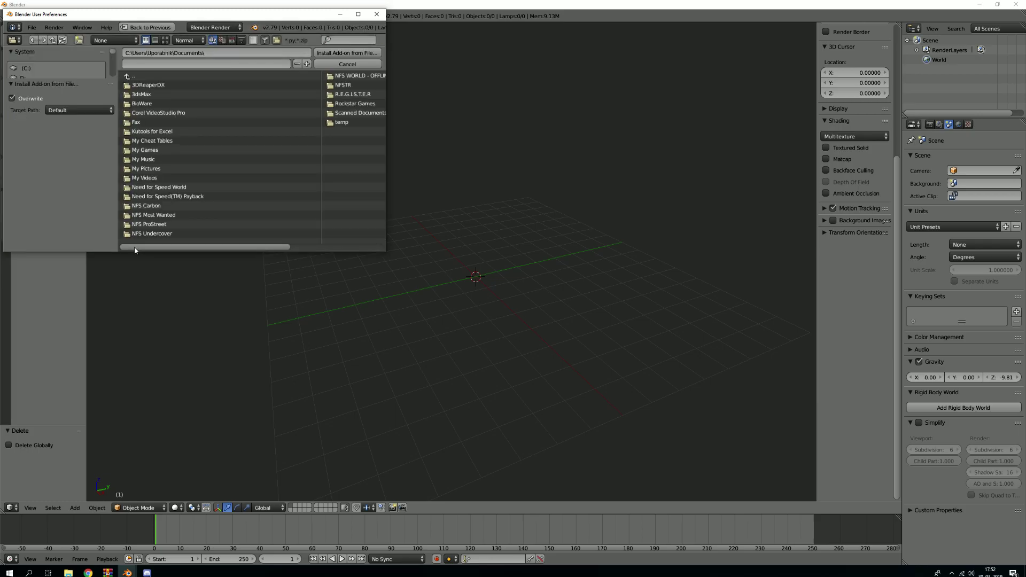
pyautogui.click(27, 69)
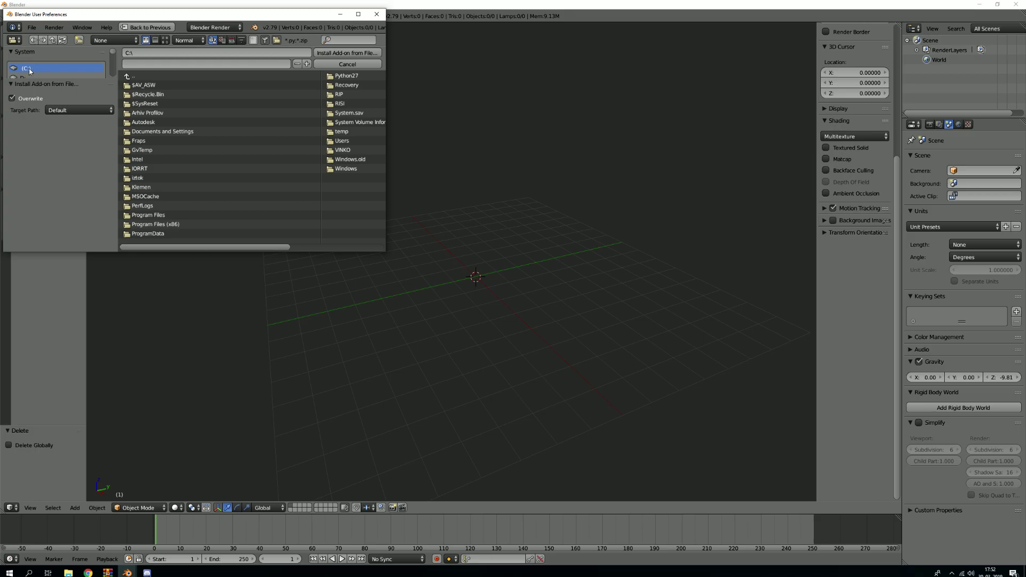
pyautogui.click(181, 216)
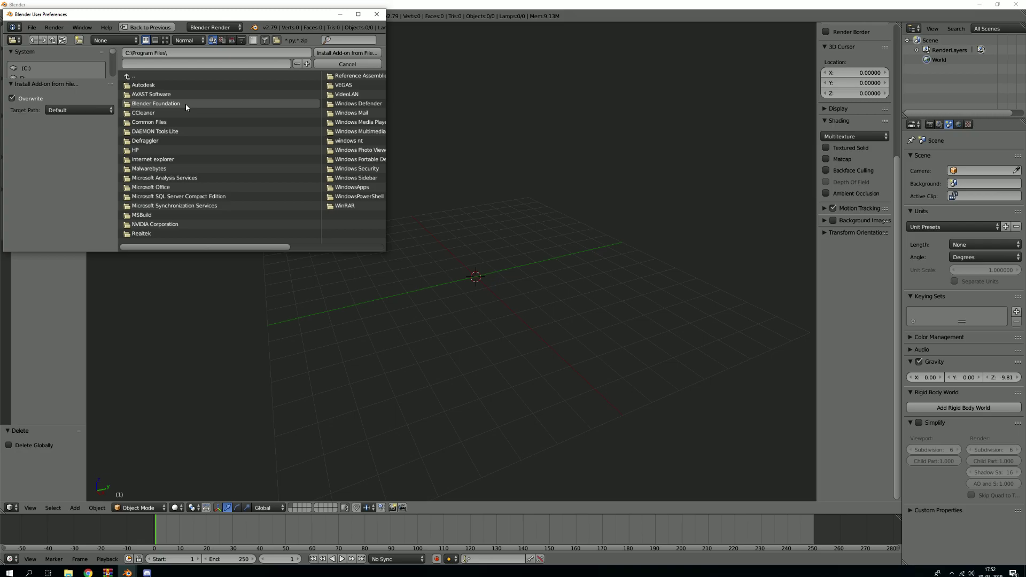
pyautogui.click(140, 104)
pyautogui.click(152, 87)
pyautogui.click(152, 87)
pyautogui.click(154, 104)
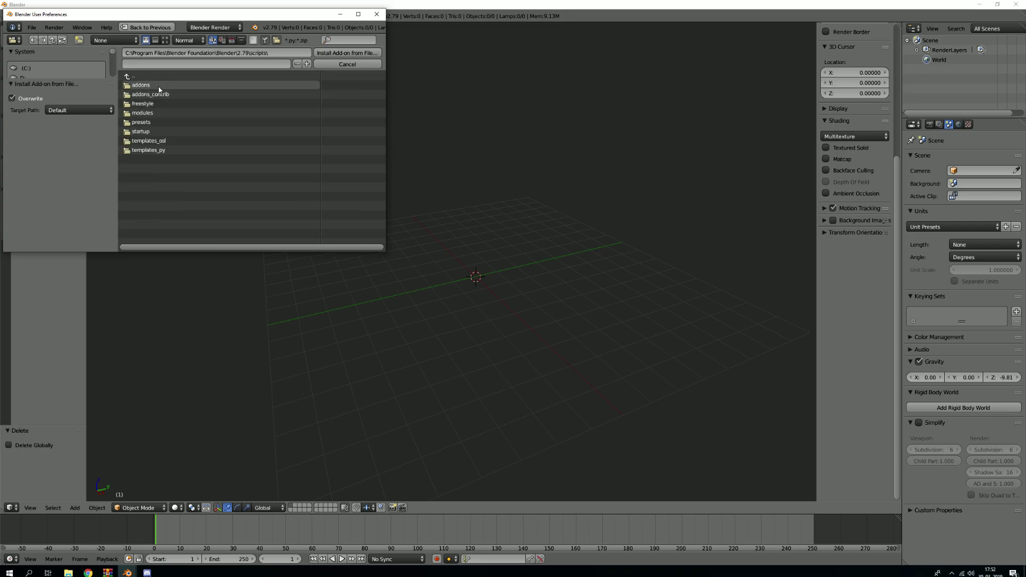
pyautogui.click(159, 86)
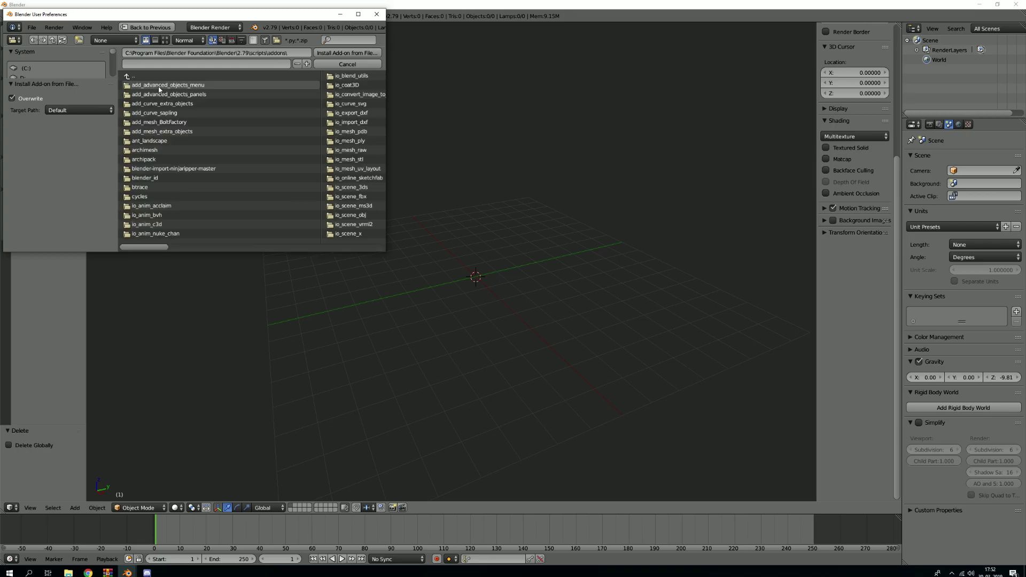
pyautogui.click(205, 169)
pyautogui.click(179, 86)
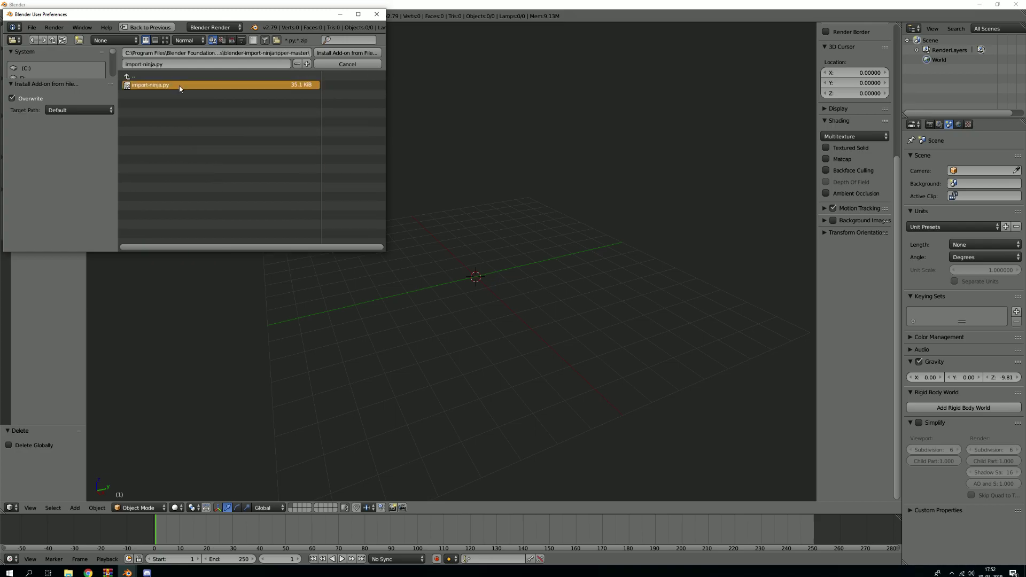
pyautogui.doubleClick(178, 85)
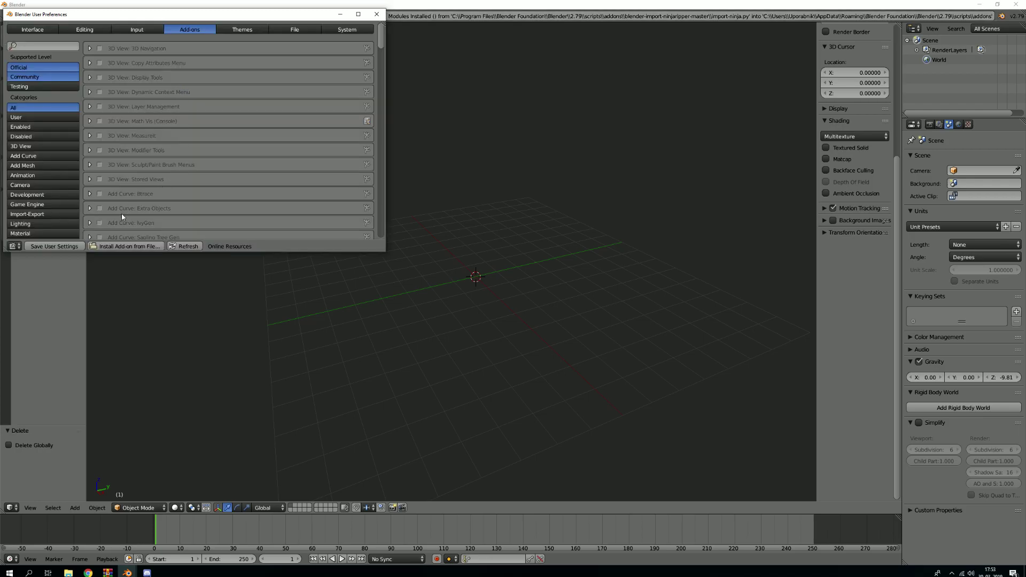
# Find the add-on by searching for "nin", enable Import-Export: Ninja Ripper mesh data (.rip), and save the user settings
pyautogui.click(26, 47)
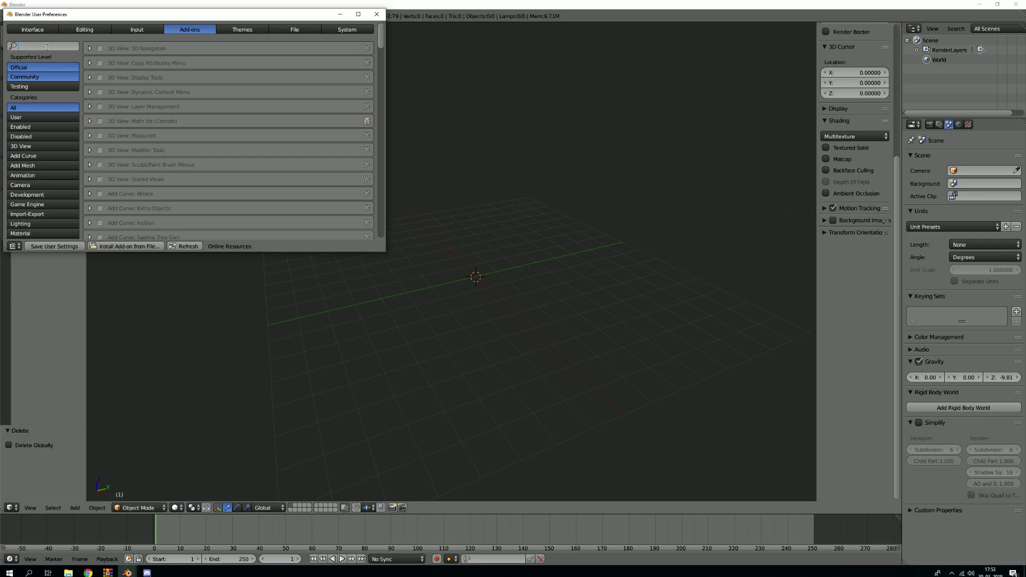
pyautogui.write('nin')
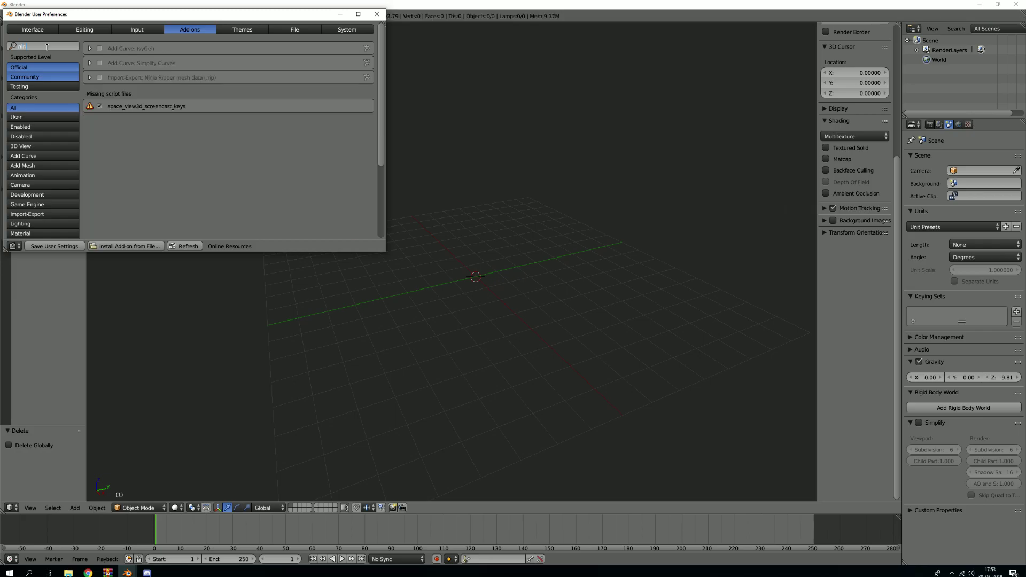
pyautogui.click(100, 78)
pyautogui.click(54, 246)
pyautogui.click(377, 14)
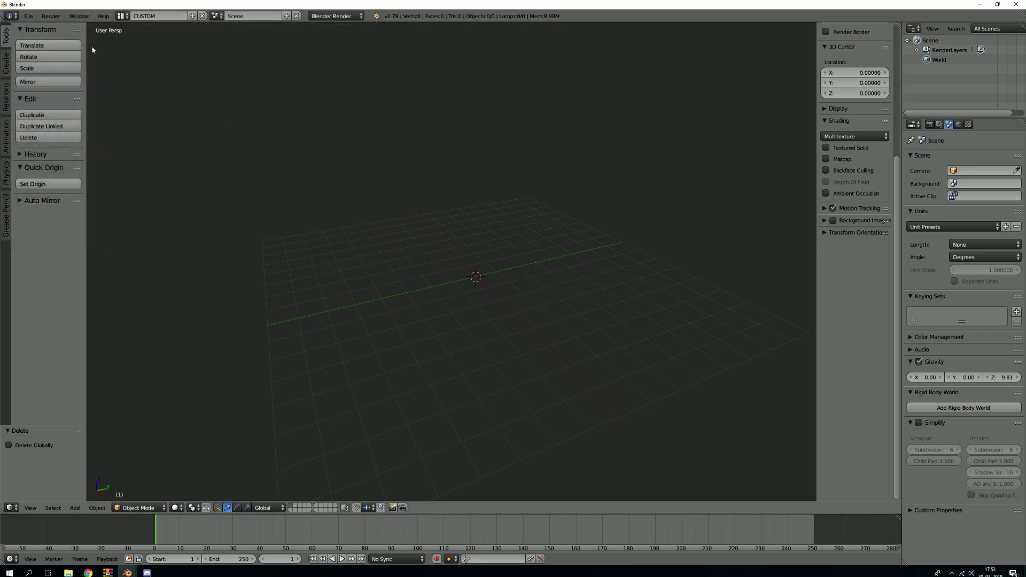
# Check the available import formats for the Ninja Ripper (.rip) entry without importing anything
pyautogui.click(29, 16)
pyautogui.moveTo(63, 199)
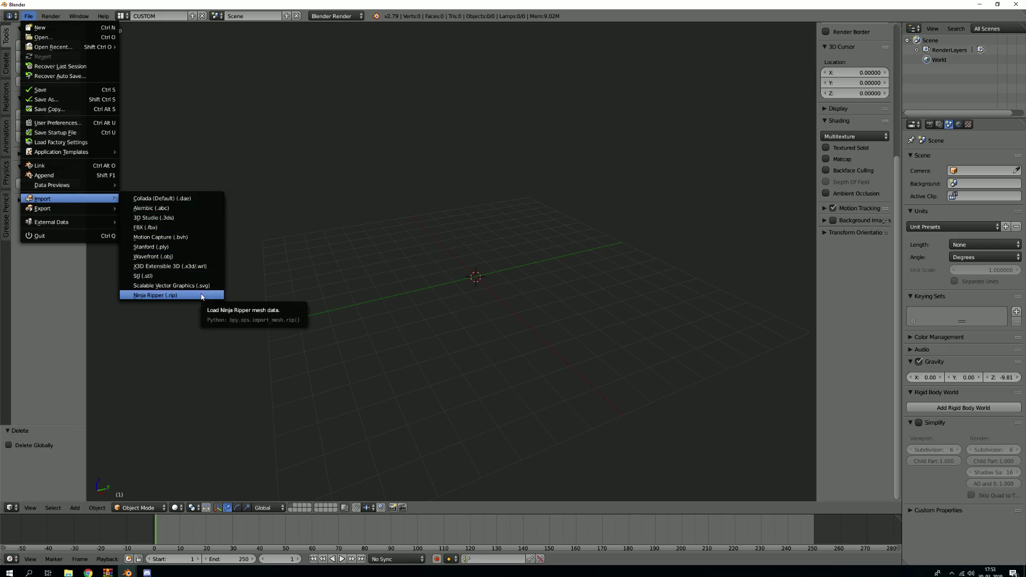
pyautogui.click(296, 203)
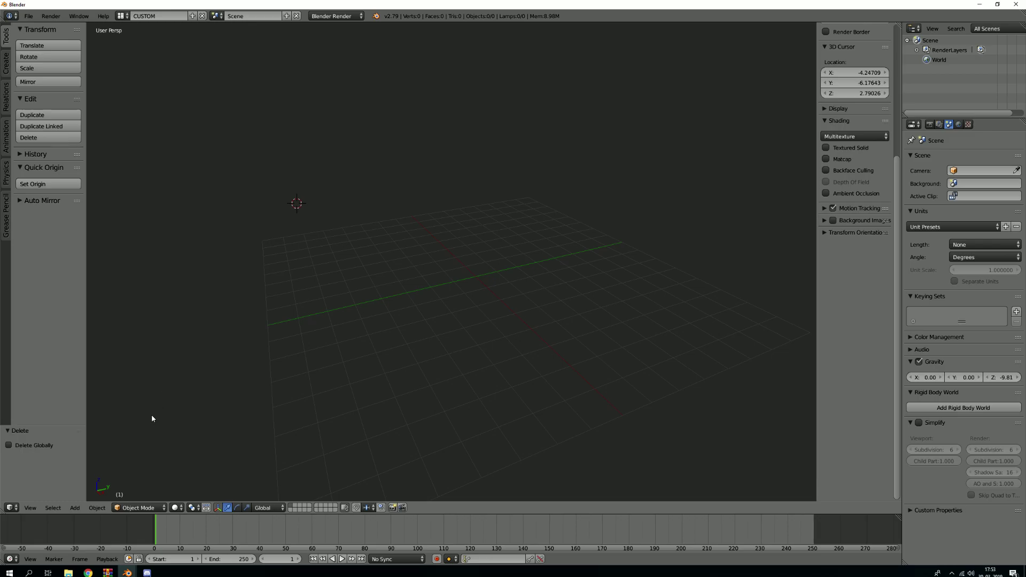
# Run the loaded Screencast Keys script in the Text Editor and start its key display in the 3D View
pyautogui.click(10, 507)
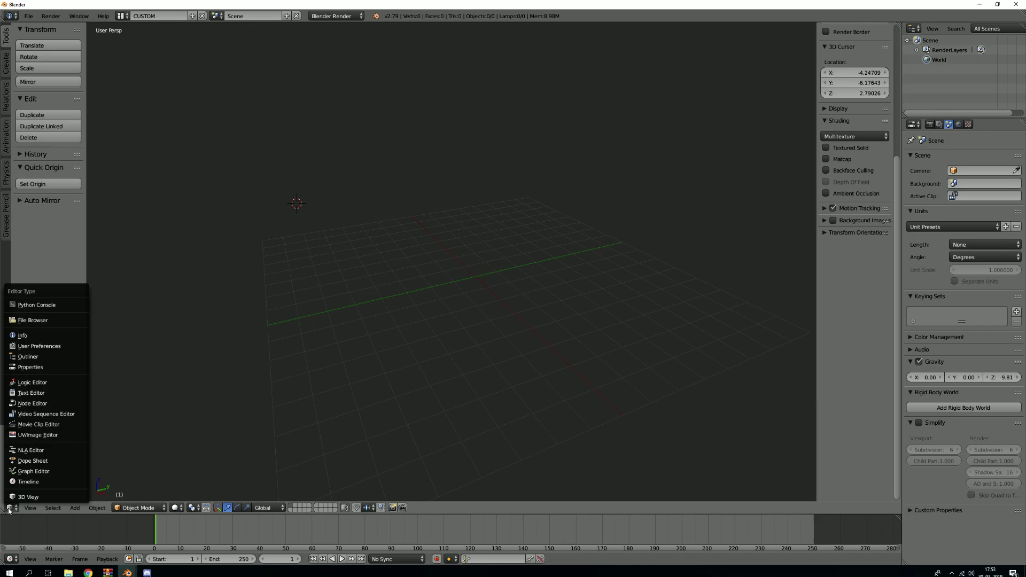
pyautogui.click(71, 510)
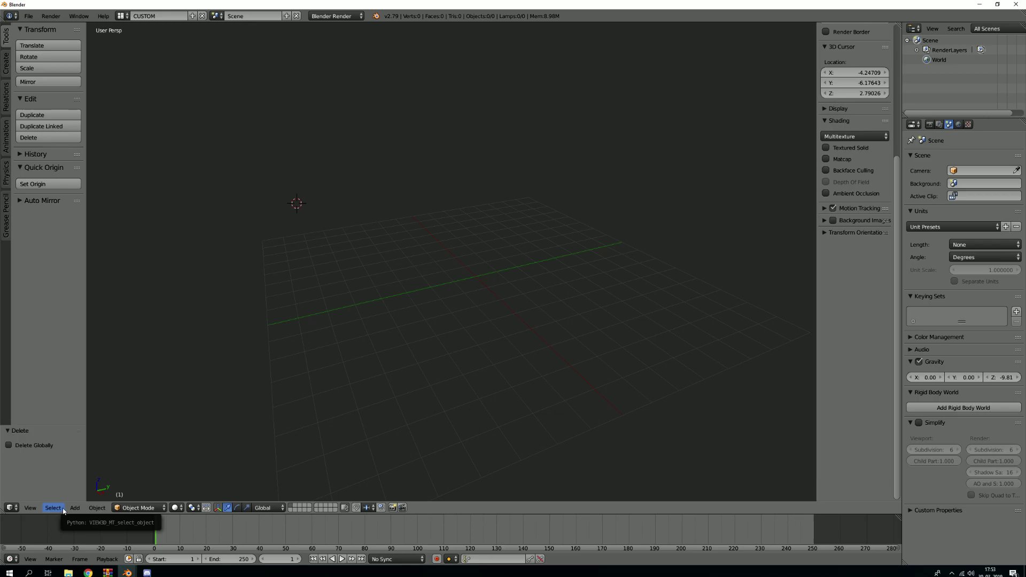
pyautogui.click(11, 507)
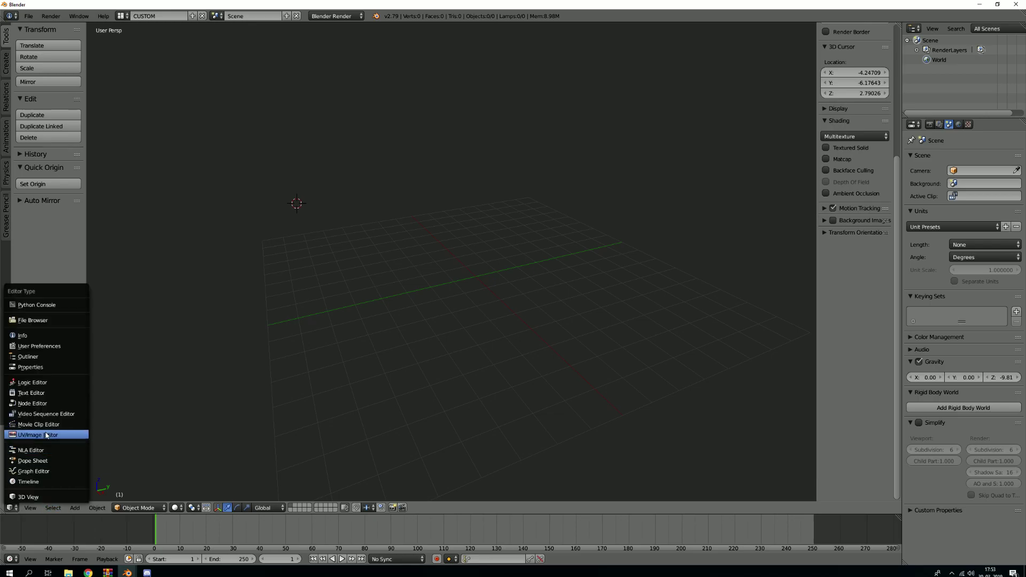
pyautogui.click(38, 394)
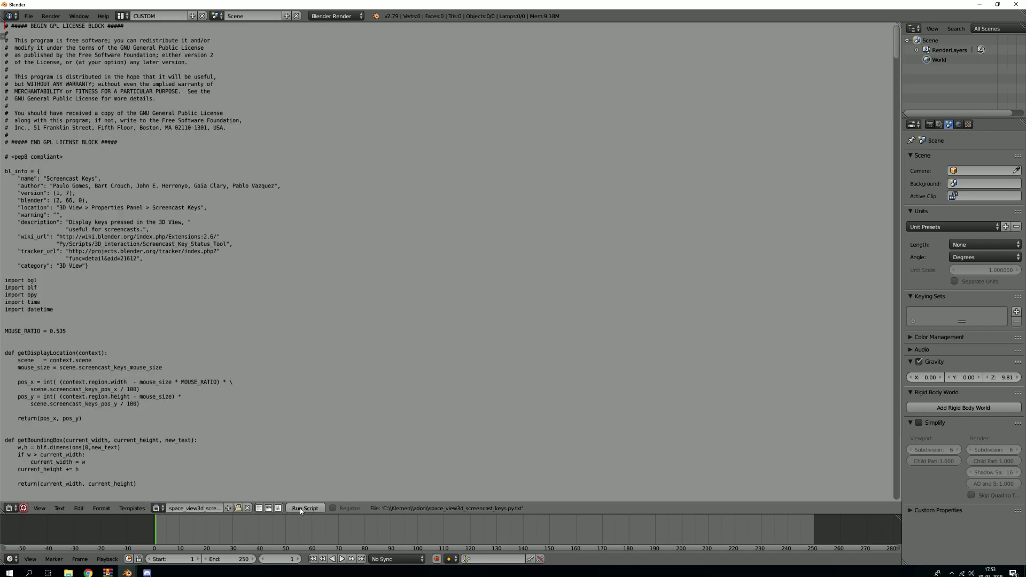
pyautogui.click(11, 508)
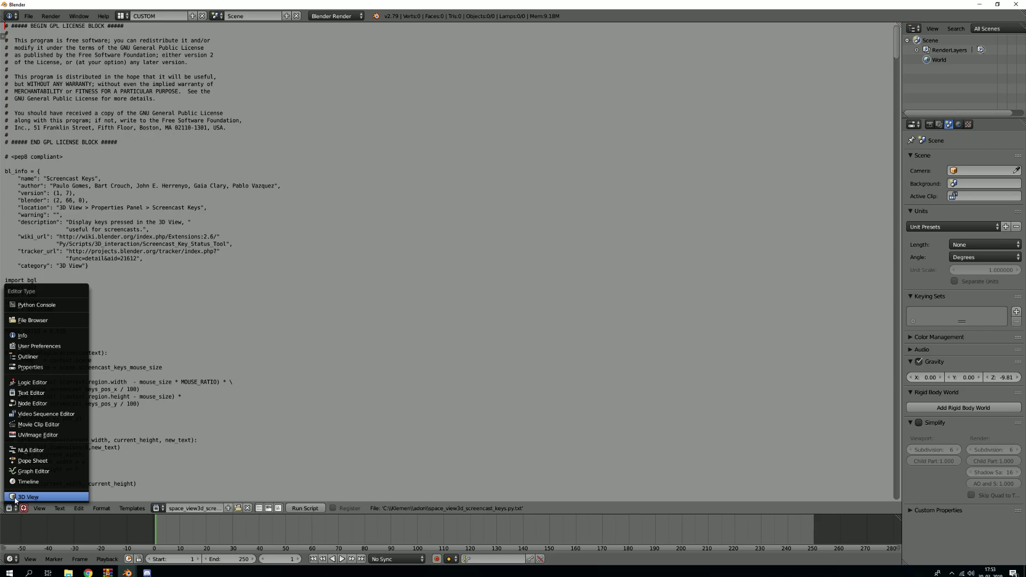
pyautogui.click(28, 497)
pyautogui.click(842, 260)
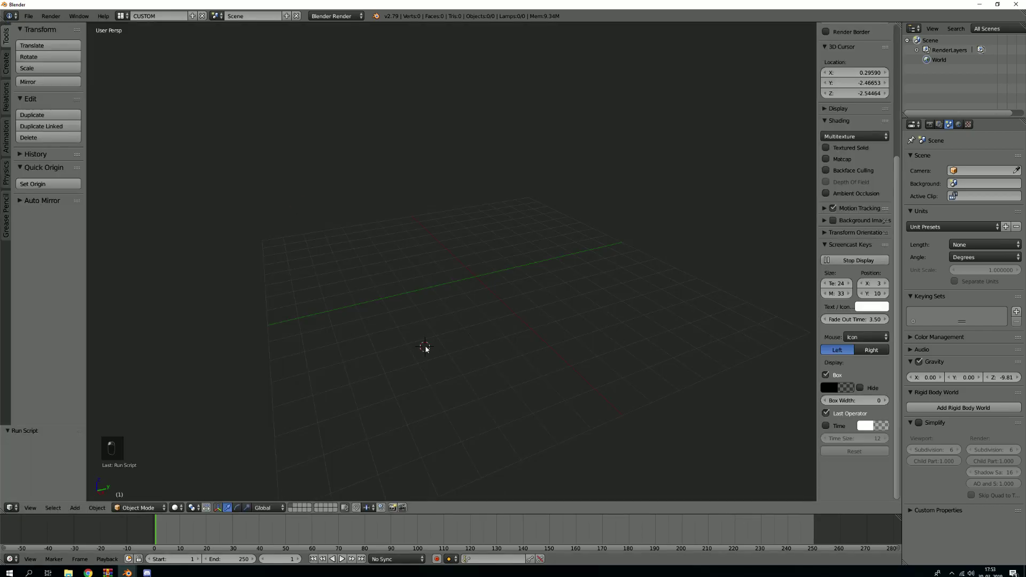
# Test the Screencast Keys display with a series of keystrokes over the empty 3D View
pyautogui.press('a')
pyautogui.press('a')
pyautogui.press('s')
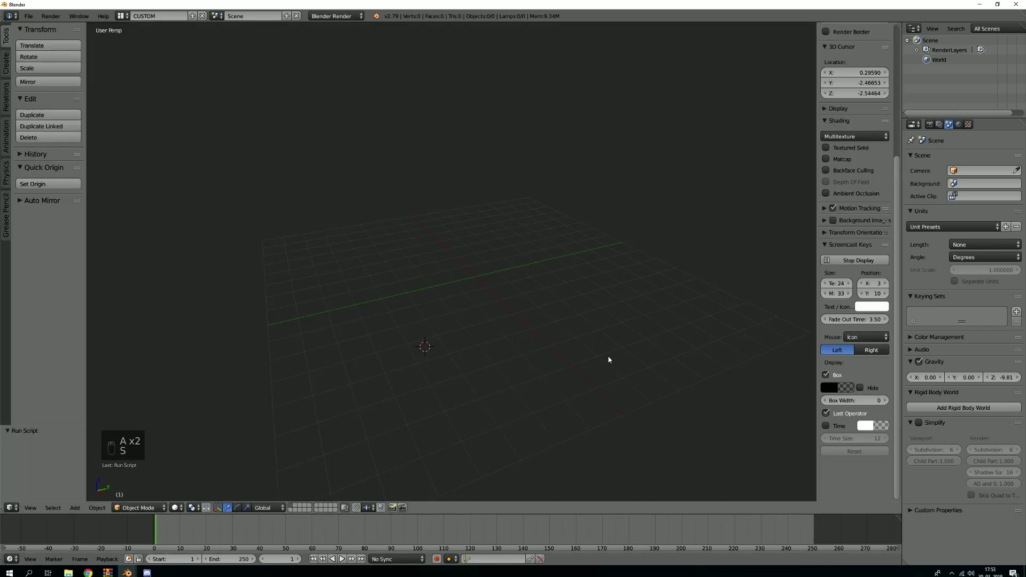
pyautogui.press('d')
pyautogui.press('a')
pyautogui.press('s')
pyautogui.press('f')
pyautogui.press('a')
pyautogui.press('s')
pyautogui.press('f')
pyautogui.press('a')
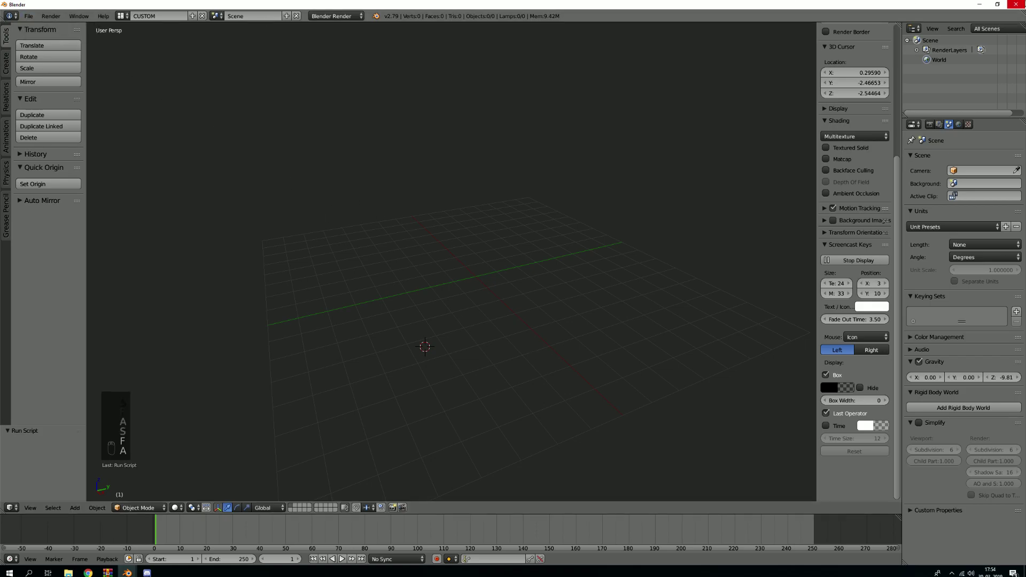
# Close Blender and both open folder windows to return to the desktop
pyautogui.click(1015, 4)
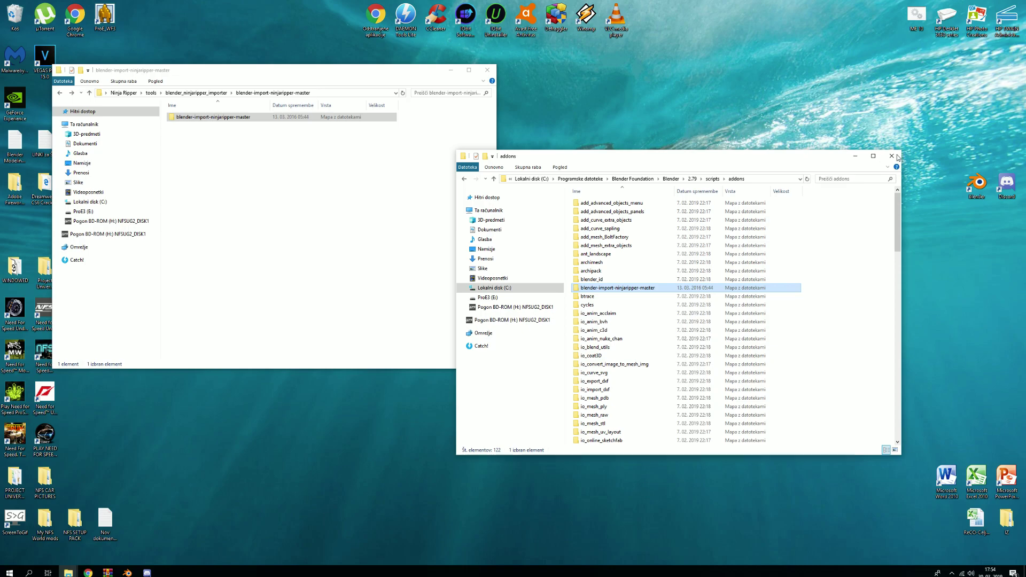
pyautogui.click(892, 156)
pyautogui.click(487, 70)
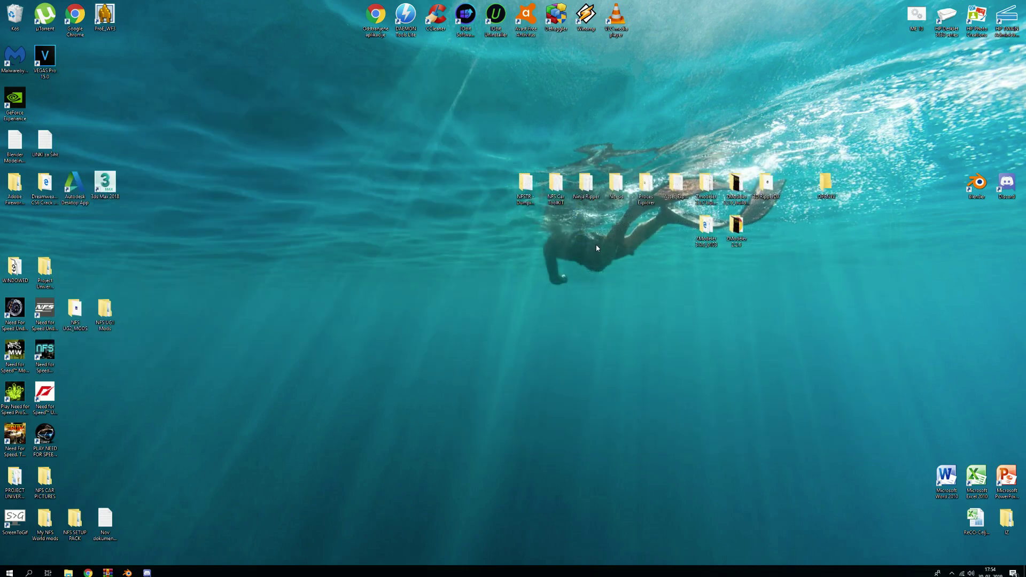
# Launch NinjaRipper from the x86 subfolder of the Ninja Ripper folder and review its rip key settings
pyautogui.doubleClick(587, 195)
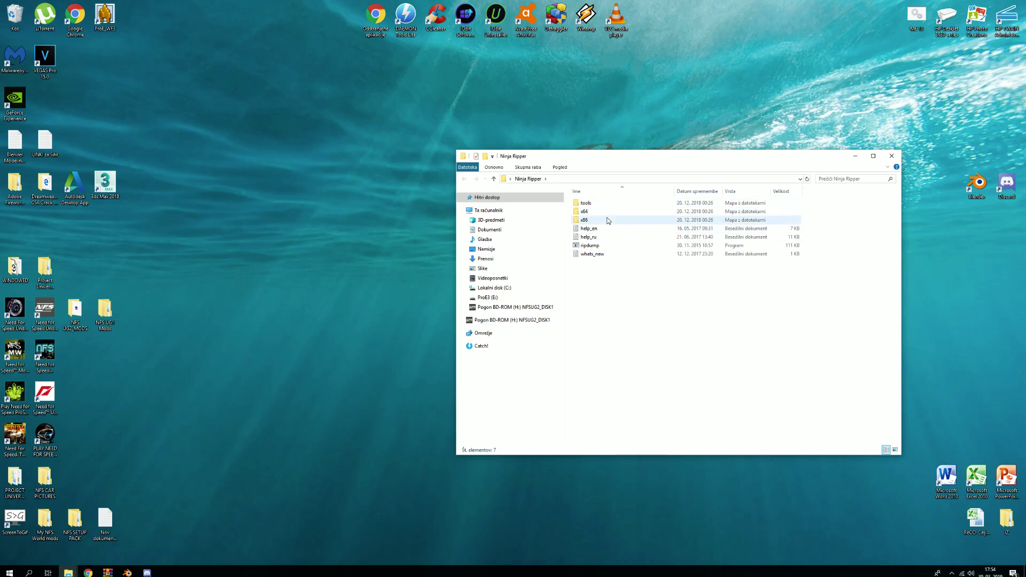
pyautogui.doubleClick(607, 220)
pyautogui.doubleClick(611, 236)
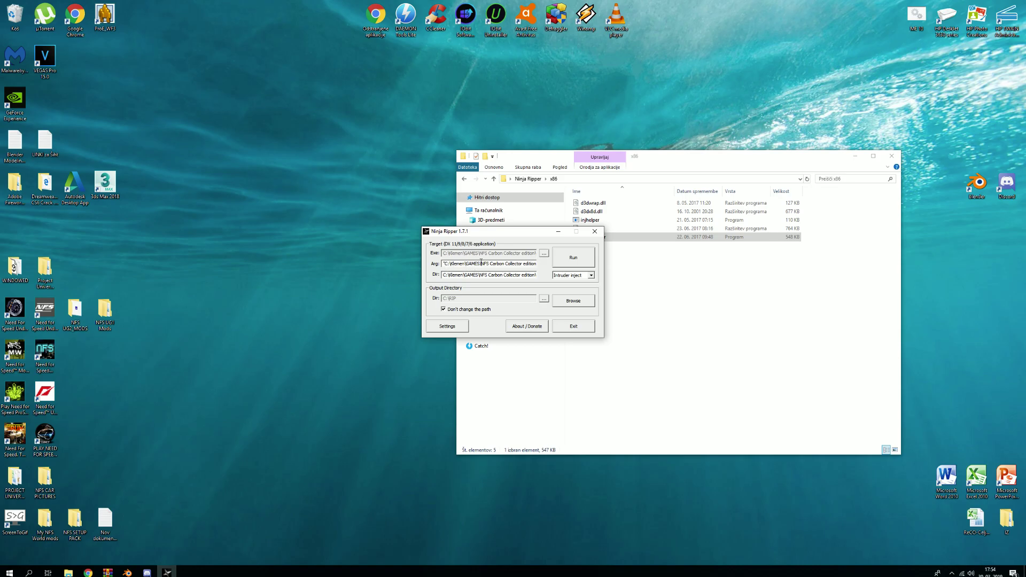
pyautogui.click(456, 330)
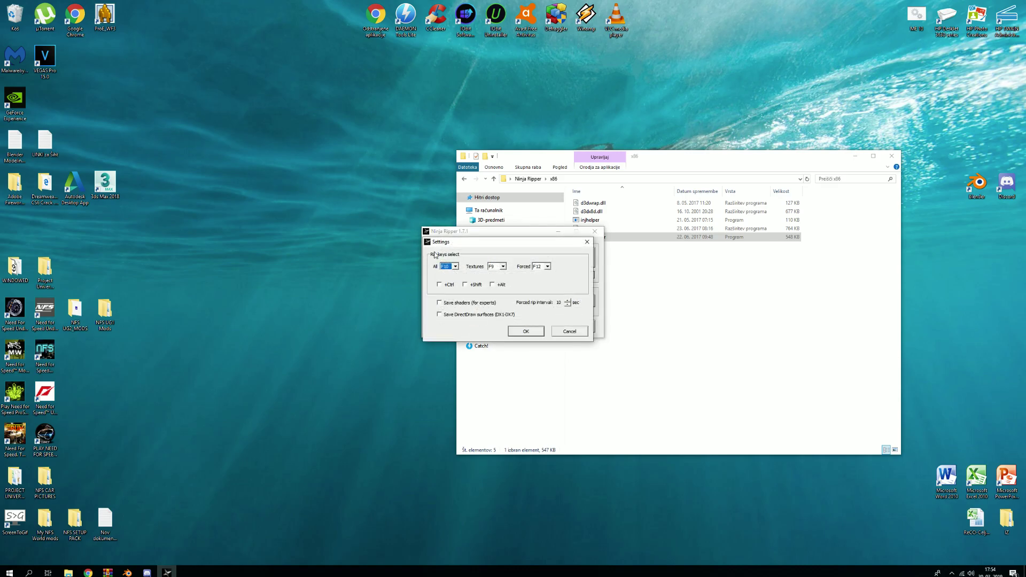
pyautogui.click(587, 241)
# Disable the Avast antivirus shields for 10 minutes and confirm the change
pyautogui.click(951, 574)
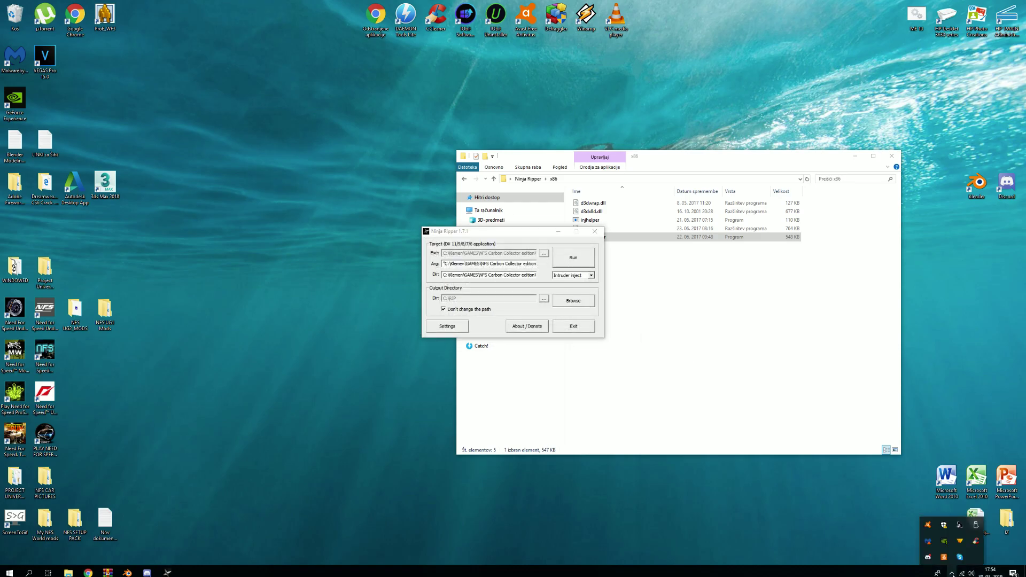
pyautogui.rightClick(927, 528)
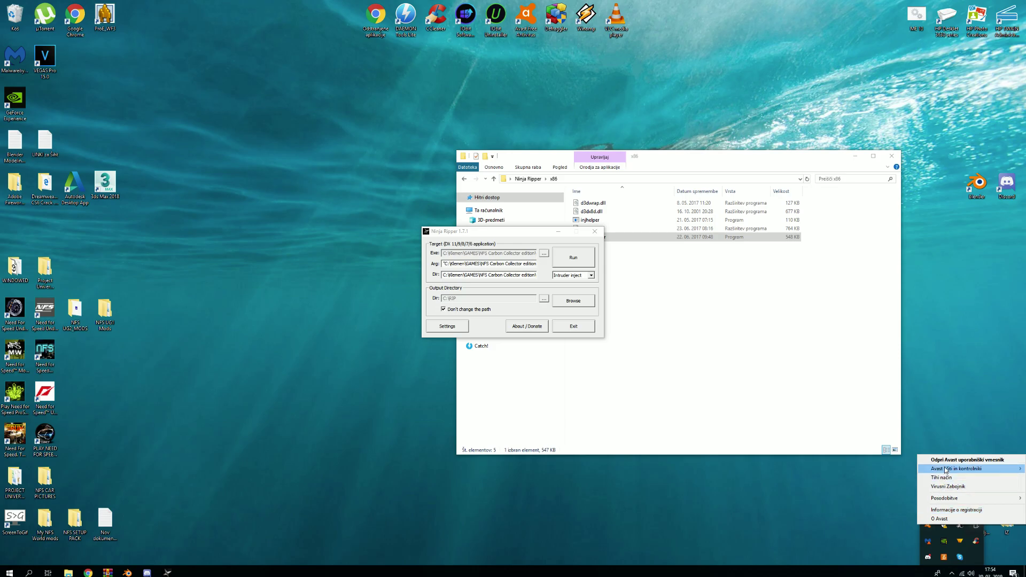
pyautogui.moveTo(957, 468)
pyautogui.click(853, 481)
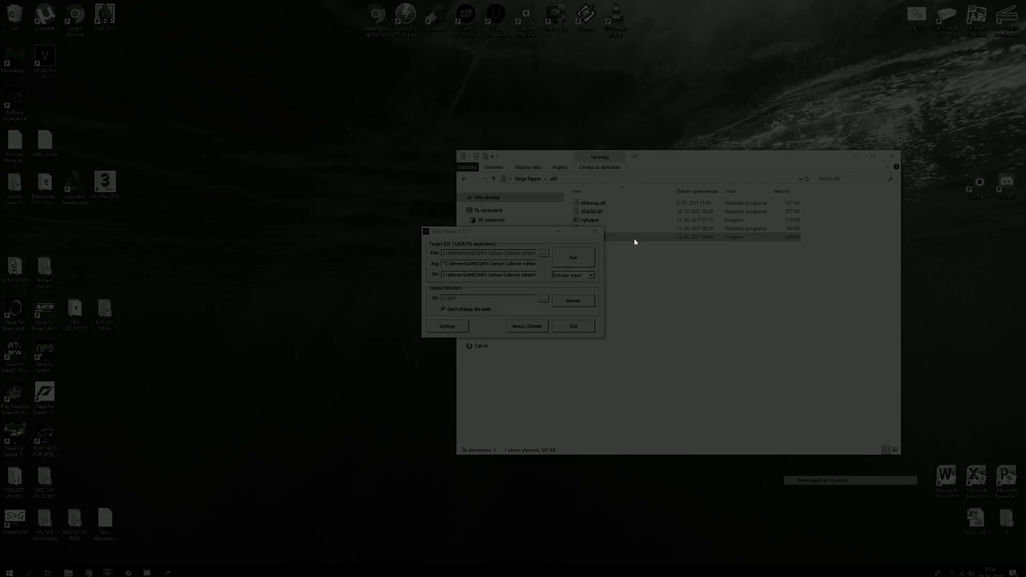
pyautogui.click(508, 317)
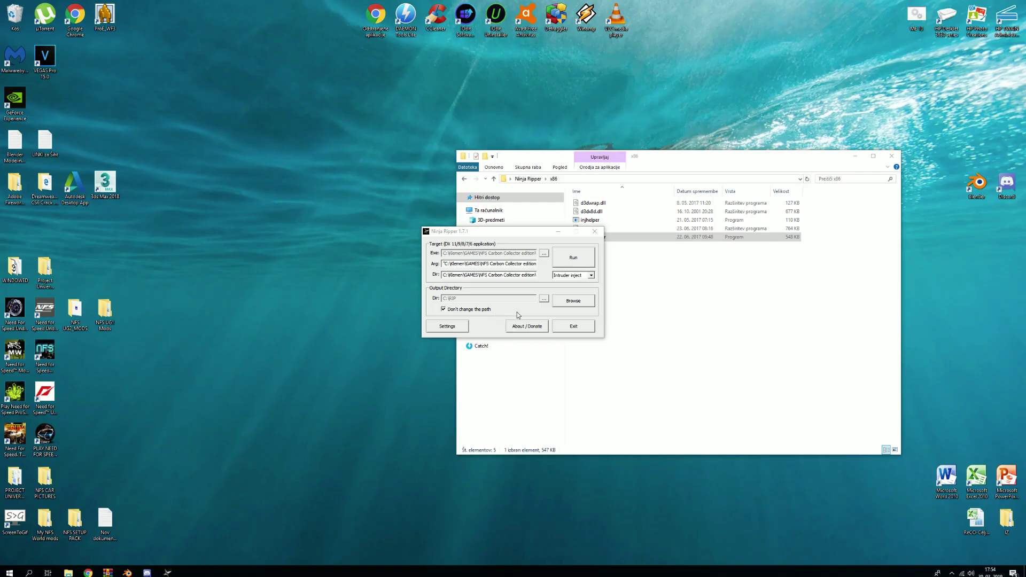
# Run NFS Carbon through Ninja Ripper, enter My Cars in the game, and close Ninja Ripper and its folder window
pyautogui.click(573, 258)
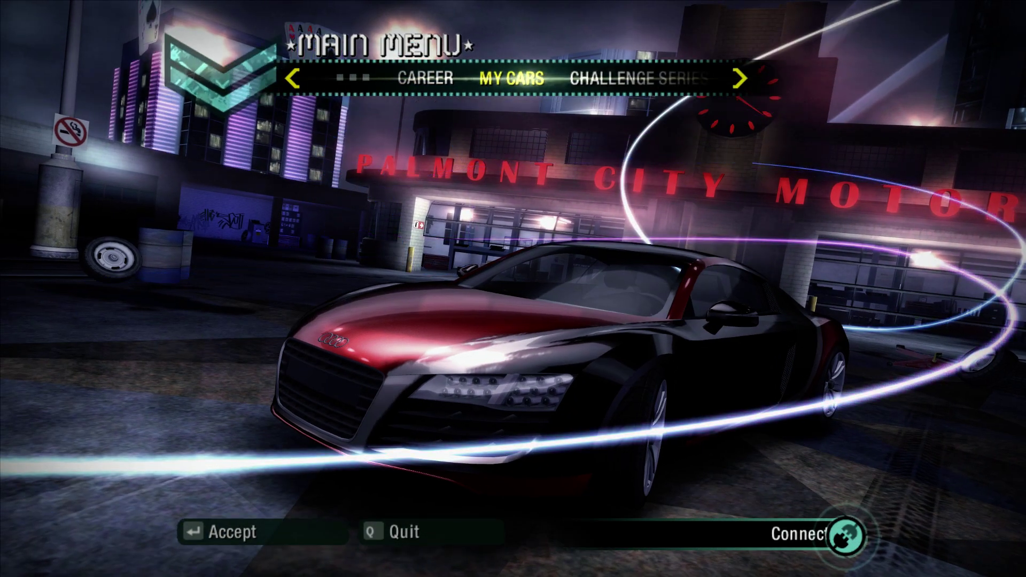
pyautogui.press('Return')
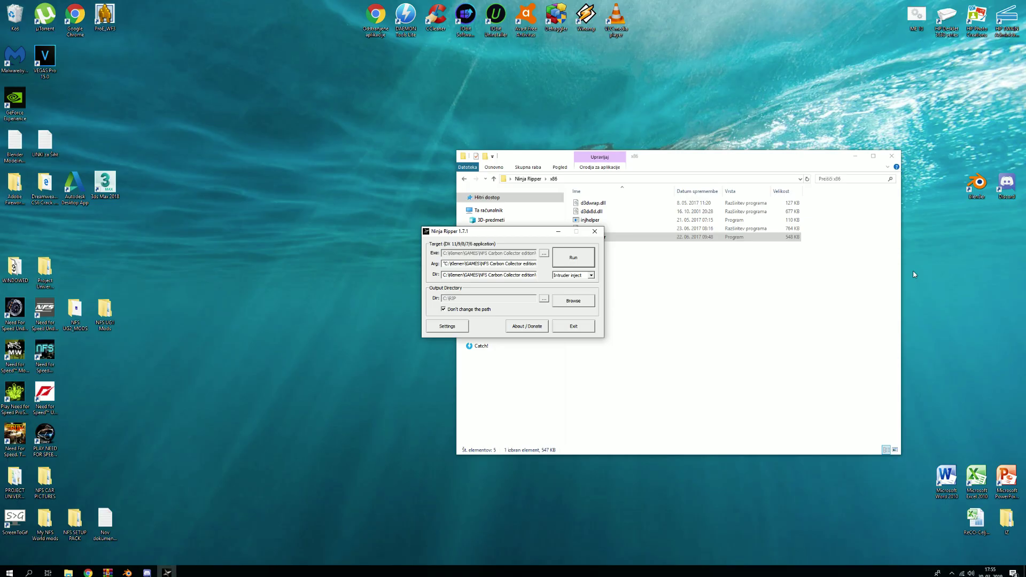
pyautogui.click(595, 232)
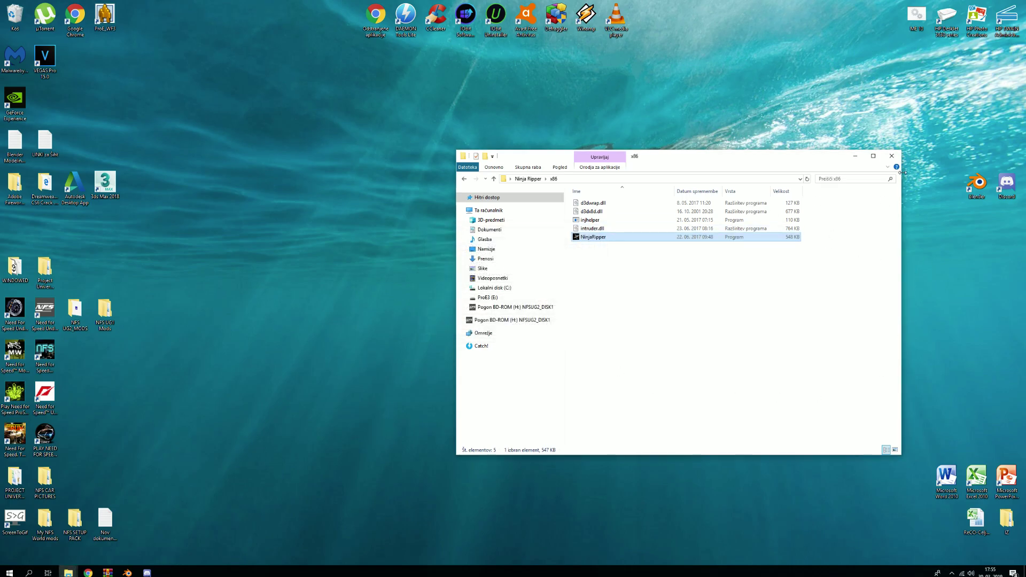
pyautogui.click(891, 156)
# Re-enable all Avast antivirus shields
pyautogui.click(952, 573)
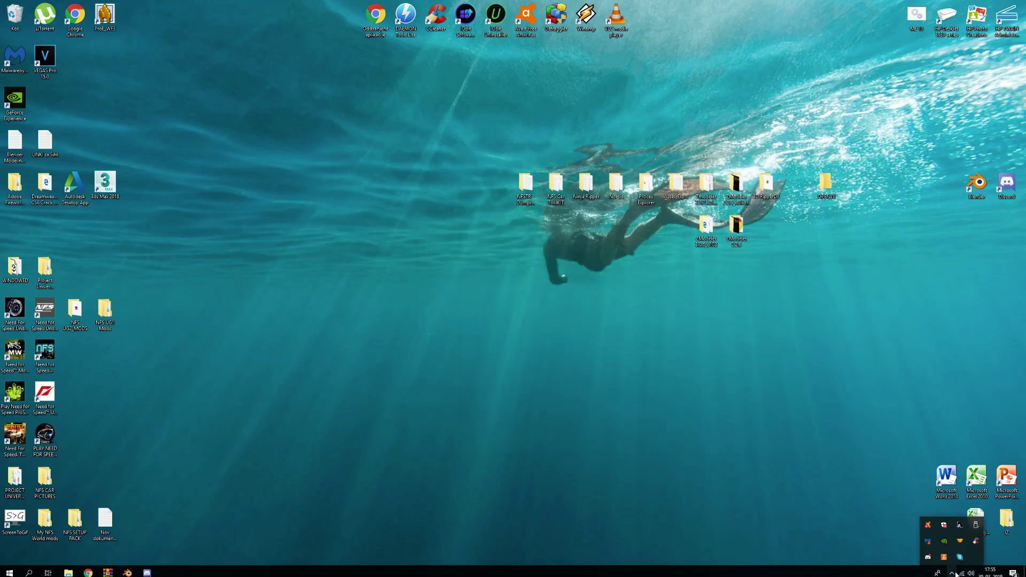
pyautogui.rightClick(927, 525)
pyautogui.moveTo(939, 472)
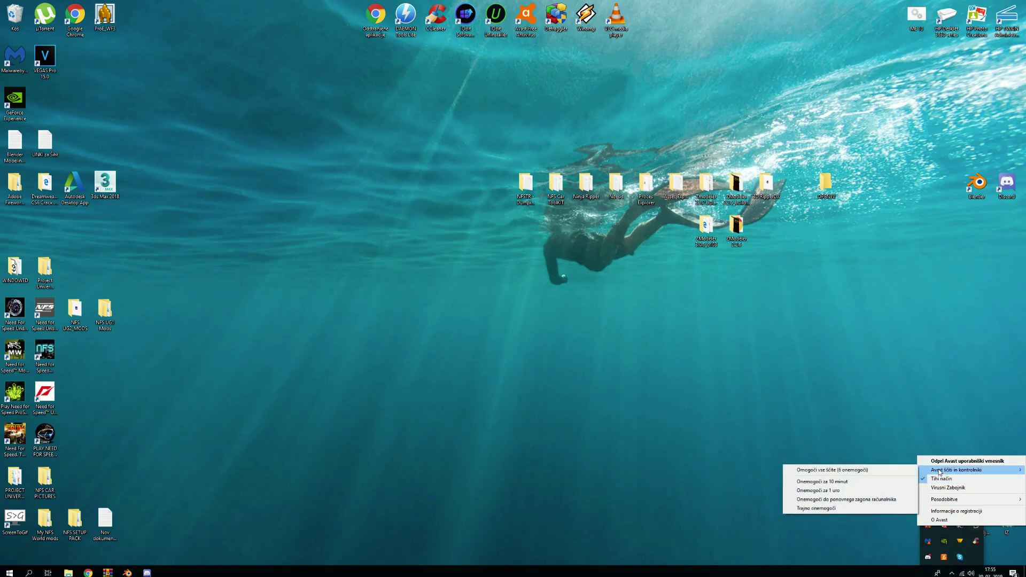
pyautogui.click(894, 473)
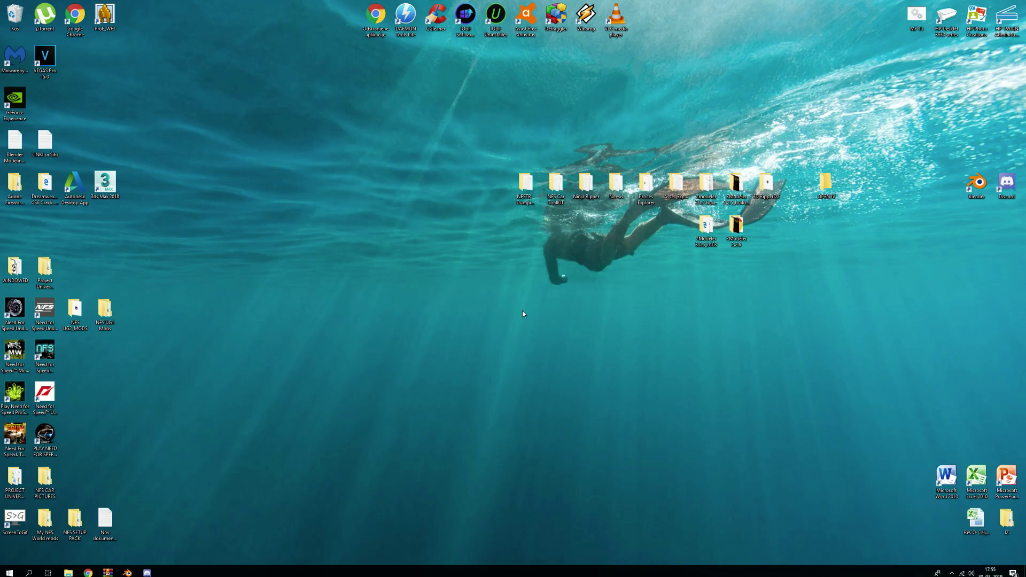
# Switch to the empty Blender scene, reset the 3D cursor to the origin, and start a Ninja Ripper (.rip) import
pyautogui.click(127, 573)
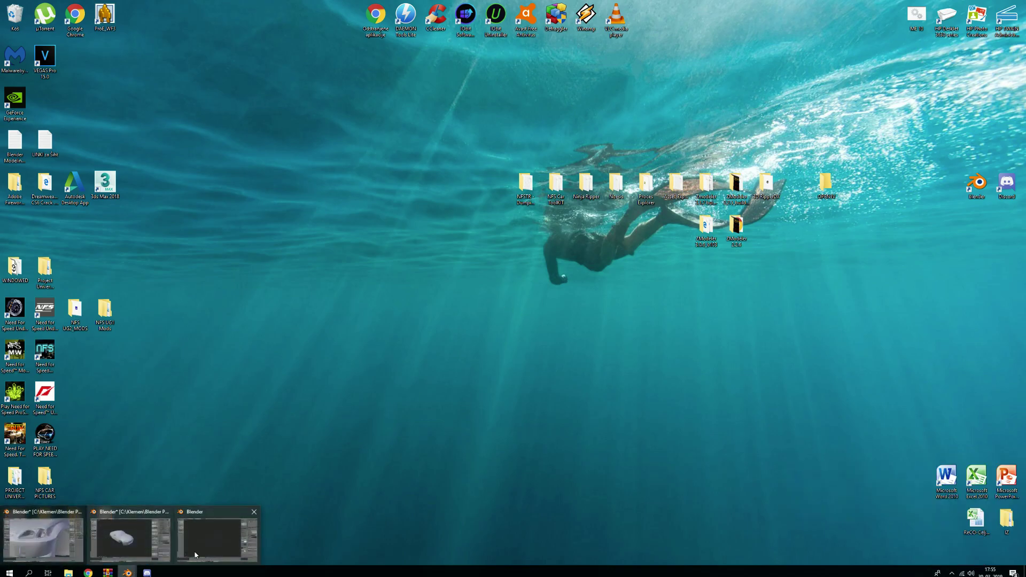
pyautogui.click(216, 535)
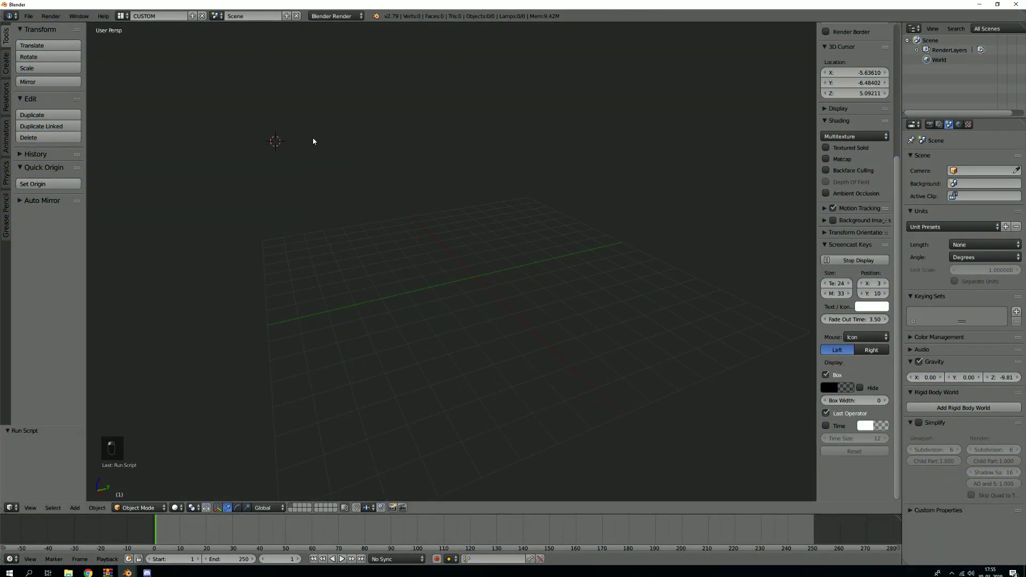
pyautogui.hotkey('shift', 'c')
pyautogui.click(29, 17)
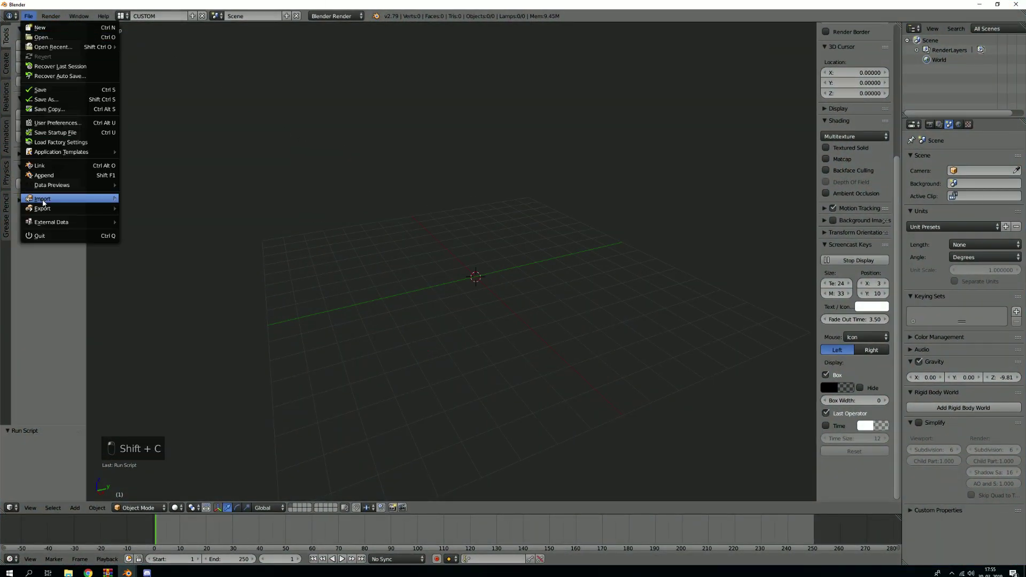
pyautogui.moveTo(47, 200)
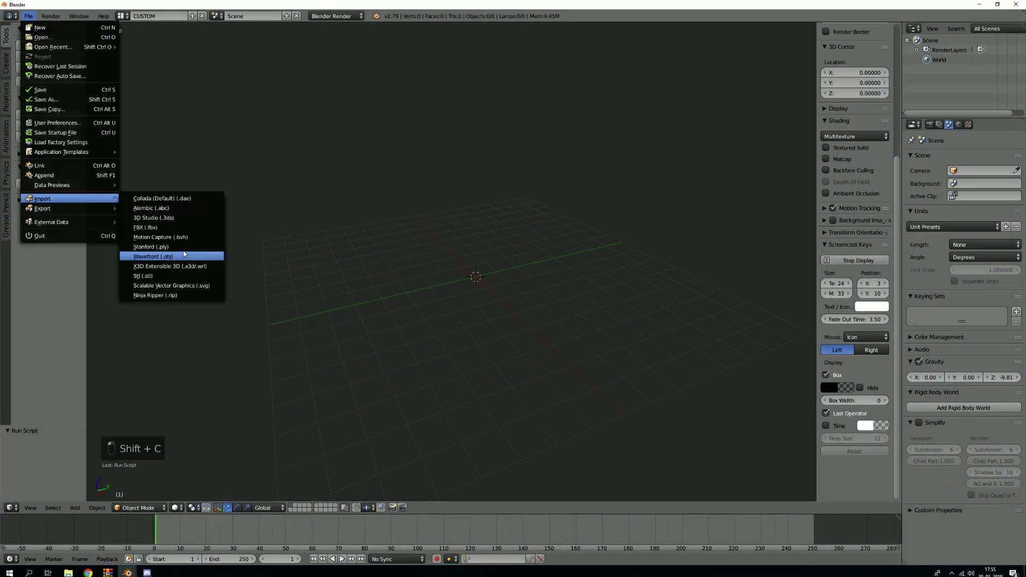
pyautogui.click(183, 295)
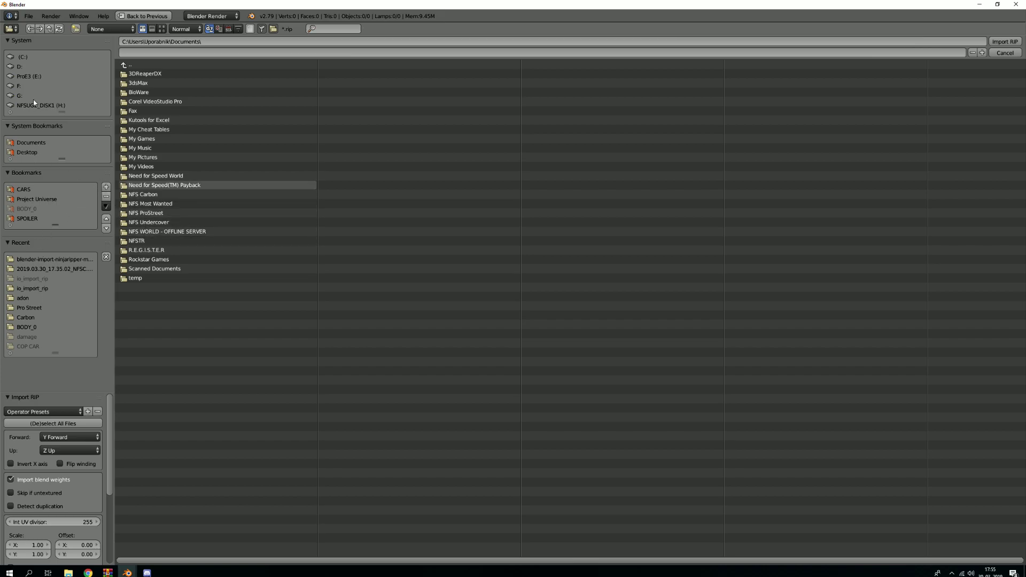
# Browse to C:\RIP\_NinjaRipper\2019.03.30_17.54.47_NFSC.exe_8716 and open its 2019.03.30_17.55.13_NFSC.exe subfolder
pyautogui.click(24, 58)
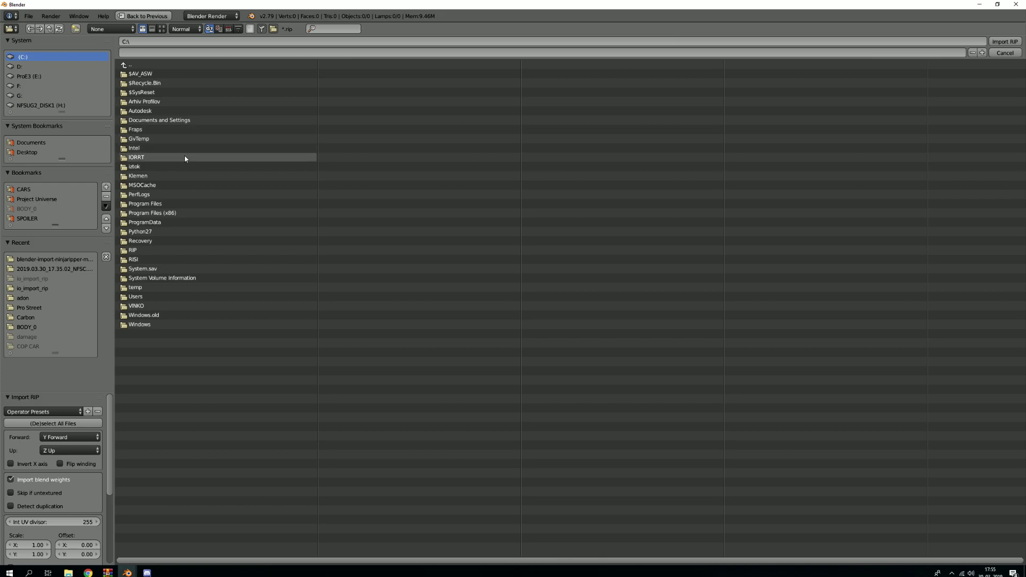
pyautogui.click(142, 249)
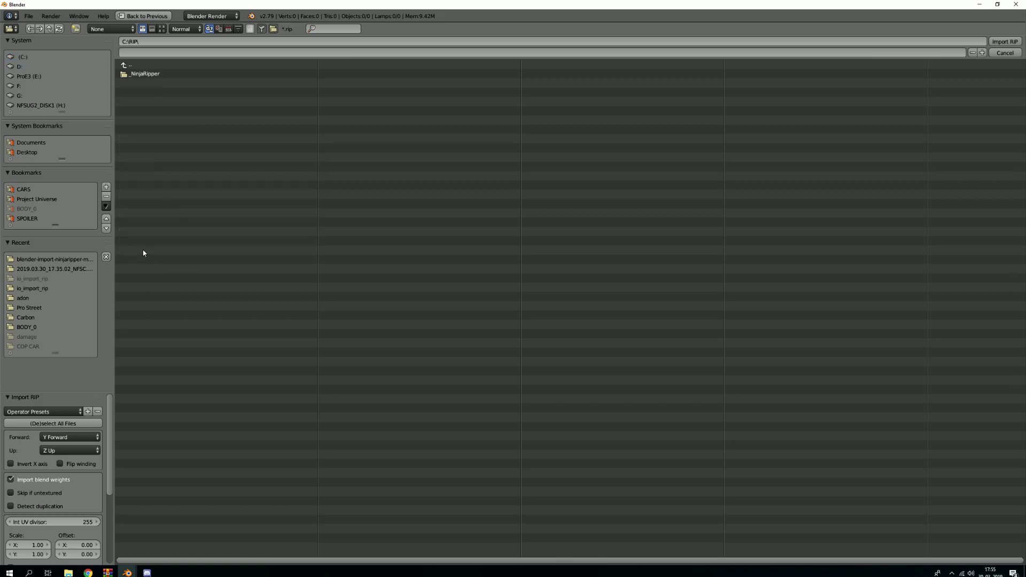
pyautogui.click(150, 74)
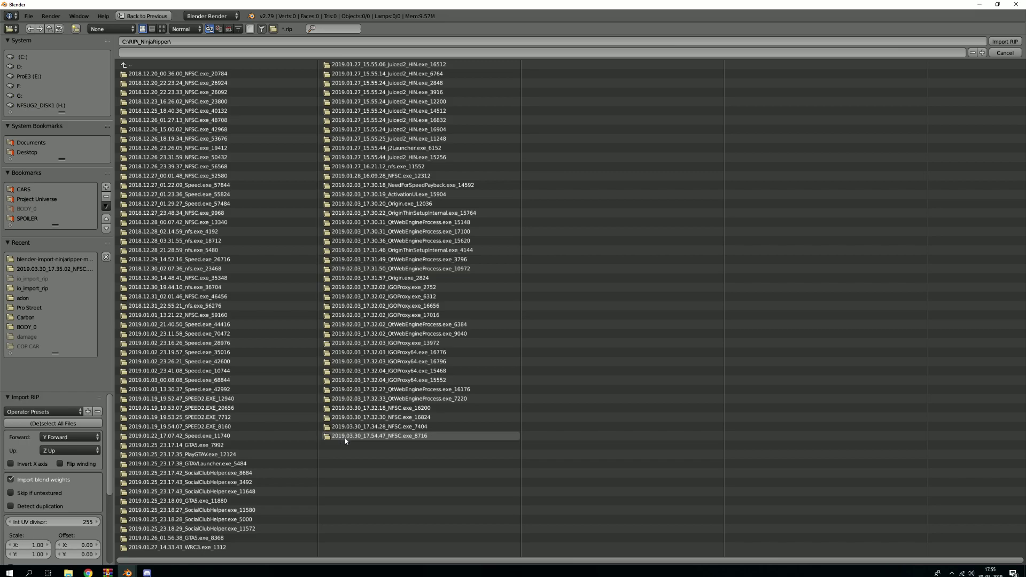
pyautogui.click(402, 437)
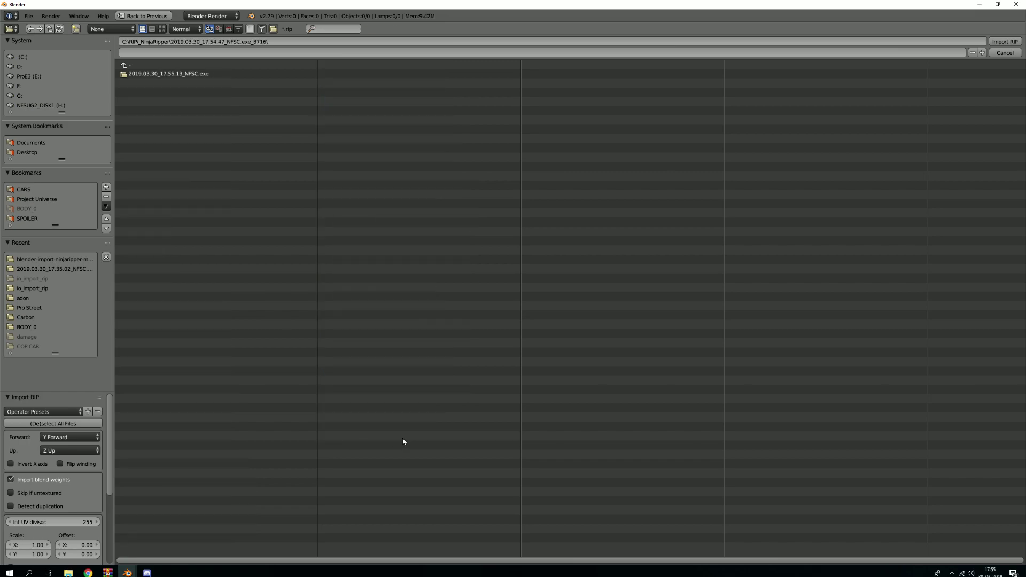
pyautogui.click(188, 75)
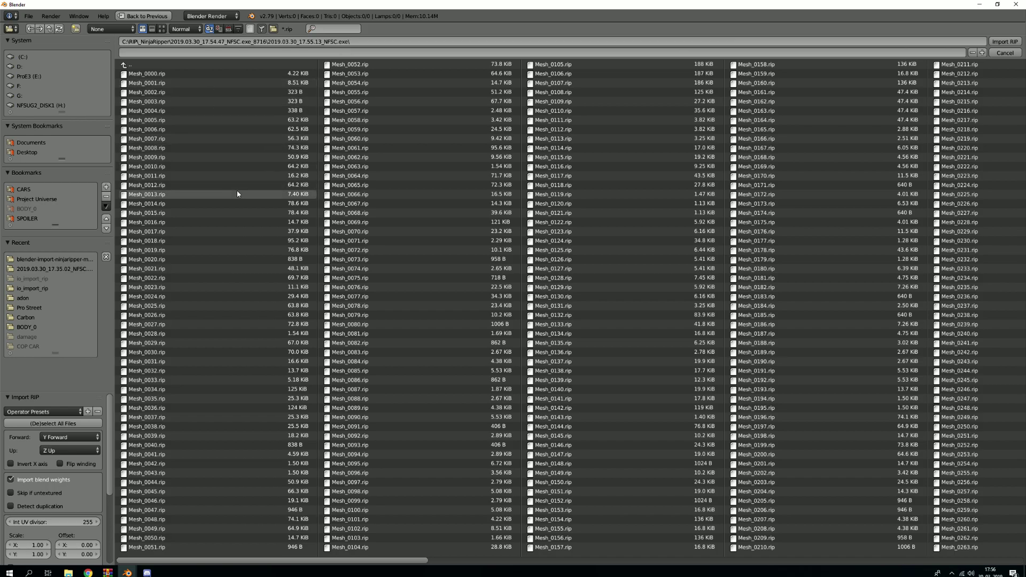
# Import all the .rip meshes with Skip if untextured, Detect duplication, Cross-import tracking, Ignore missing textures and Skip full duplicates enabled
pyautogui.press('a')
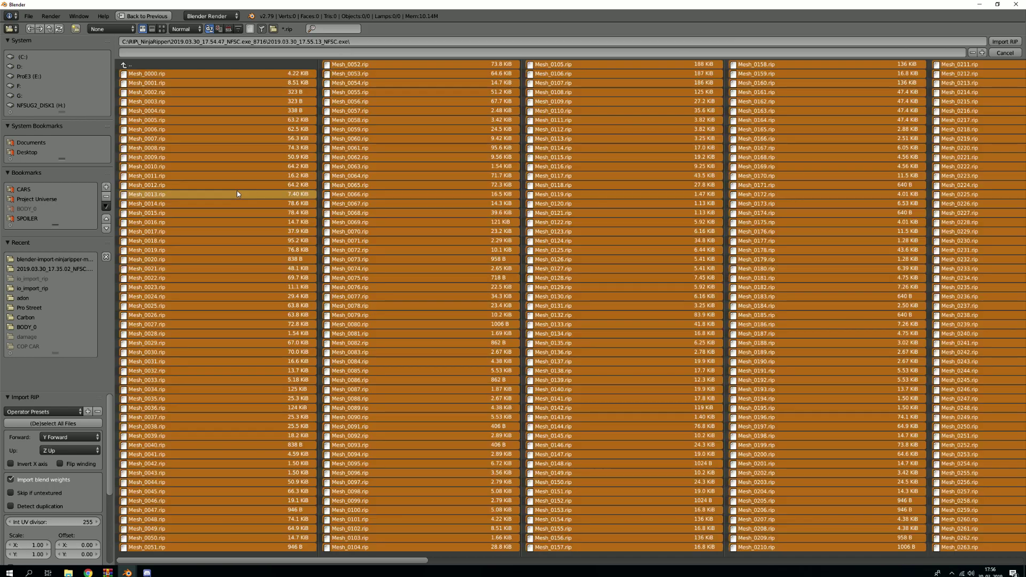
pyautogui.scroll(-2, 664, 293)
pyautogui.scroll(2, 663, 294)
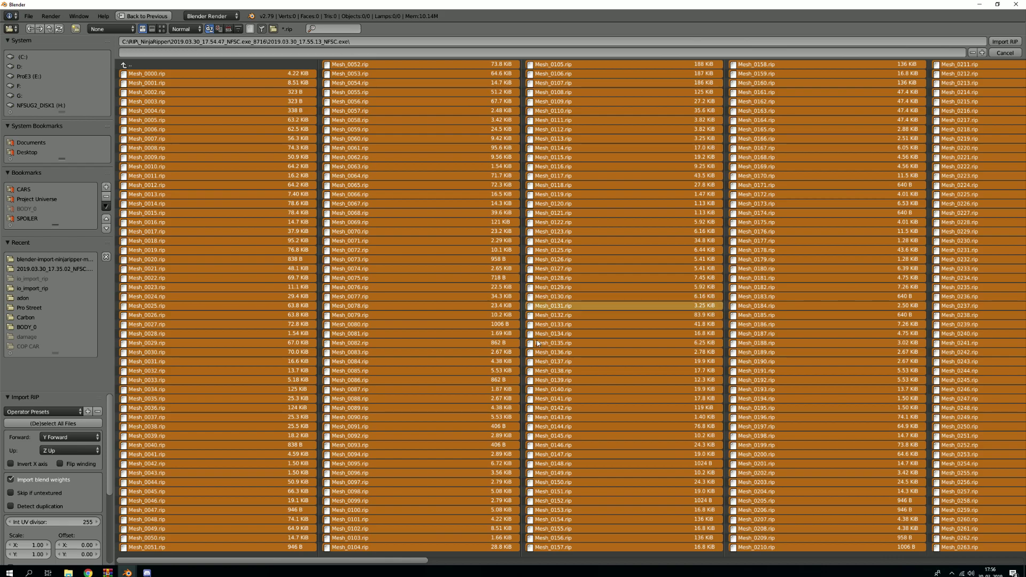
pyautogui.scroll(-2, 55, 473)
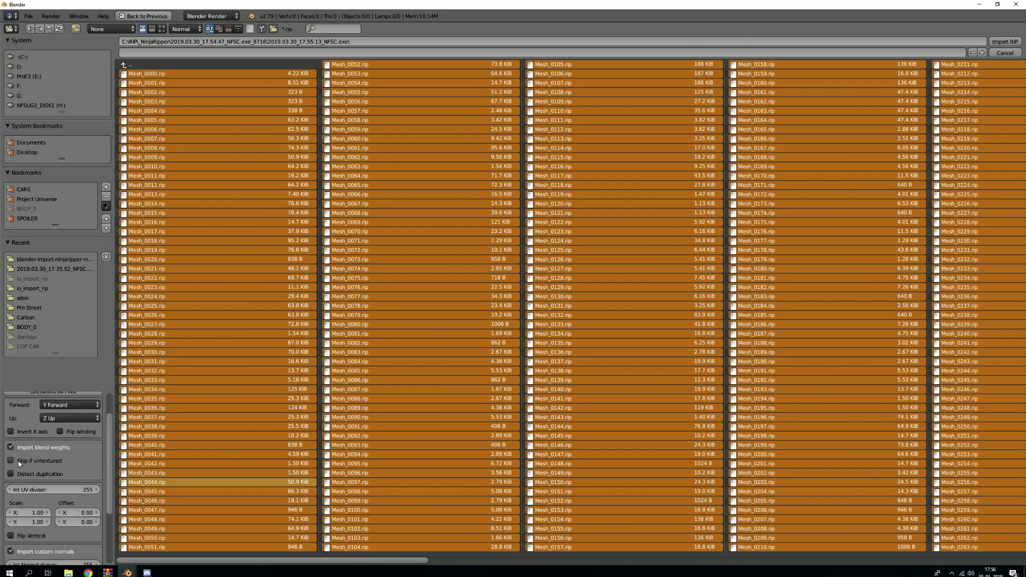
pyautogui.click(19, 462)
pyautogui.click(14, 475)
pyautogui.moveTo(30, 488); pyautogui.dragTo(26, 511)
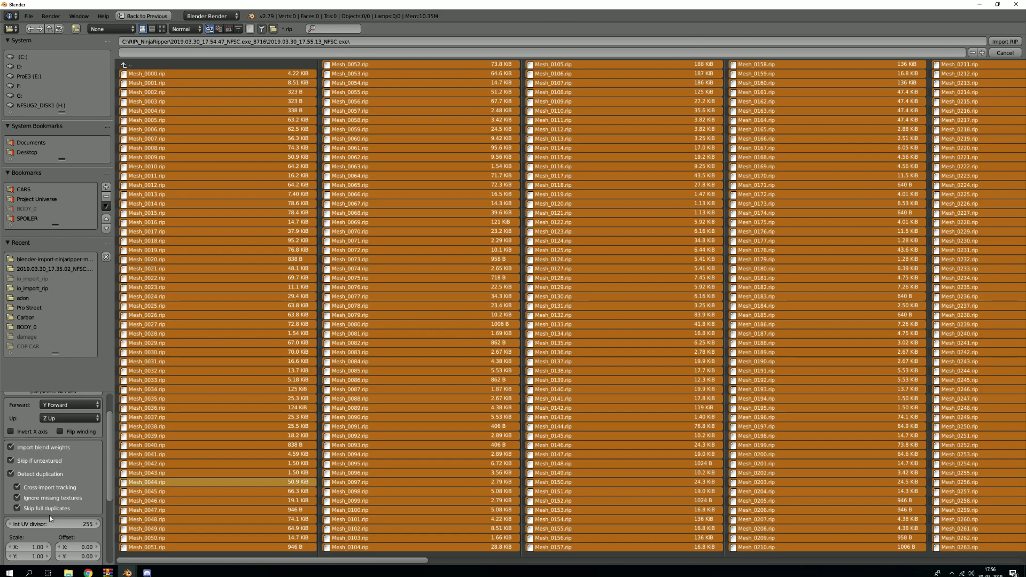
pyautogui.scroll(-7, 50, 525)
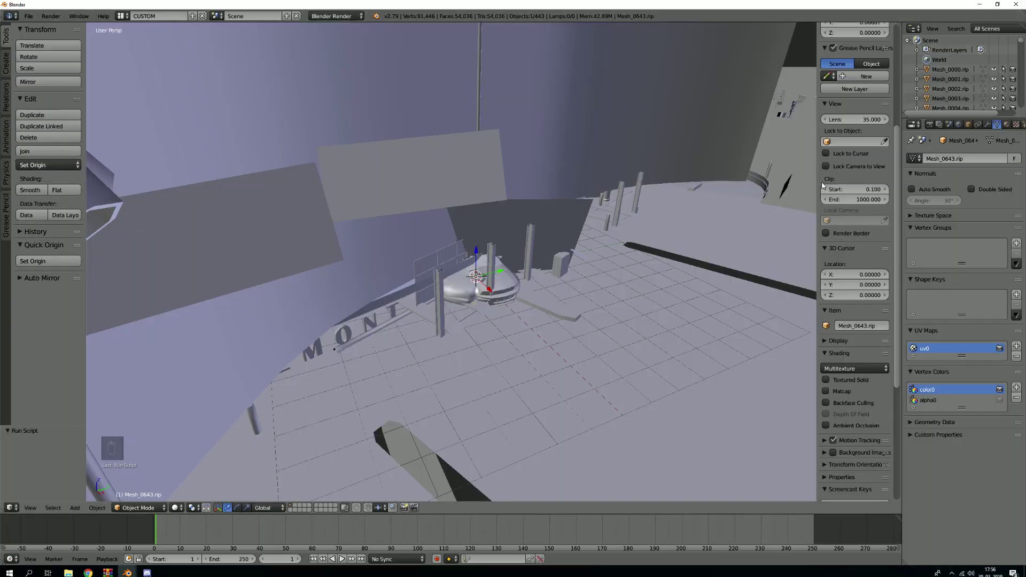
# Widen the 3D viewport by narrowing the outliner and properties area
pyautogui.scroll(5, 611, 259)
pyautogui.scroll(-5, 696, 281)
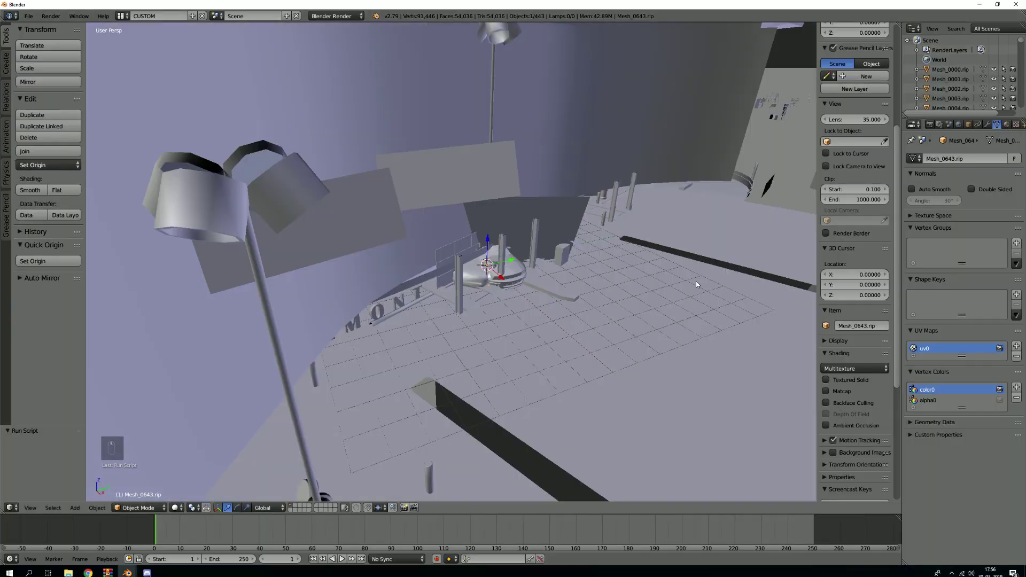
pyautogui.scroll(2, 696, 281)
pyautogui.moveTo(901, 220); pyautogui.dragTo(952, 219)
pyautogui.scroll(-8, 599, 257)
pyautogui.scroll(-6, 614, 256)
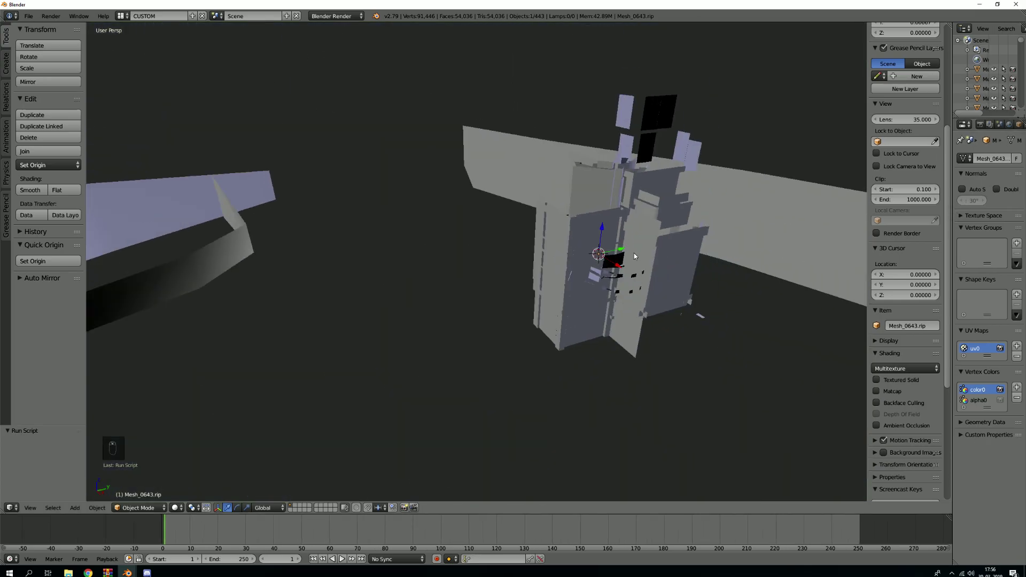
# Examine the imported garage scene from near and far to see where the car sits among the scenery
pyautogui.scroll(10, 625, 252)
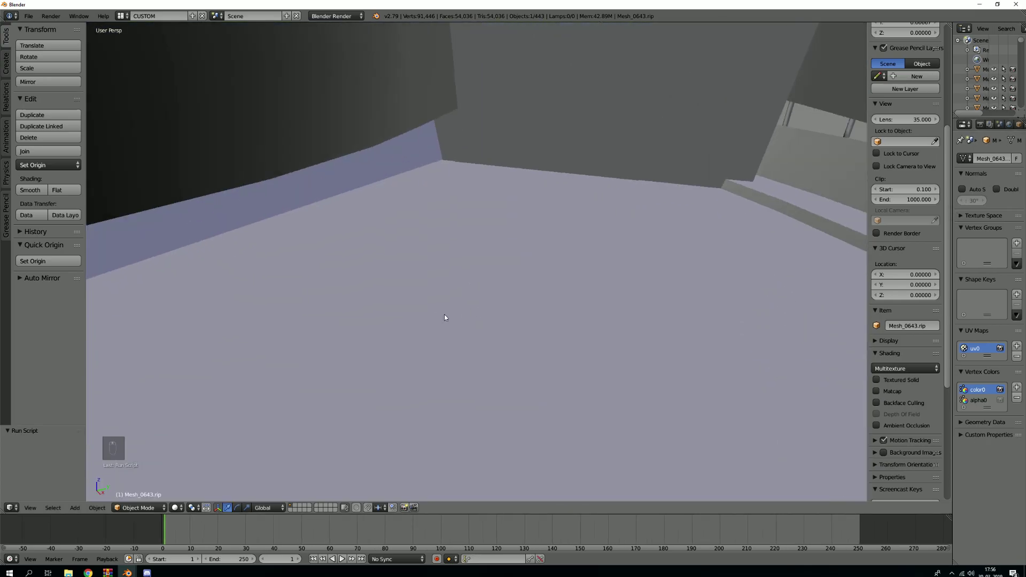
pyautogui.moveTo(444, 314); pyautogui.dragTo(388, 312, button='middle')
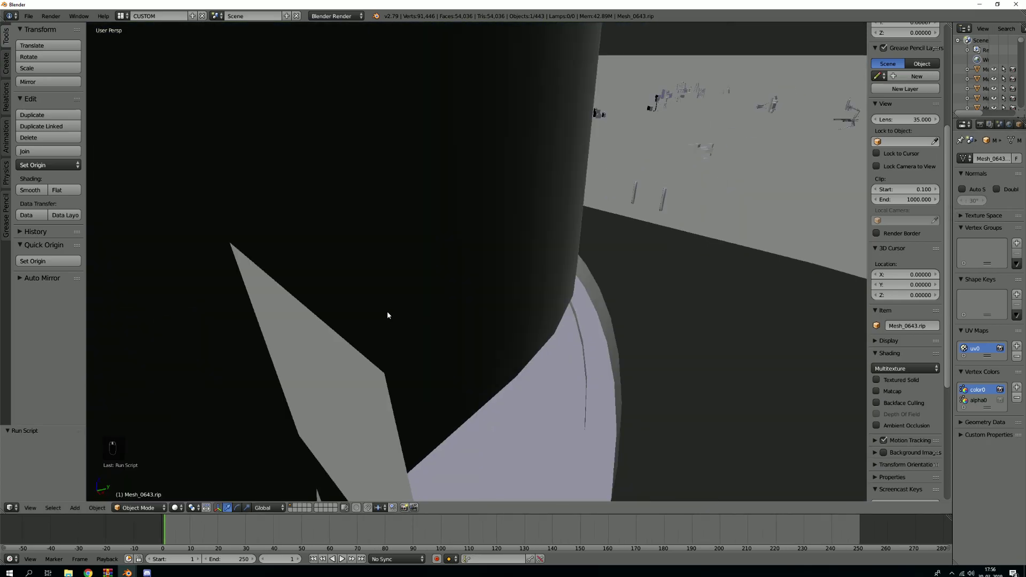
pyautogui.scroll(4, 366, 297)
pyautogui.scroll(-1, 419, 228)
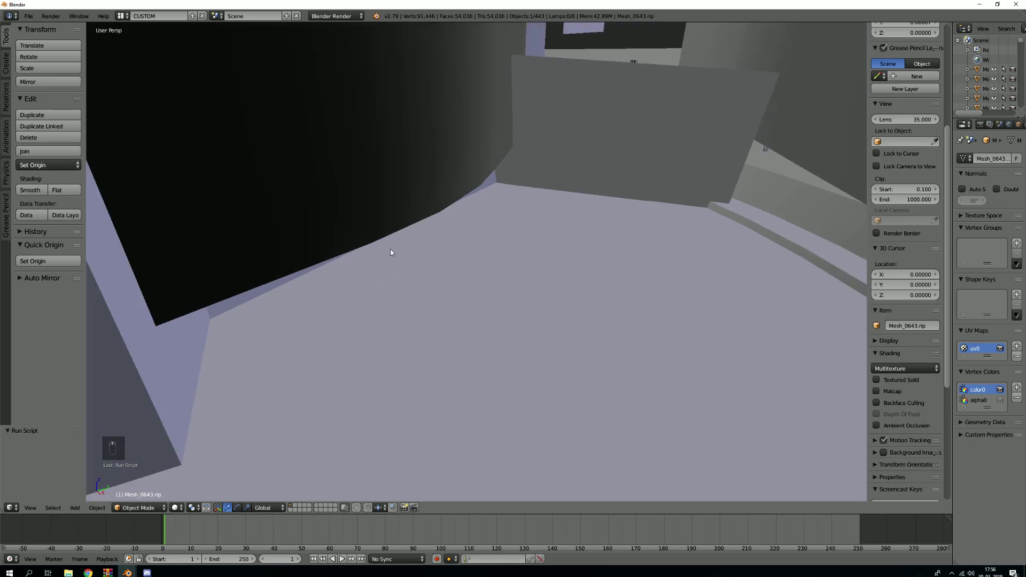
pyautogui.scroll(-5, 337, 280)
pyautogui.scroll(6, 188, 249)
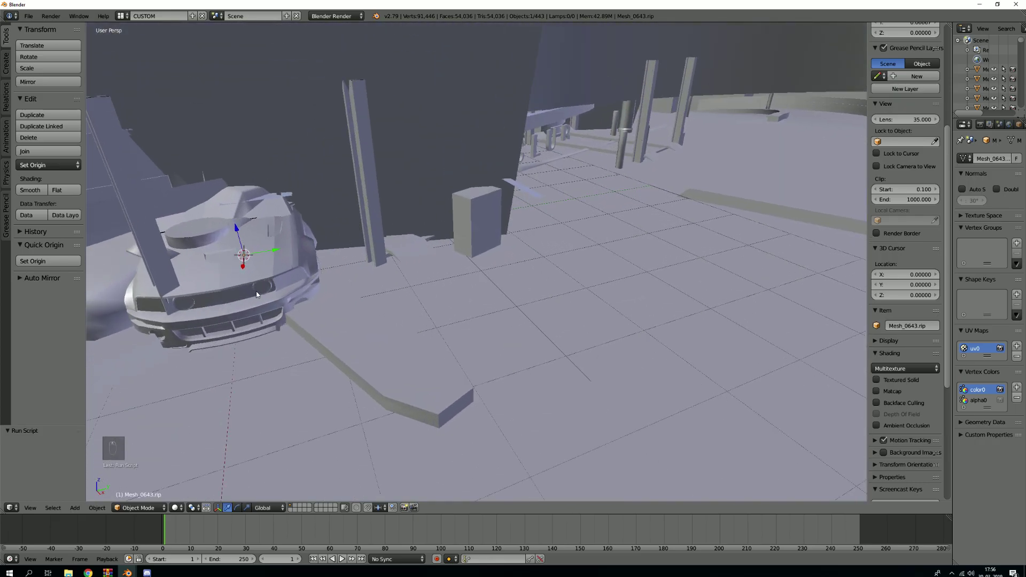
pyautogui.scroll(-8, 277, 300)
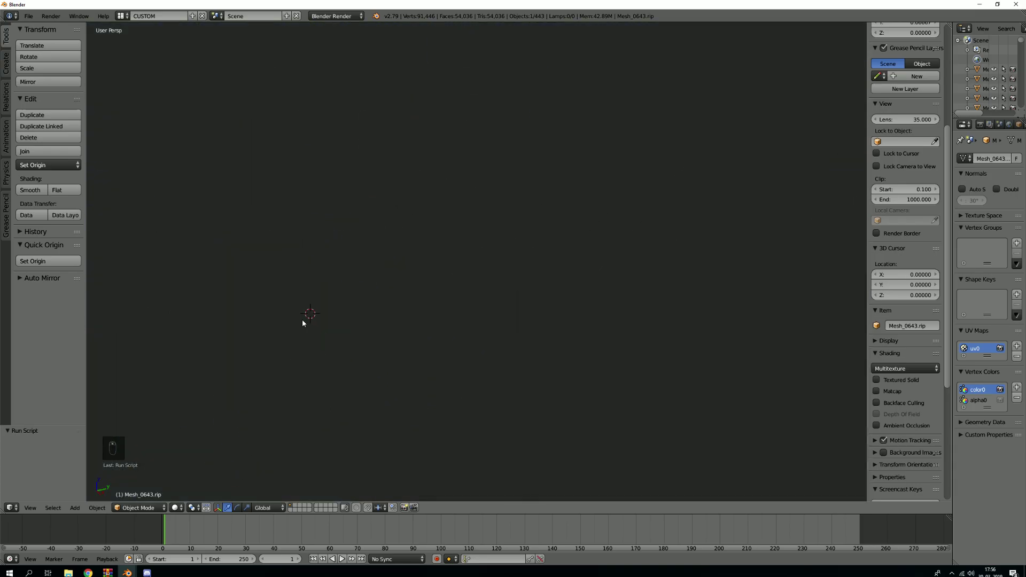
pyautogui.scroll(3, 304, 329)
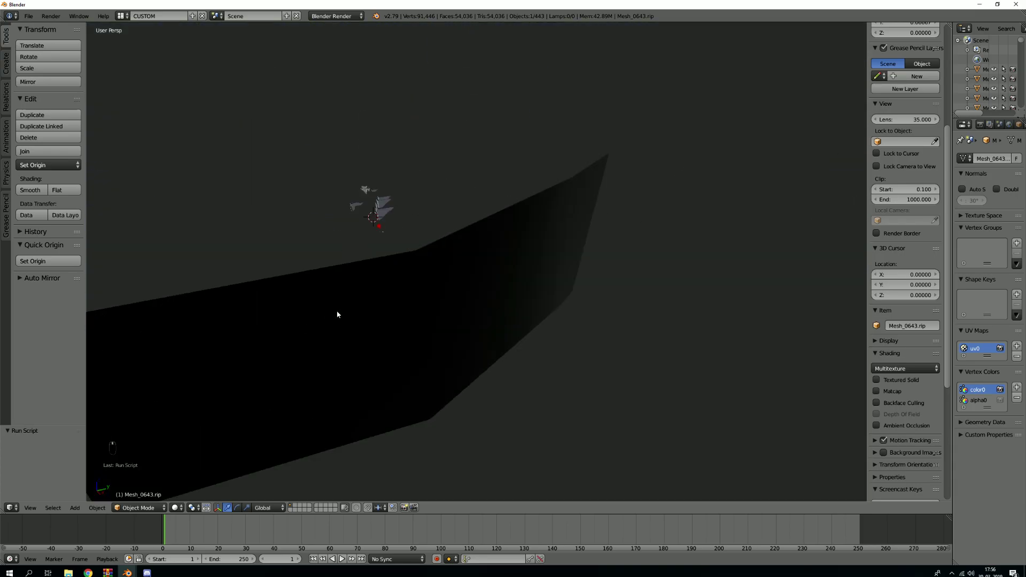
pyautogui.scroll(-3, 342, 310)
pyautogui.scroll(2, 352, 304)
pyautogui.moveTo(361, 296); pyautogui.dragTo(384, 276, button='middle')
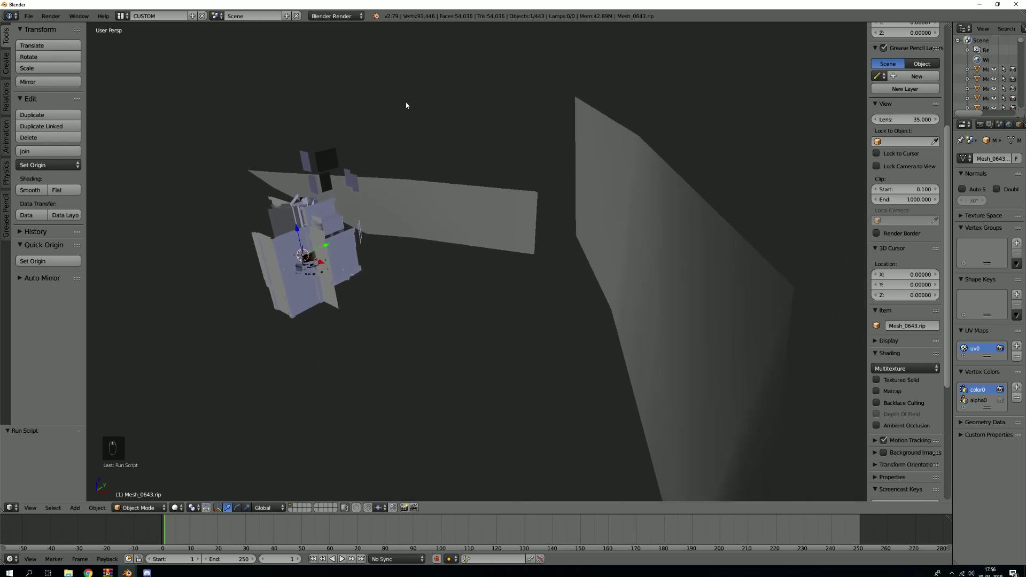
# Box-select and delete the huge outer walls and the upper panels around the garage structure
pyautogui.press('b')
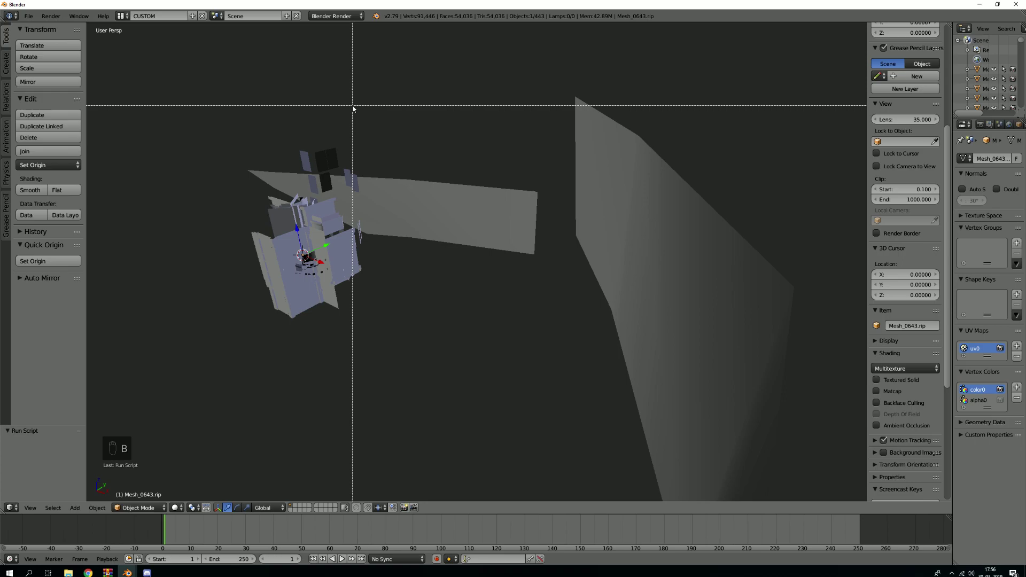
pyautogui.moveTo(213, 92); pyautogui.dragTo(258, 126)
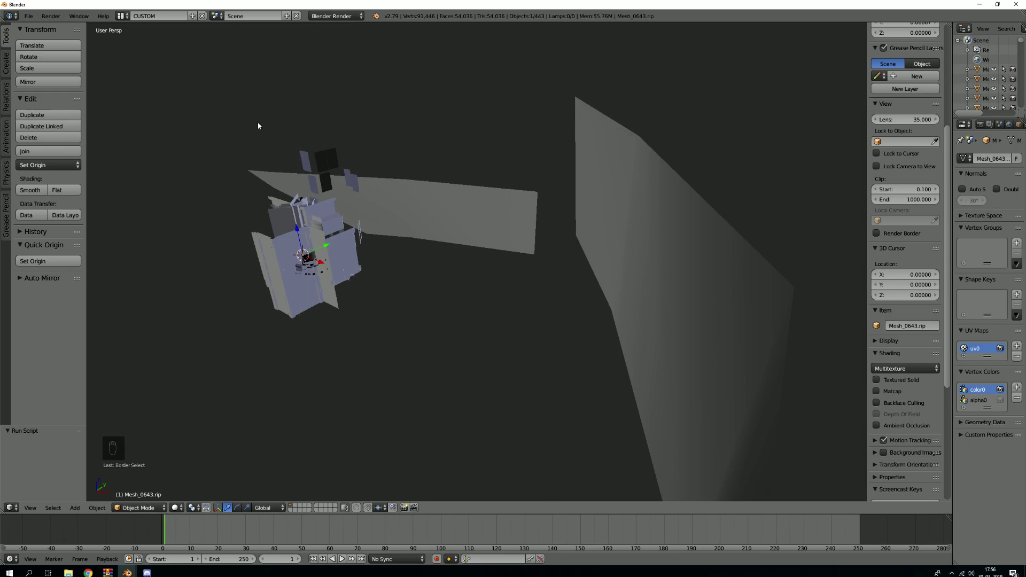
pyautogui.press('b')
pyautogui.moveTo(207, 87); pyautogui.dragTo(665, 211)
pyautogui.scroll(1, 415, 180)
pyautogui.scroll(-1, 415, 178)
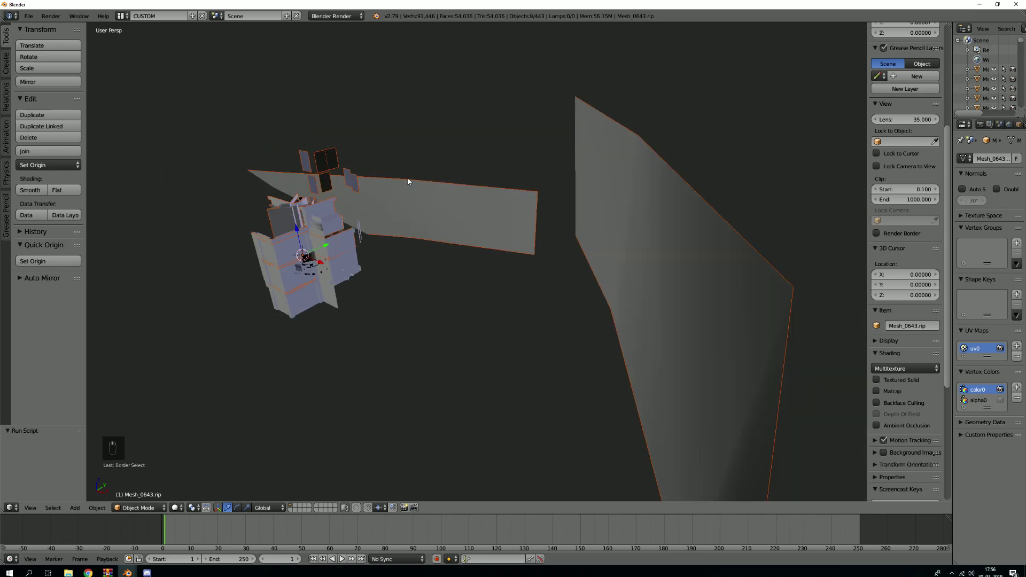
pyautogui.keyDown('shift'); pyautogui.moveTo(408, 180); pyautogui.dragTo(448, 196, button='middle'); pyautogui.keyUp('shift')
pyautogui.press('x')
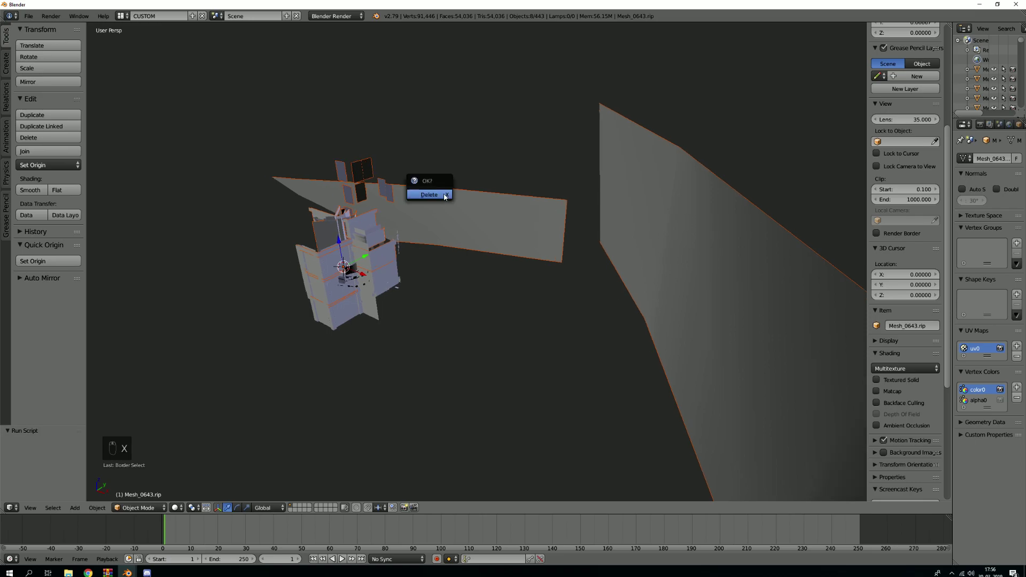
pyautogui.click(444, 194)
# Box-select and delete the tall outer wall panels on one side of the remaining structure
pyautogui.scroll(7, 328, 272)
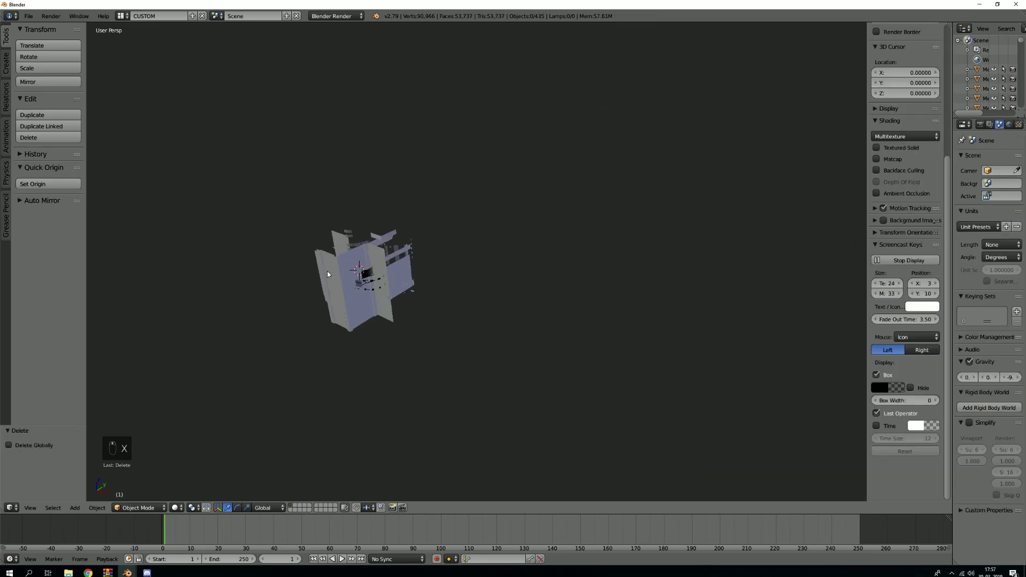
pyautogui.moveTo(332, 259); pyautogui.dragTo(324, 257, button='middle')
pyautogui.press('b')
pyautogui.moveTo(231, 174); pyautogui.dragTo(338, 279)
pyautogui.press('x')
pyautogui.click(338, 279)
# Box-select and delete the floating panels high above the curved garage walls
pyautogui.moveTo(338, 279); pyautogui.dragTo(379, 223, button='middle')
pyautogui.scroll(4, 379, 223)
pyautogui.scroll(2, 380, 225)
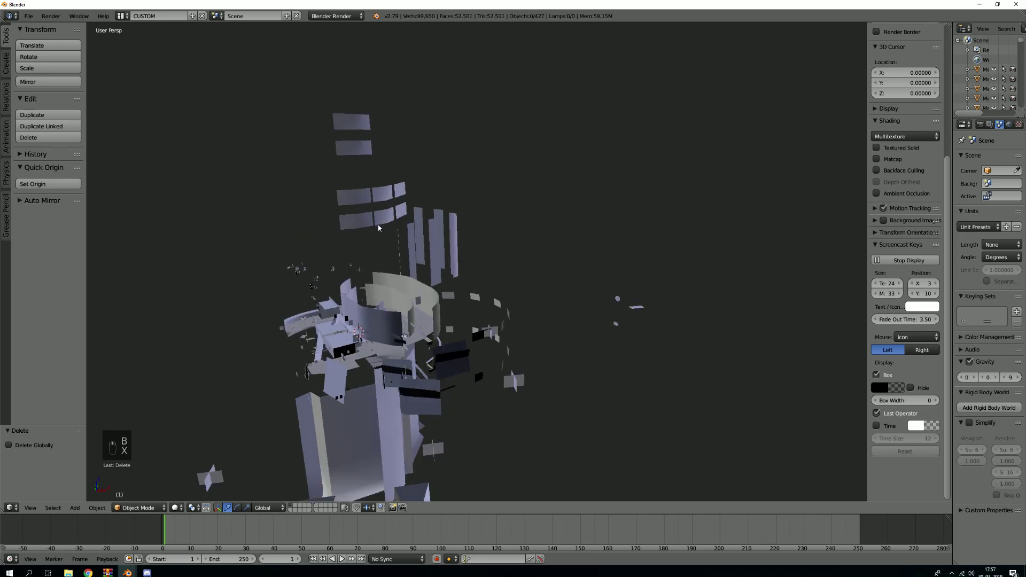
pyautogui.press('b')
pyautogui.moveTo(288, 107); pyautogui.dragTo(521, 225)
pyautogui.press('x')
pyautogui.click(522, 225)
# Delete another group of scenery pieces, along with the detached discs and small panels at the cluster's far side
pyautogui.keyDown('shift'); pyautogui.moveTo(482, 256); pyautogui.dragTo(405, 24, button='middle'); pyautogui.keyUp('shift')
pyautogui.keyDown('shift'); pyautogui.moveTo(358, 279); pyautogui.dragTo(474, 239, button='middle'); pyautogui.keyUp('shift')
pyautogui.press('b')
pyautogui.moveTo(208, 230); pyautogui.dragTo(671, 371)
pyautogui.press('x')
pyautogui.click(662, 362)
pyautogui.moveTo(663, 362); pyautogui.dragTo(615, 197, button='middle')
pyautogui.scroll(2, 614, 197)
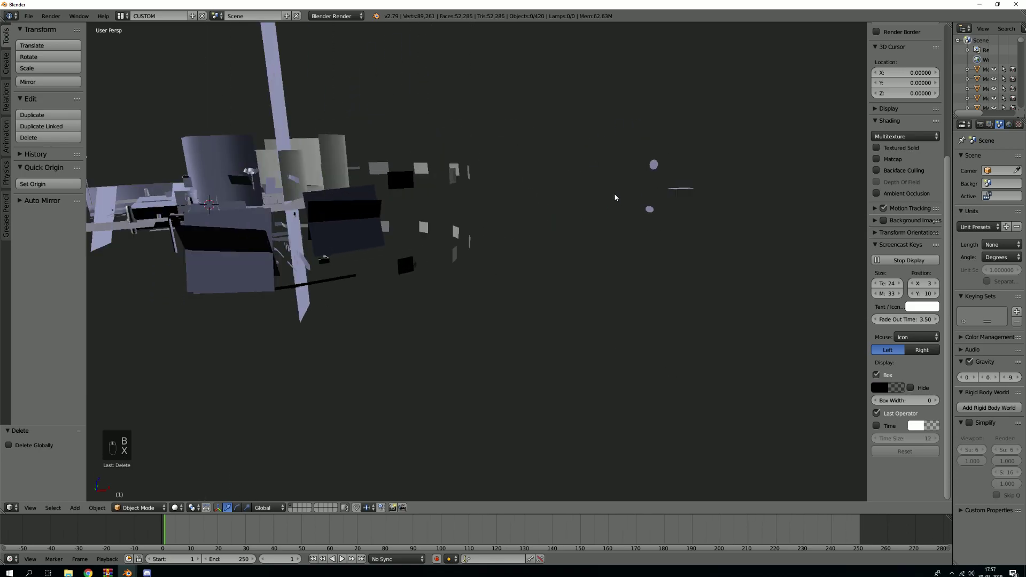
pyautogui.press('b')
pyautogui.moveTo(426, 114); pyautogui.dragTo(744, 265)
pyautogui.press('x')
pyautogui.click(703, 250)
# Box-select and delete the light floor sections and the outlying props and lamps around them
pyautogui.moveTo(704, 251); pyautogui.dragTo(538, 152, button='middle')
pyautogui.scroll(4, 351, 240)
pyautogui.scroll(-2, 539, 152)
pyautogui.press('b')
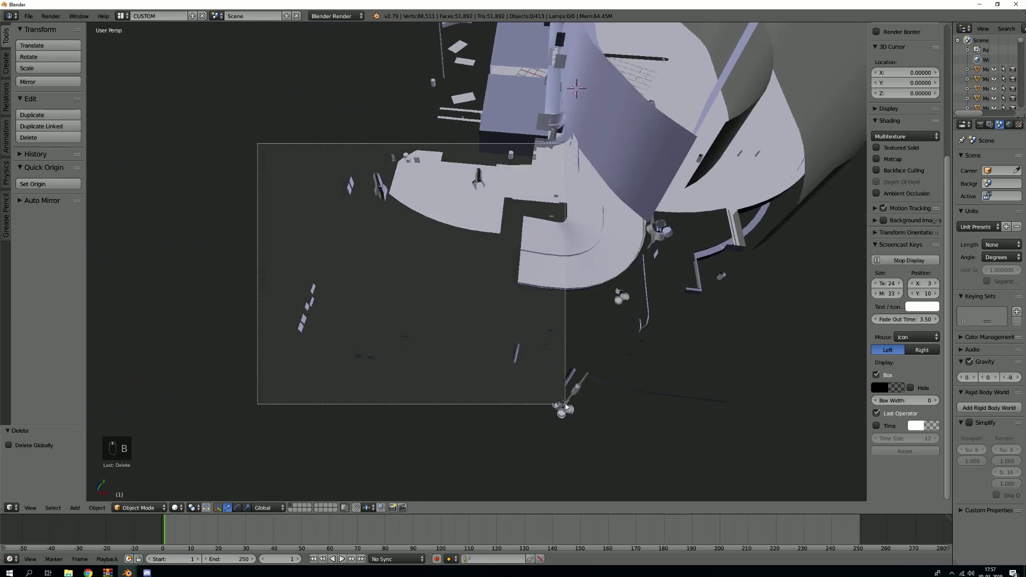
pyautogui.moveTo(566, 406); pyautogui.dragTo(566, 406)
pyautogui.press('x')
pyautogui.click(559, 410)
# Box-select and delete two further groups of scenery meshes surrounding the car
pyautogui.moveTo(558, 410); pyautogui.dragTo(669, 276, button='middle')
pyautogui.press('b')
pyautogui.moveTo(575, 120); pyautogui.dragTo(765, 300)
pyautogui.press('x')
pyautogui.click(701, 298)
pyautogui.moveTo(700, 298)
pyautogui.mouseDown(button='middle')
pyautogui.moveTo(402, 241)
pyautogui.moveTo(724, 325)
pyautogui.mouseUp(button='middle')
pyautogui.press('b')
pyautogui.moveTo(231, 80); pyautogui.dragTo(590, 332)
pyautogui.press('x')
pyautogui.click(590, 334)
# Box-select and delete the tall upright wall panel and the lamp post beside the car cluster
pyautogui.moveTo(605, 287); pyautogui.dragTo(470, 251, button='middle')
pyautogui.press('b')
pyautogui.moveTo(316, 131); pyautogui.dragTo(495, 212)
pyautogui.press('x')
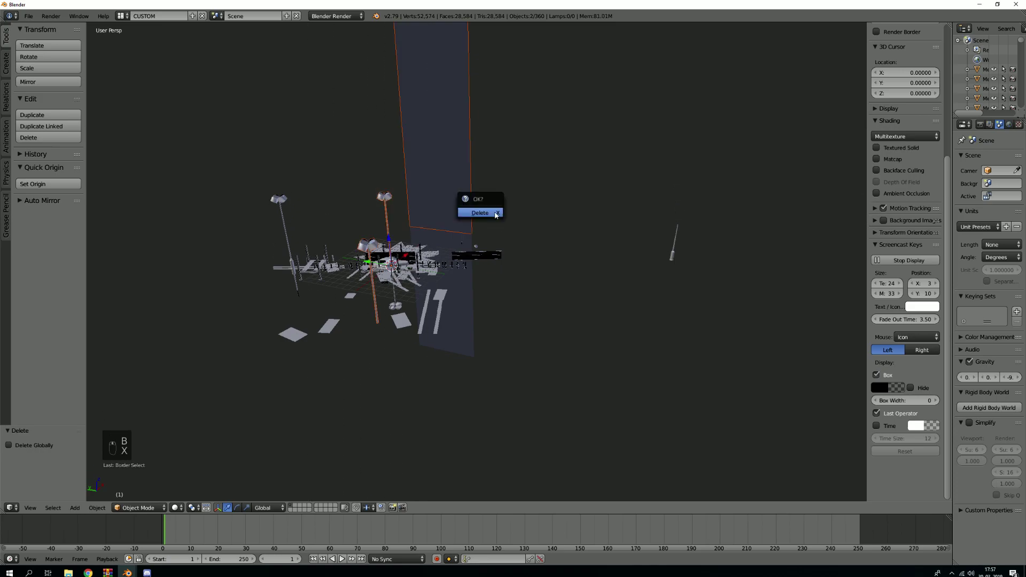
pyautogui.click(480, 213)
# Box-select and delete the flat panels and long strips lying away from the car
pyautogui.moveTo(495, 213); pyautogui.dragTo(418, 209, button='middle')
pyautogui.scroll(4, 387, 212)
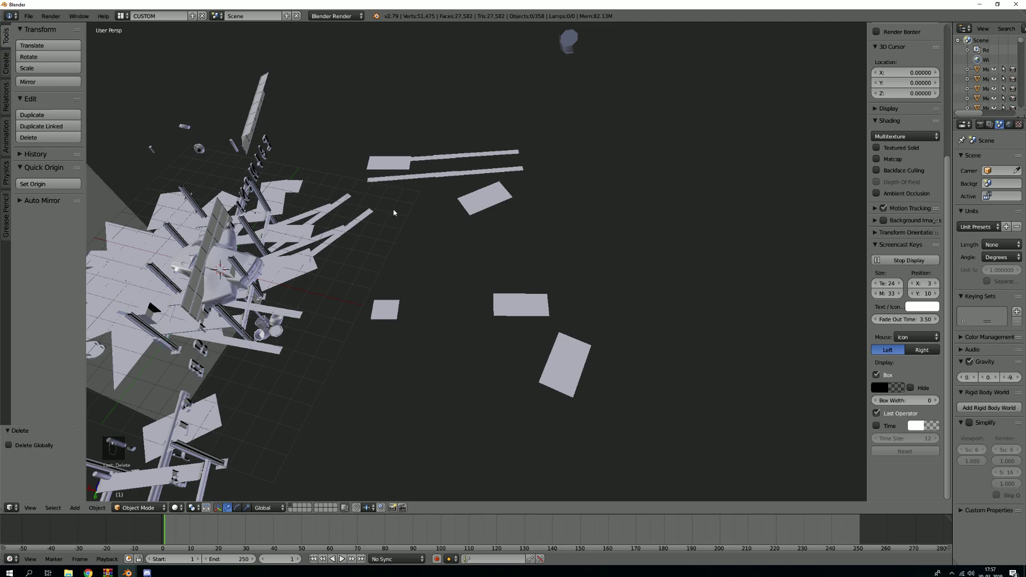
pyautogui.press('b')
pyautogui.moveTo(314, 119); pyautogui.dragTo(570, 311)
pyautogui.press('x')
pyautogui.click(561, 311)
# Box-select and delete the tall lamp stand and rack frames standing apart from the car, along with the large dark wall panel
pyautogui.moveTo(373, 282); pyautogui.dragTo(498, 290, button='middle')
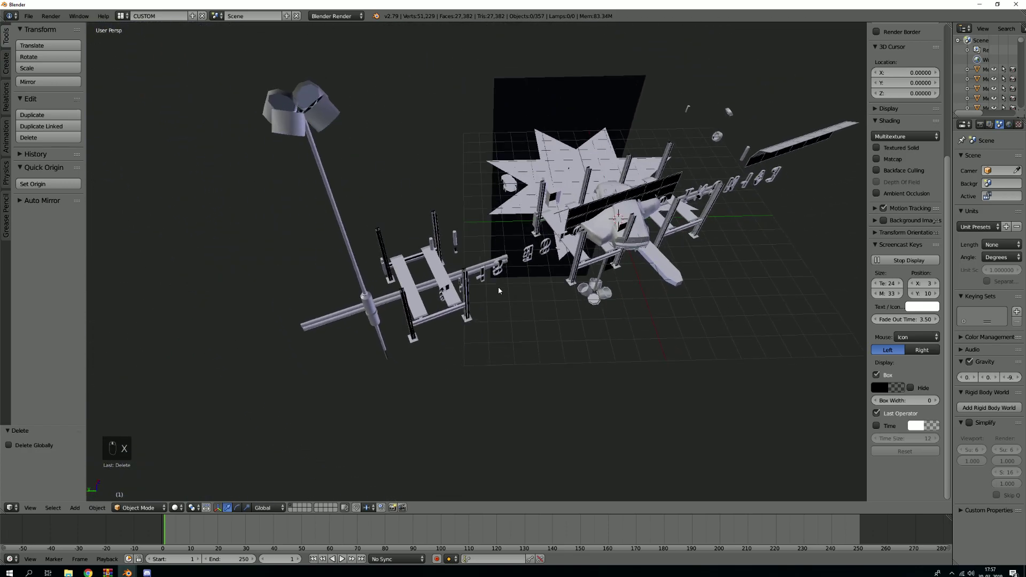
pyautogui.press('b')
pyautogui.moveTo(230, 133); pyautogui.dragTo(515, 322)
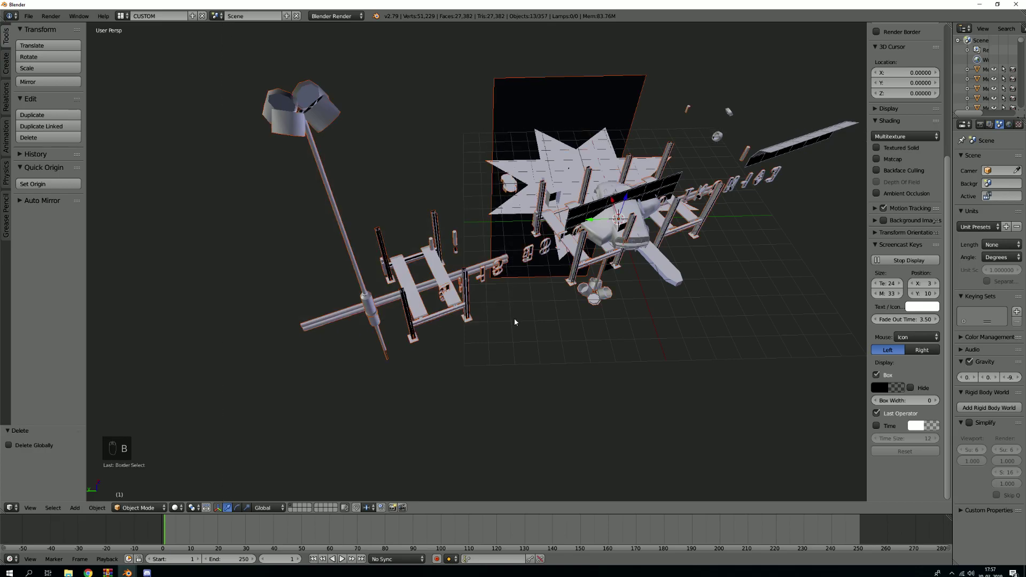
pyautogui.click(517, 320)
# Box-select and delete a further group of garage scenery meshes around the car
pyautogui.moveTo(517, 321); pyautogui.dragTo(530, 198, button='middle')
pyautogui.press('b')
pyautogui.moveTo(275, 113); pyautogui.dragTo(545, 283)
pyautogui.press('x')
pyautogui.click(545, 283)
pyautogui.scroll(-4, 556, 269)
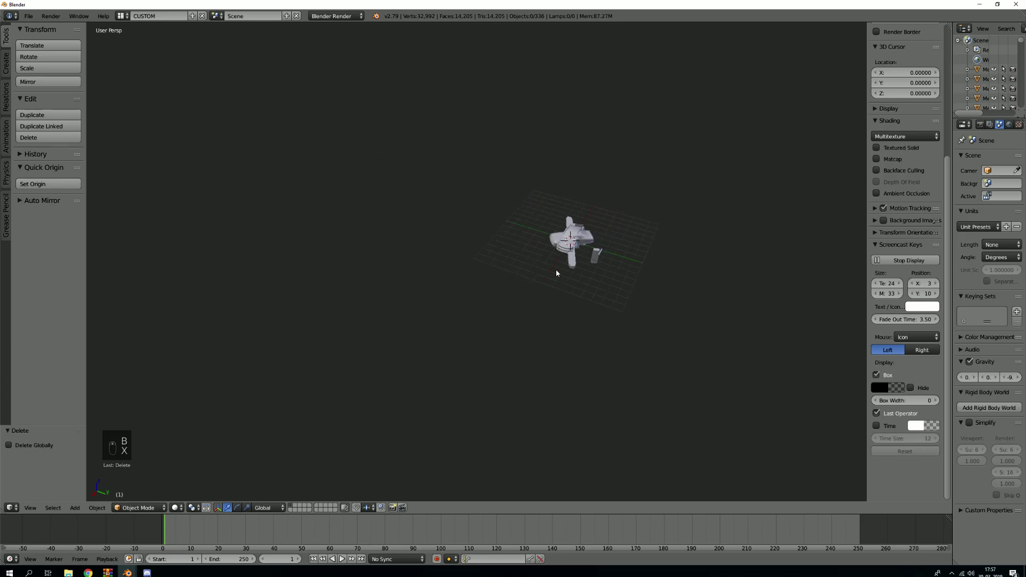
# Box-select and delete the long beam running beneath the car and the upright block and small panels beside it
pyautogui.scroll(7, 601, 265)
pyautogui.moveTo(602, 268); pyautogui.dragTo(454, 254, button='middle')
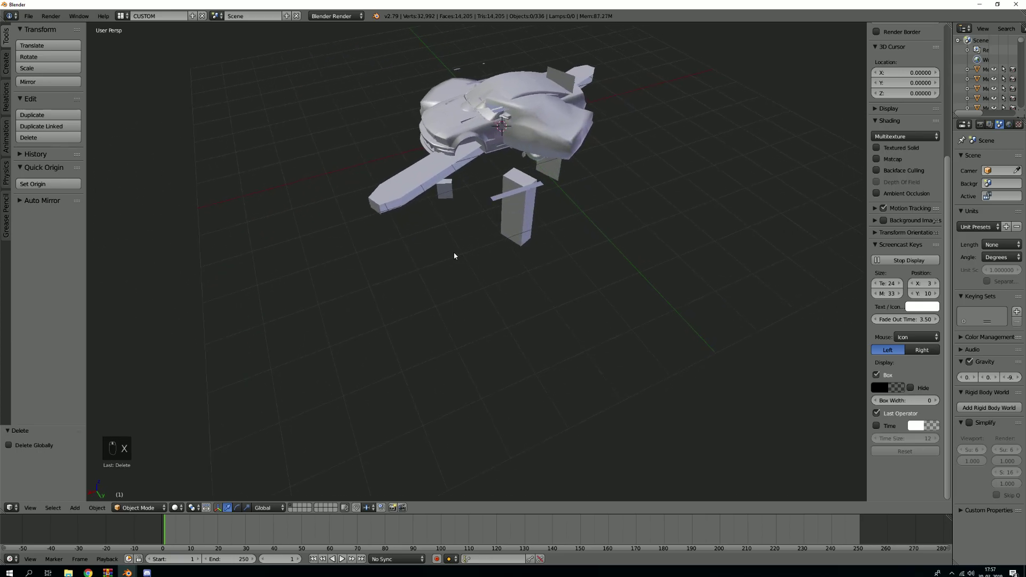
pyautogui.press('b')
pyautogui.moveTo(339, 174); pyautogui.dragTo(559, 284)
pyautogui.press('x')
pyautogui.click(555, 258)
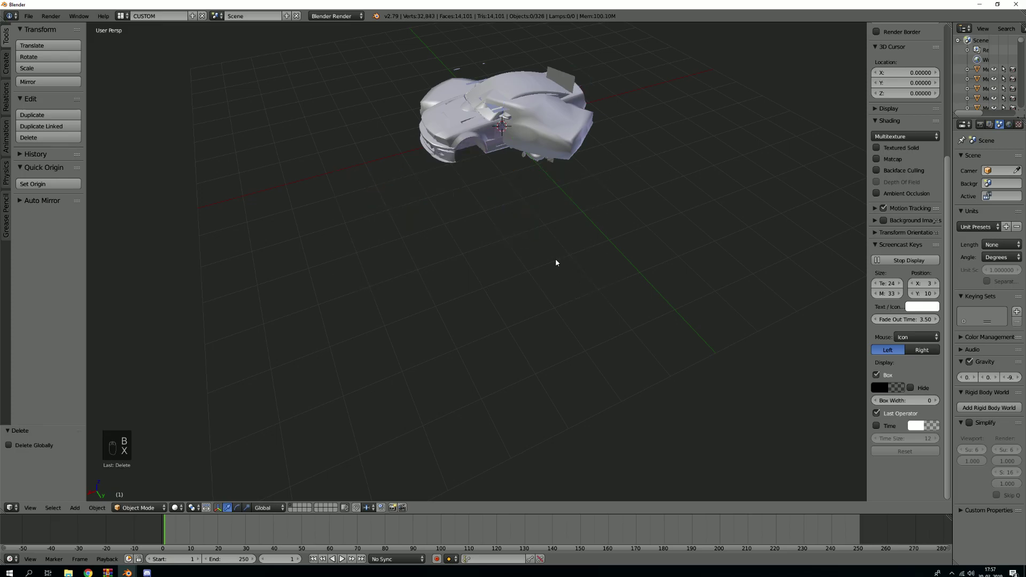
# Temporarily grab the front fender meshes one by one and cancel each move to examine how the bodywork is divided
pyautogui.scroll(3, 556, 214)
pyautogui.scroll(4, 555, 158)
pyautogui.click(361, 141)
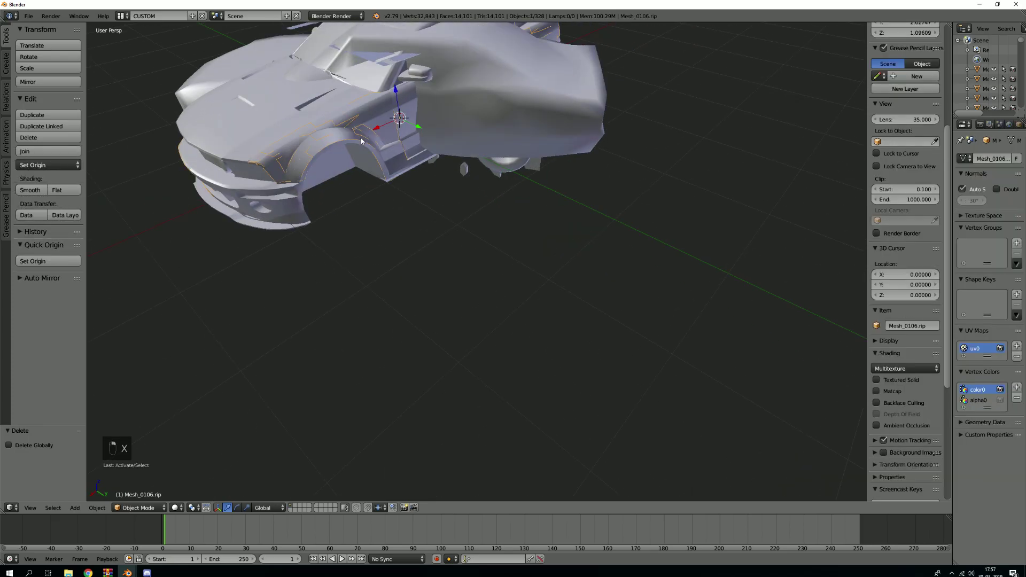
pyautogui.press('g')
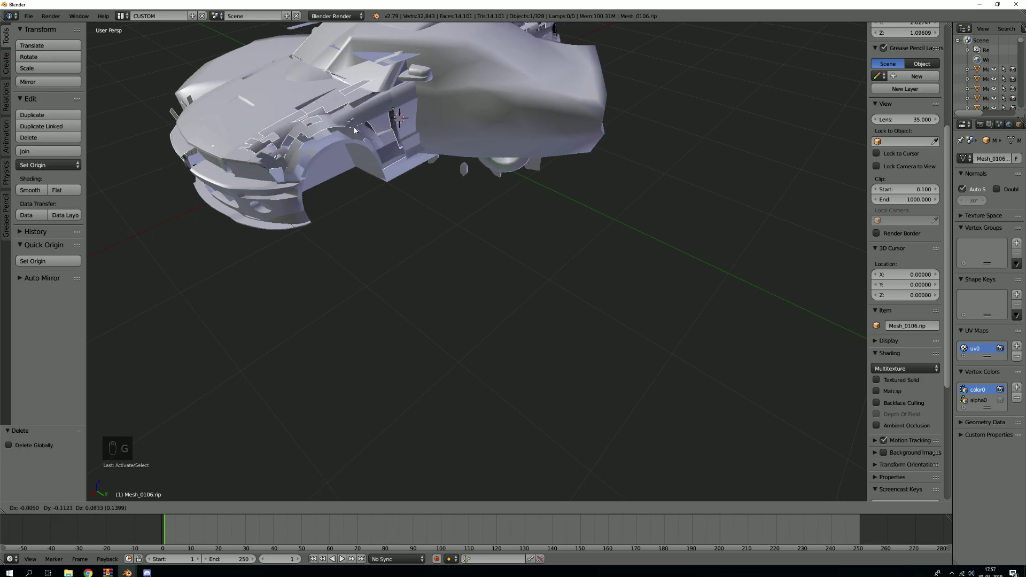
pyautogui.rightClick(282, 153)
pyautogui.scroll(3, 349, 149)
pyautogui.rightClick(350, 149)
pyautogui.press('g')
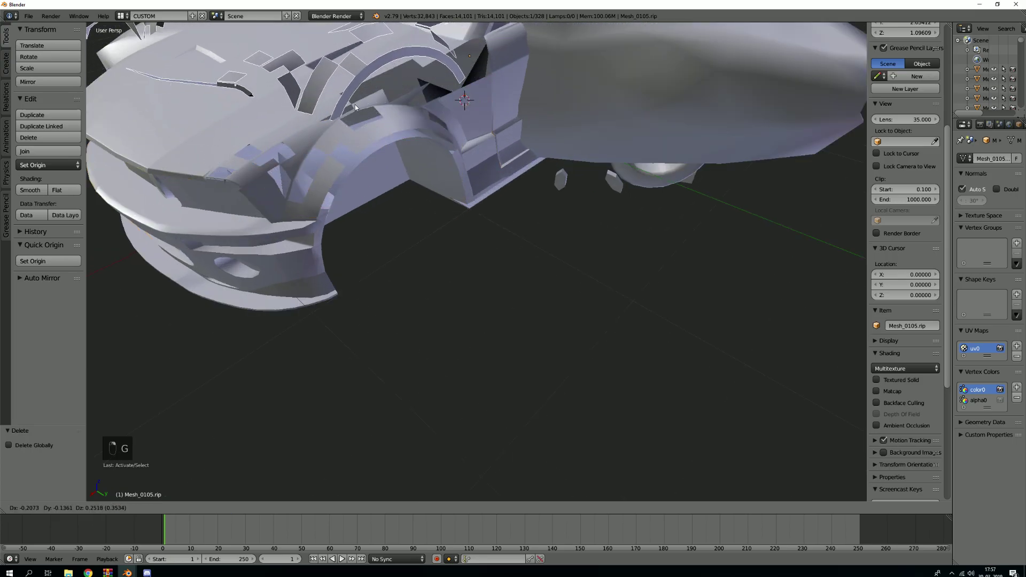
pyautogui.rightClick(364, 117)
pyautogui.rightClick(351, 139)
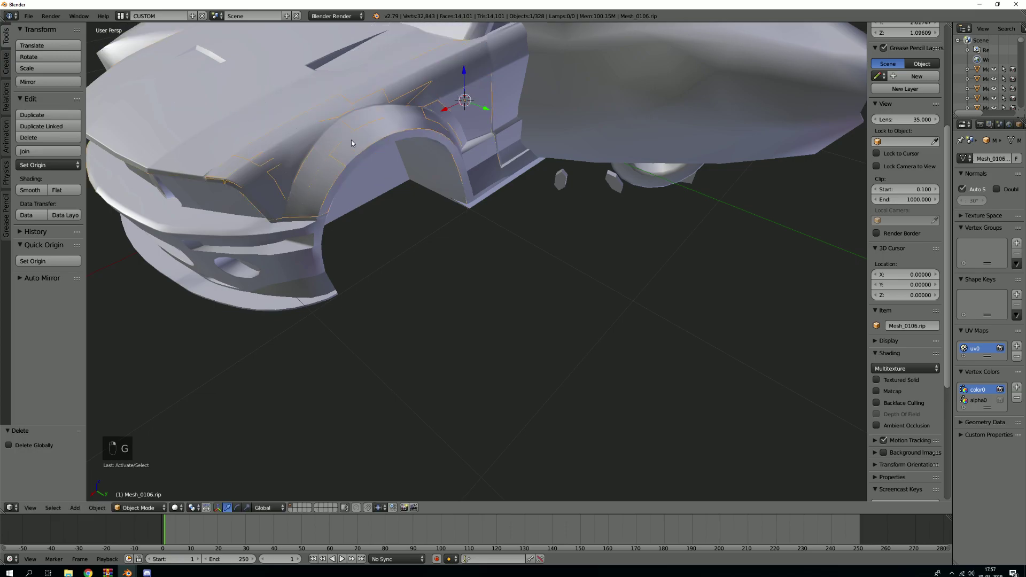
pyautogui.press('g')
pyautogui.rightClick(367, 117)
# Temporarily lift the hood mesh and cancel the move to examine it as a separate part
pyautogui.scroll(-2, 258, 118)
pyautogui.rightClick(258, 118)
pyautogui.press('g')
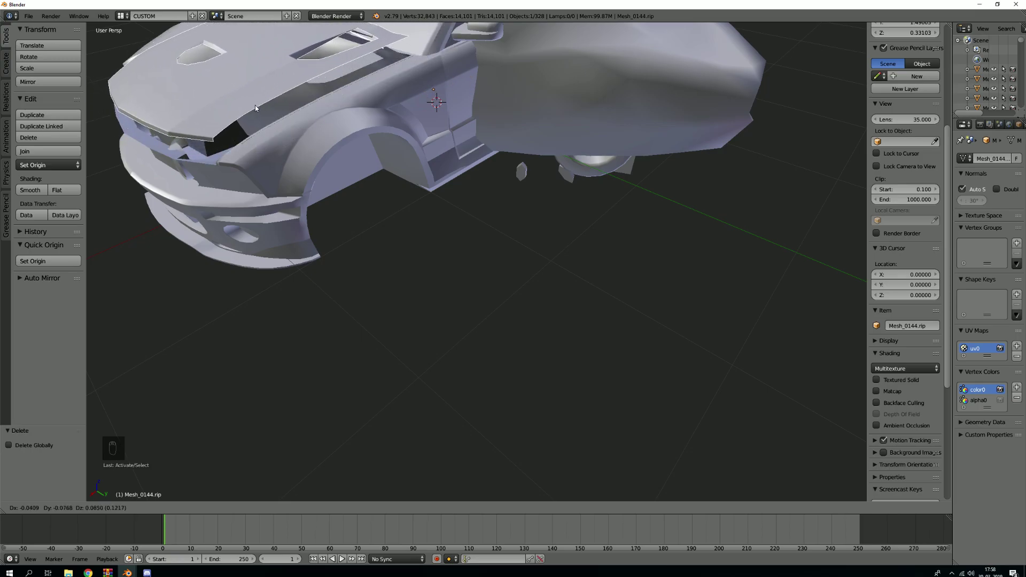
pyautogui.click(257, 114)
# Temporarily grab the headlight cover and headlight housing meshes and cancel the moves to examine the parts
pyautogui.moveTo(257, 114); pyautogui.dragTo(294, 119, button='middle')
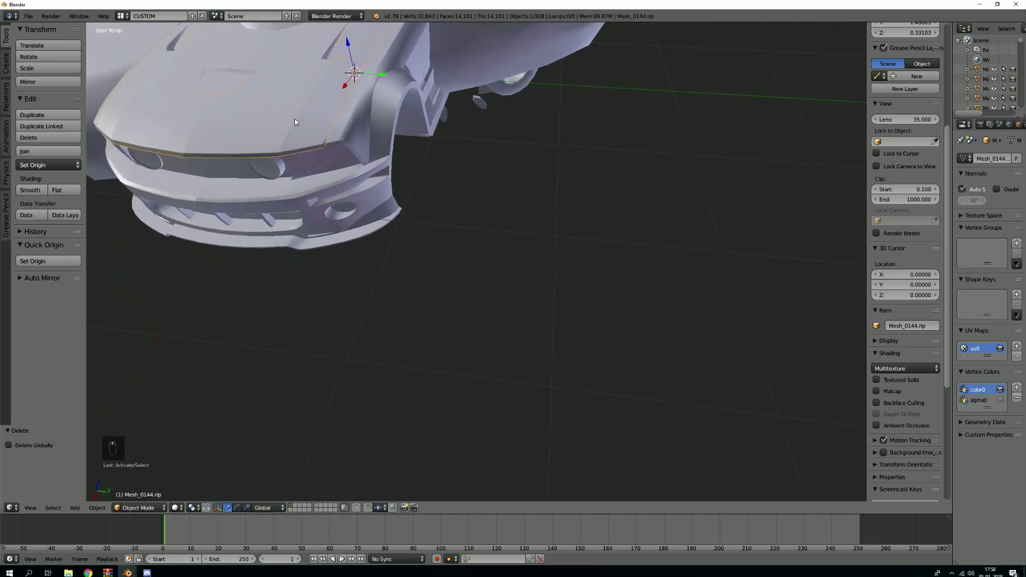
pyautogui.scroll(1, 323, 171)
pyautogui.press('g')
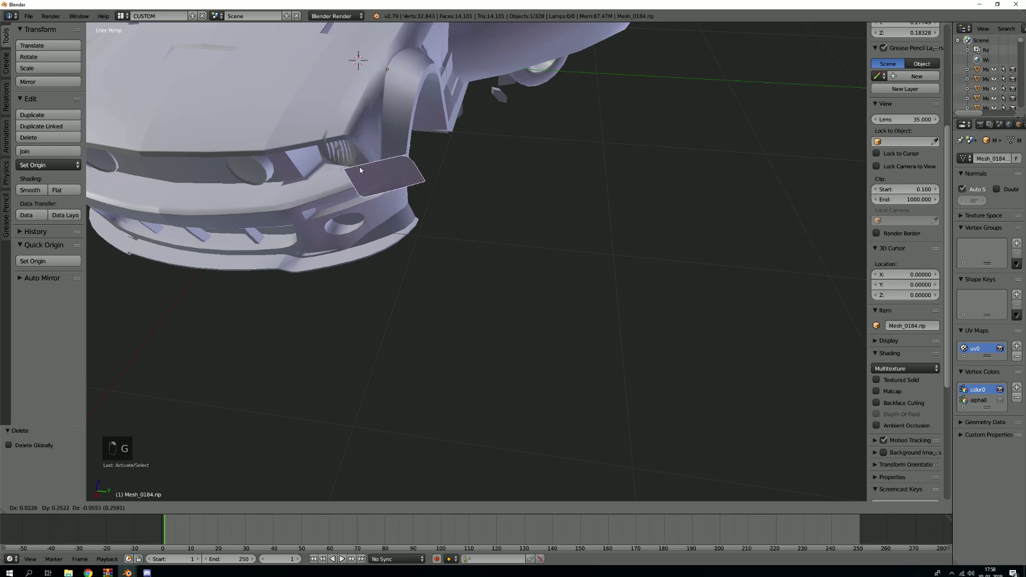
pyautogui.click(310, 166)
pyautogui.press('g')
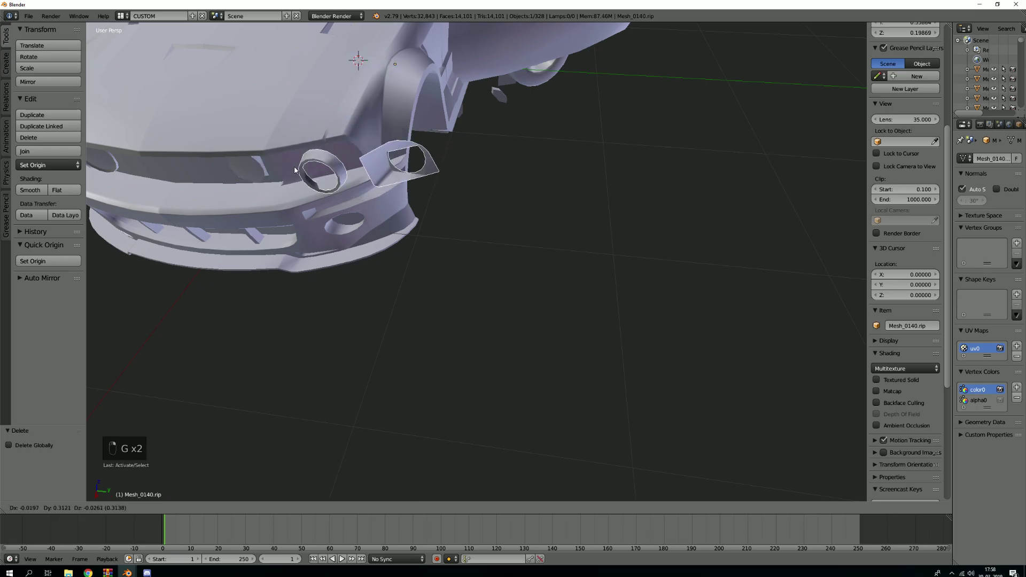
pyautogui.rightClick(328, 172)
# Temporarily pull the front bumper meshes away from the car and cancel the moves to examine how the bumper is split
pyautogui.rightClick(371, 214)
pyautogui.press('g')
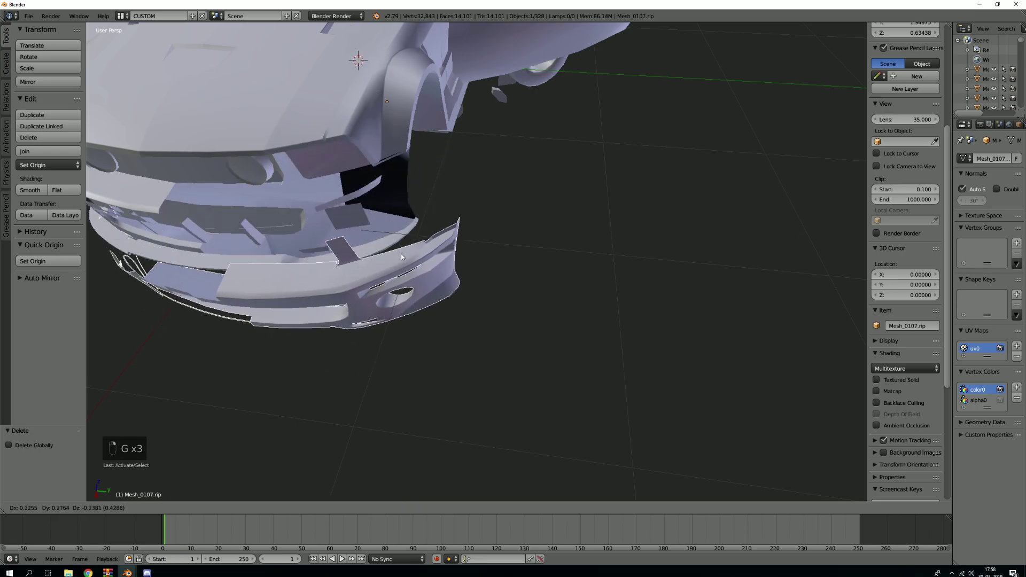
pyautogui.rightClick(374, 232)
pyautogui.moveTo(357, 234); pyautogui.dragTo(393, 231, button='middle')
pyautogui.press('g')
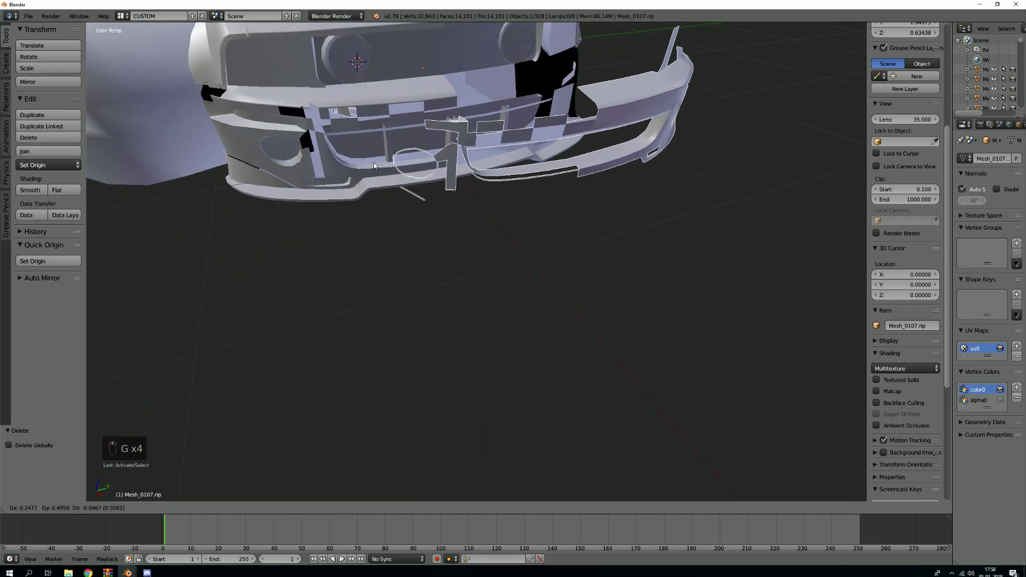
pyautogui.rightClick(360, 155)
pyautogui.press('g')
pyautogui.rightClick(298, 132)
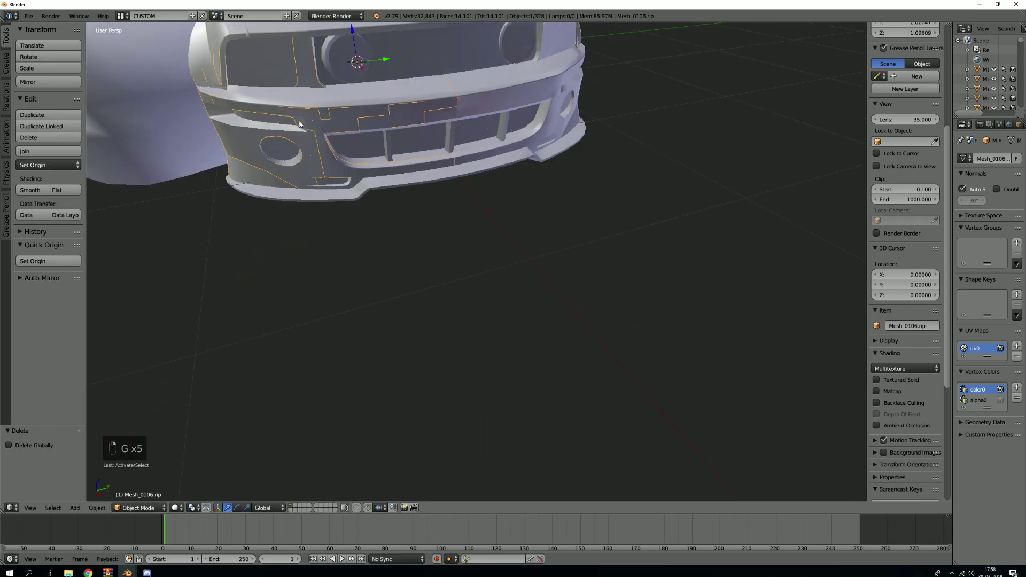
pyautogui.rightClick(293, 131)
# Temporarily grab the fender mesh and the side-skirt mesh from the side and cancel the moves to examine them
pyautogui.moveTo(294, 133); pyautogui.dragTo(373, 257, button='middle')
pyautogui.scroll(-2, 415, 219)
pyautogui.moveTo(416, 219); pyautogui.dragTo(299, 214, button='middle')
pyautogui.scroll(3, 281, 213)
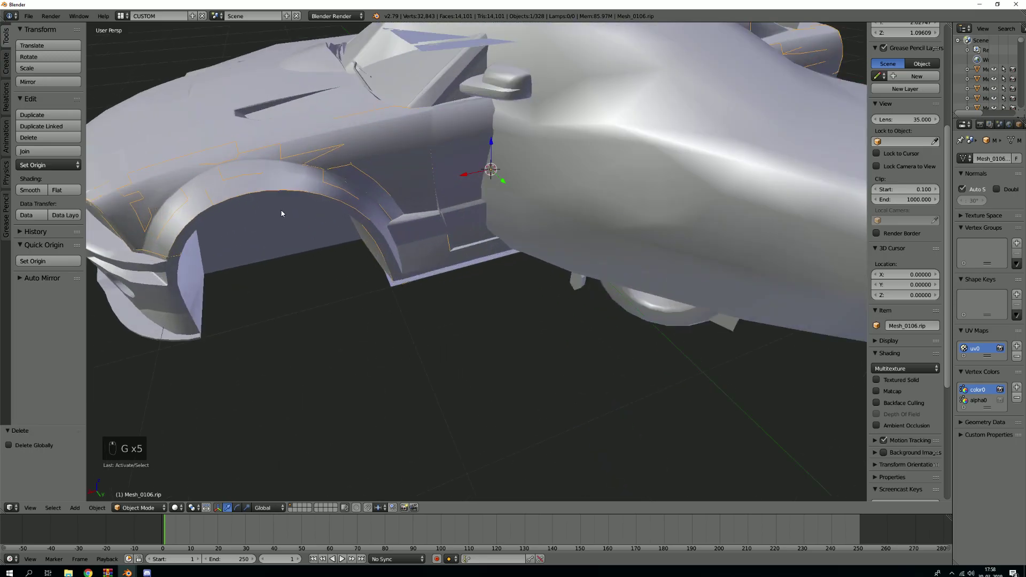
pyautogui.press('g')
pyautogui.rightClick(421, 159)
pyautogui.rightClick(427, 270)
pyautogui.press('g')
pyautogui.rightClick(421, 271)
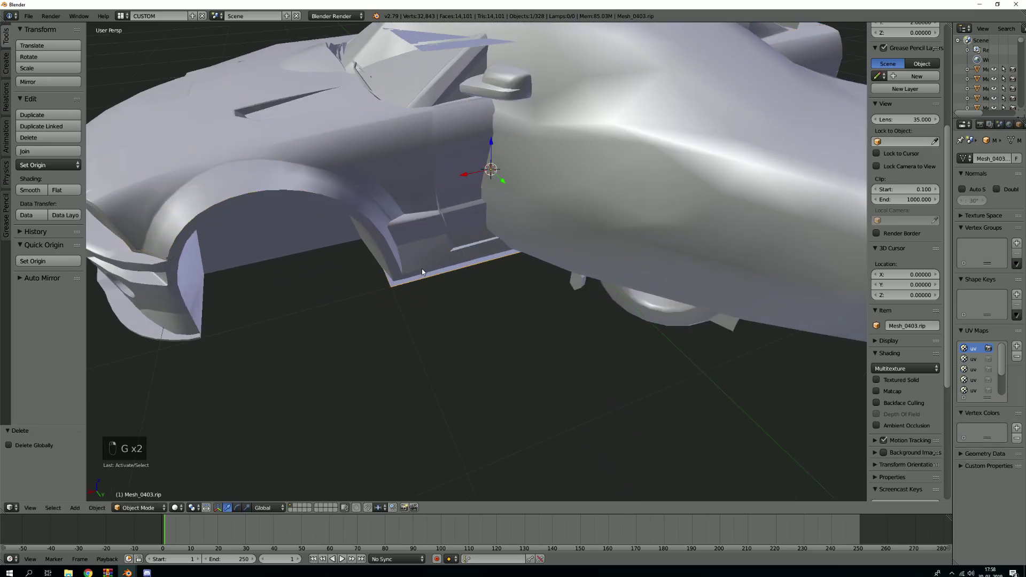
# Delete the lumpy shell mesh that covers the rear half of the car body
pyautogui.moveTo(198, 161); pyautogui.dragTo(324, 181, button='middle')
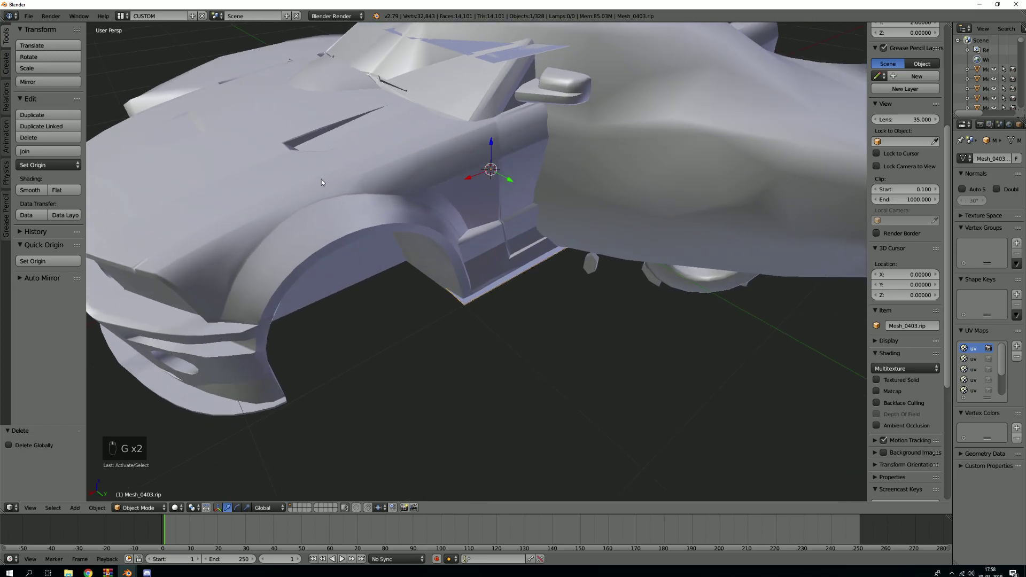
pyautogui.moveTo(317, 182); pyautogui.dragTo(339, 207, button='middle')
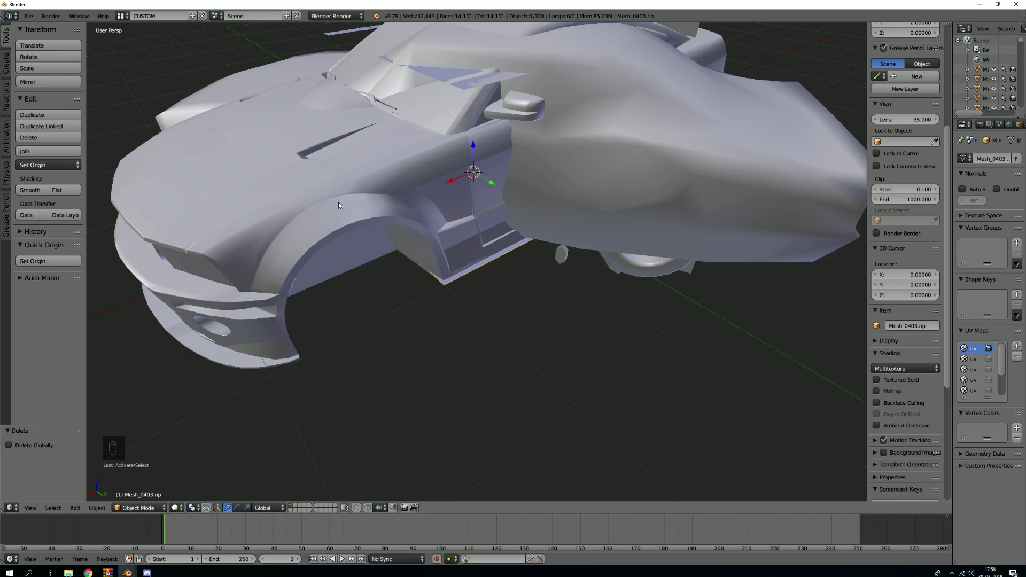
pyautogui.moveTo(338, 205); pyautogui.dragTo(272, 241, button='middle')
pyautogui.rightClick(285, 246)
pyautogui.press('x')
pyautogui.click(296, 255)
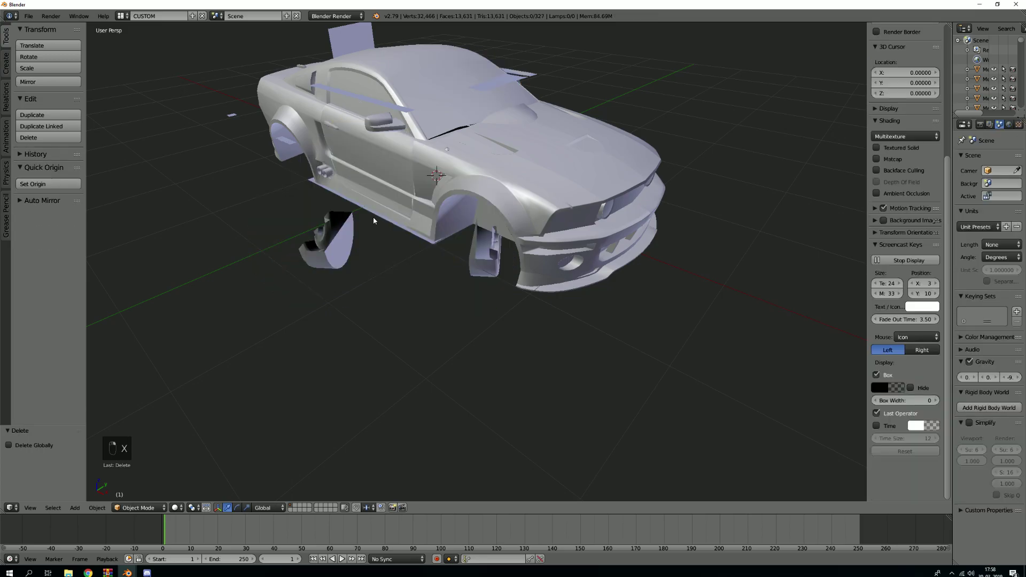
# Box-select and delete the loose wheel-area pieces and small fragments floating beside the car
pyautogui.moveTo(373, 217); pyautogui.dragTo(361, 240, button='middle')
pyautogui.scroll(3, 503, 231)
pyautogui.moveTo(503, 231); pyautogui.dragTo(412, 152, button='middle')
pyautogui.press('b')
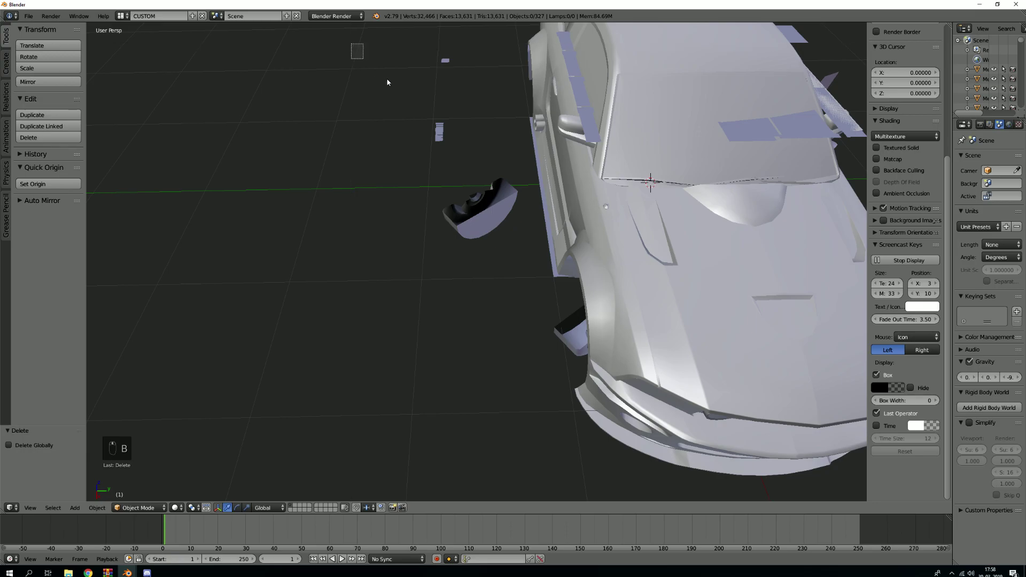
pyautogui.moveTo(351, 43); pyautogui.dragTo(504, 260)
pyautogui.press('x')
pyautogui.click(505, 260)
pyautogui.scroll(-5, 567, 228)
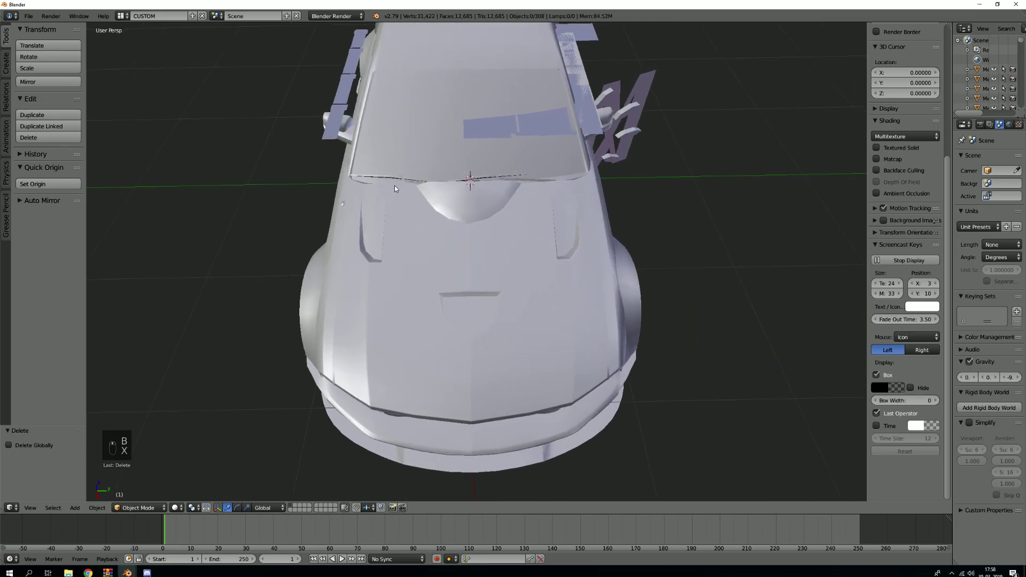
# Box-select and delete the crossed panels and curved pieces floating on the opposite side of the car
pyautogui.moveTo(476, 169); pyautogui.dragTo(420, 139, button='middle')
pyautogui.scroll(7, 420, 139)
pyautogui.moveTo(436, 200); pyautogui.dragTo(441, 188, button='middle')
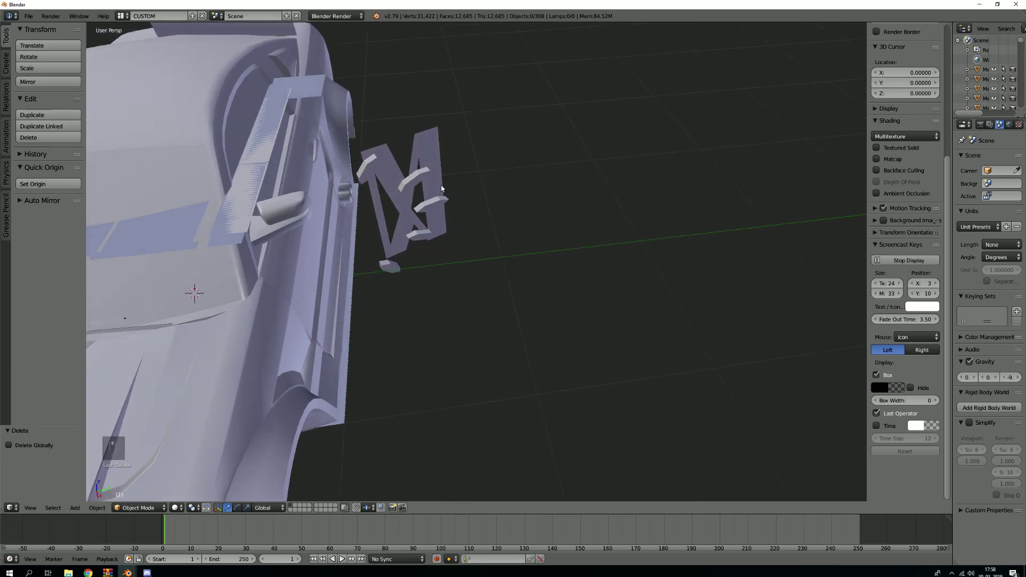
pyautogui.press('b')
pyautogui.moveTo(383, 112); pyautogui.dragTo(489, 242)
pyautogui.press('x')
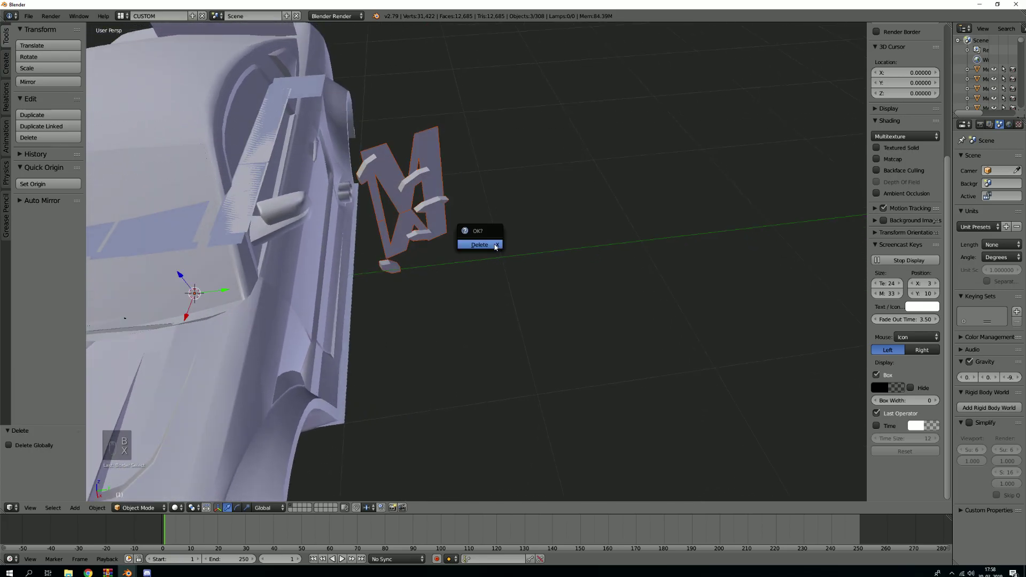
pyautogui.click(487, 241)
# Delete the flat rectangular panel standing above the rear of the car
pyautogui.scroll(-5, 478, 271)
pyautogui.keyDown('shift'); pyautogui.moveTo(414, 196); pyautogui.dragTo(454, 211, button='middle'); pyautogui.keyUp('shift')
pyautogui.scroll(3, 454, 210)
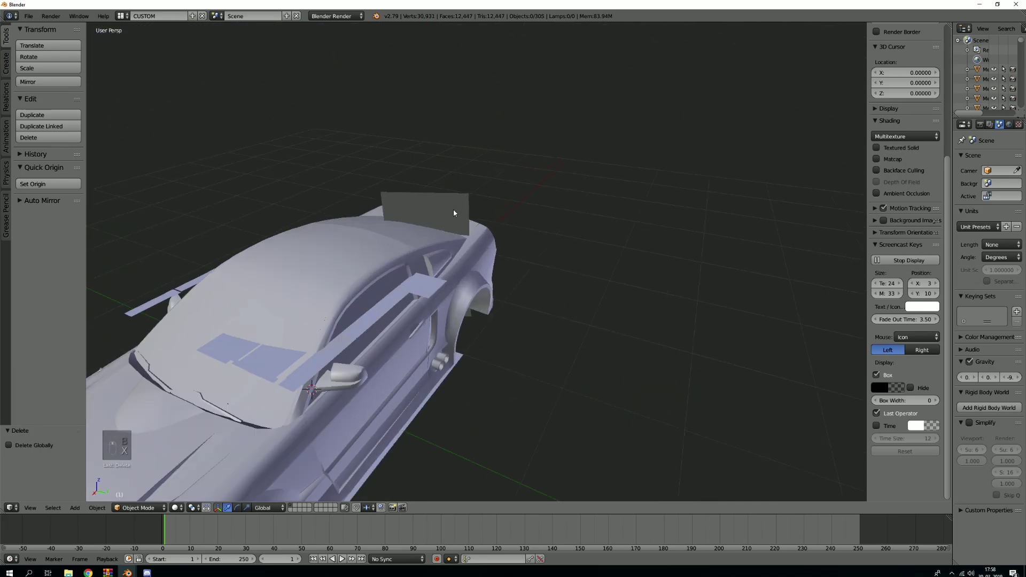
pyautogui.rightClick(454, 210)
pyautogui.press('x')
pyautogui.click(438, 209)
# Frame all remaining objects and enlarge the Outliner in width and height so the mesh names are readable
pyautogui.hotkey('shift', 'c')
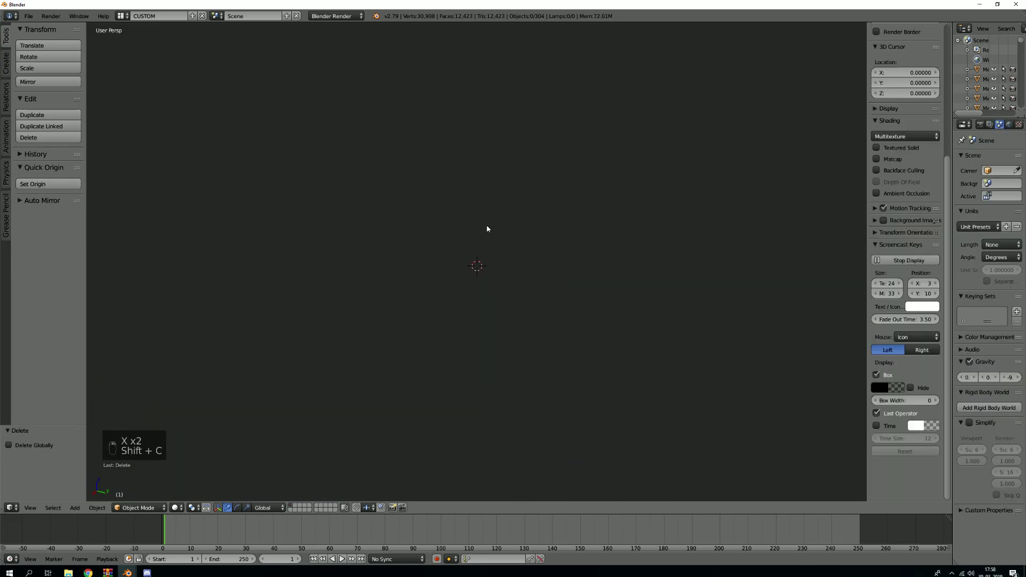
pyautogui.moveTo(951, 92); pyautogui.dragTo(877, 95)
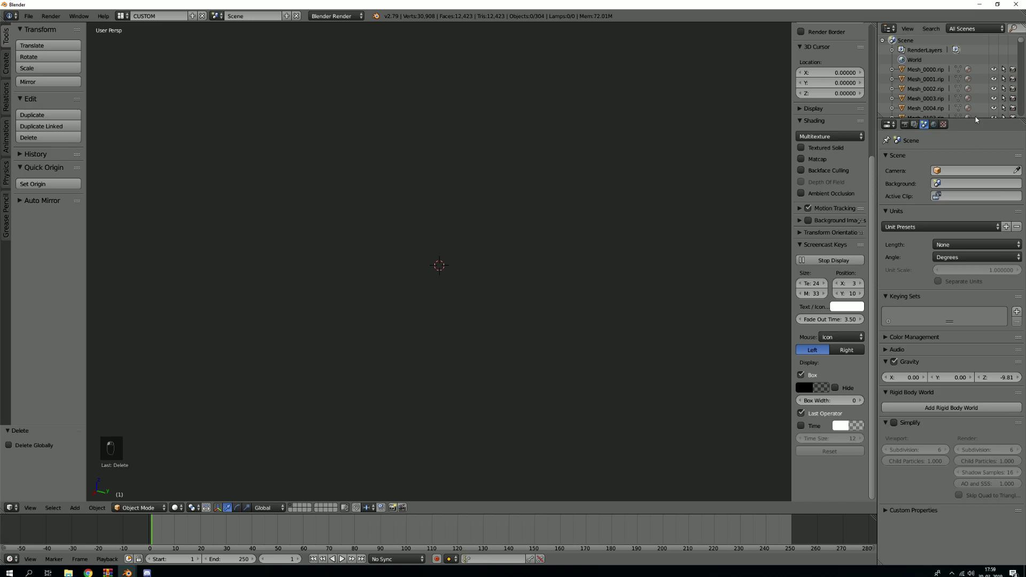
pyautogui.moveTo(975, 118); pyautogui.dragTo(975, 252)
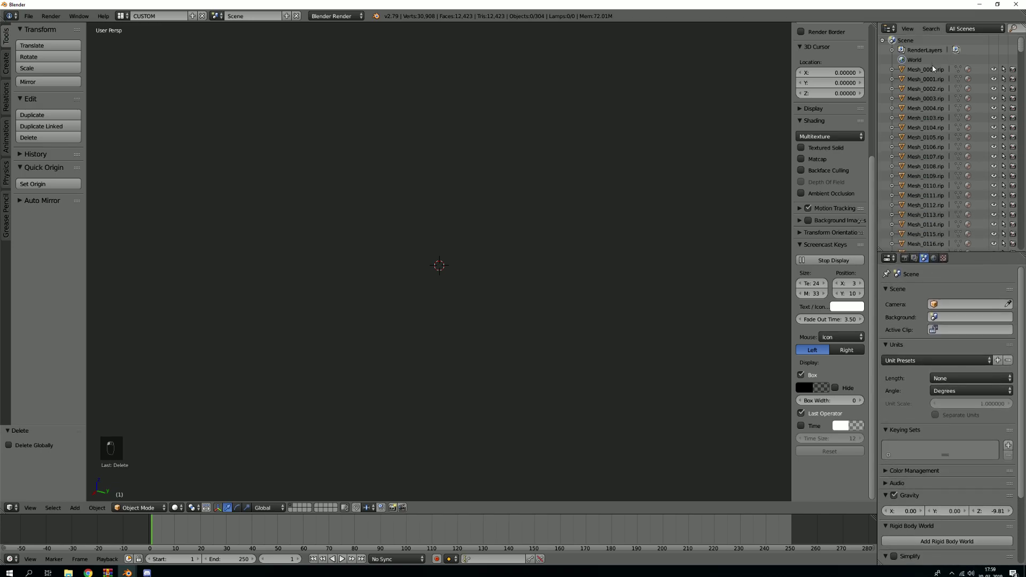
# Select Mesh_0000.rip in the Outliner, check it in local view, and return to the full scene
pyautogui.click(933, 69)
pyautogui.press('KP_Divide')
pyautogui.press('KP_Divide')
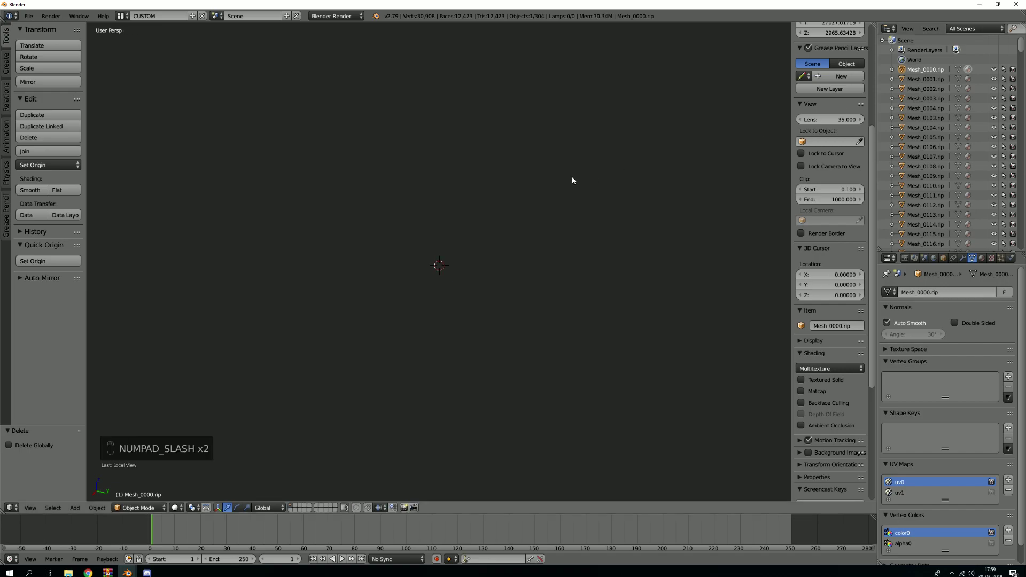
pyautogui.hotkey('shift', 'c')
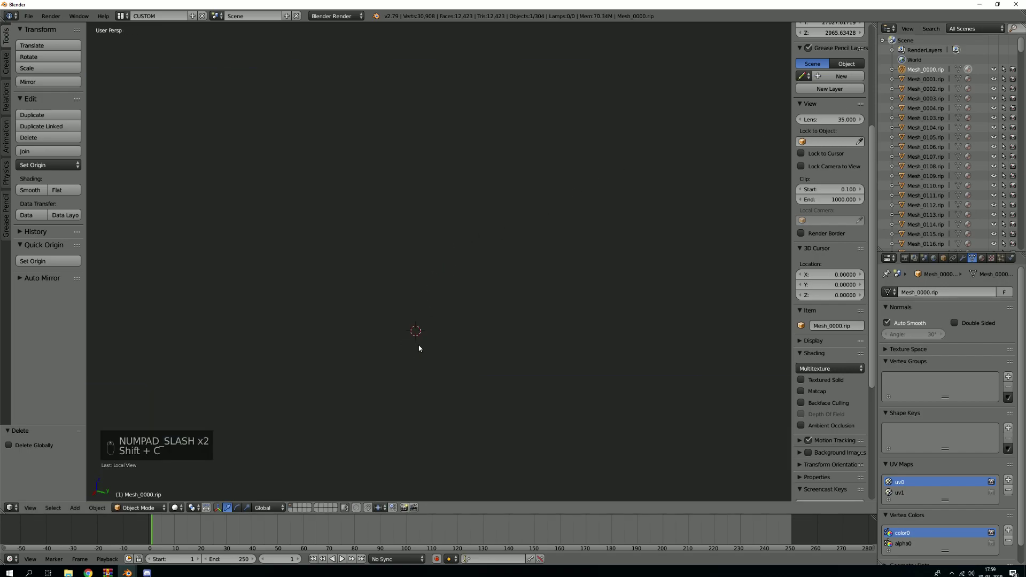
# Delete Mesh_0001.rip from the scene
pyautogui.scroll(-1, 418, 348)
pyautogui.press('x')
pyautogui.click(214, 291)
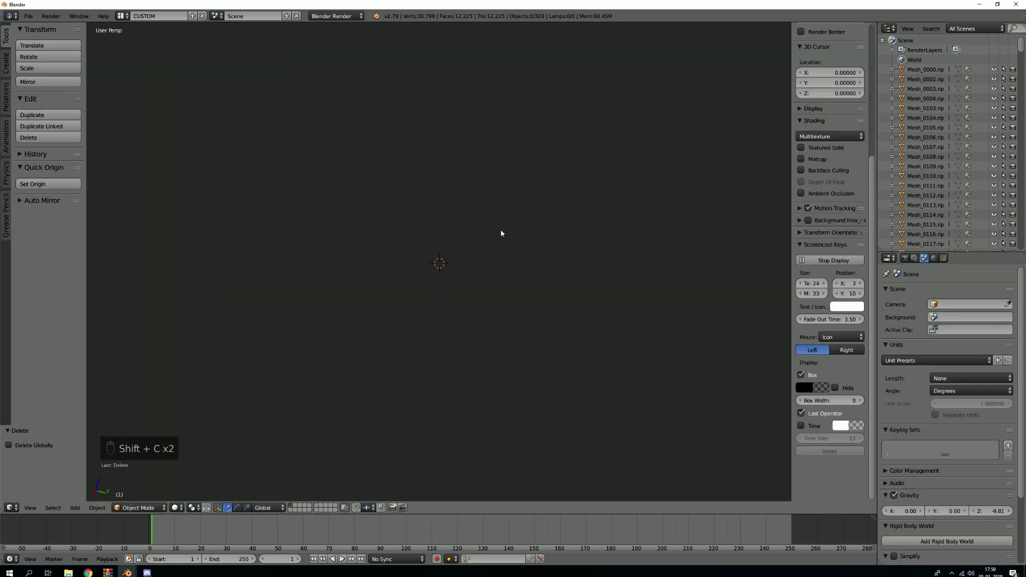
# Delete Mesh_0000.rip and frame the whole remaining scene with the 3D cursor centred
pyautogui.click(925, 69)
pyautogui.press('x')
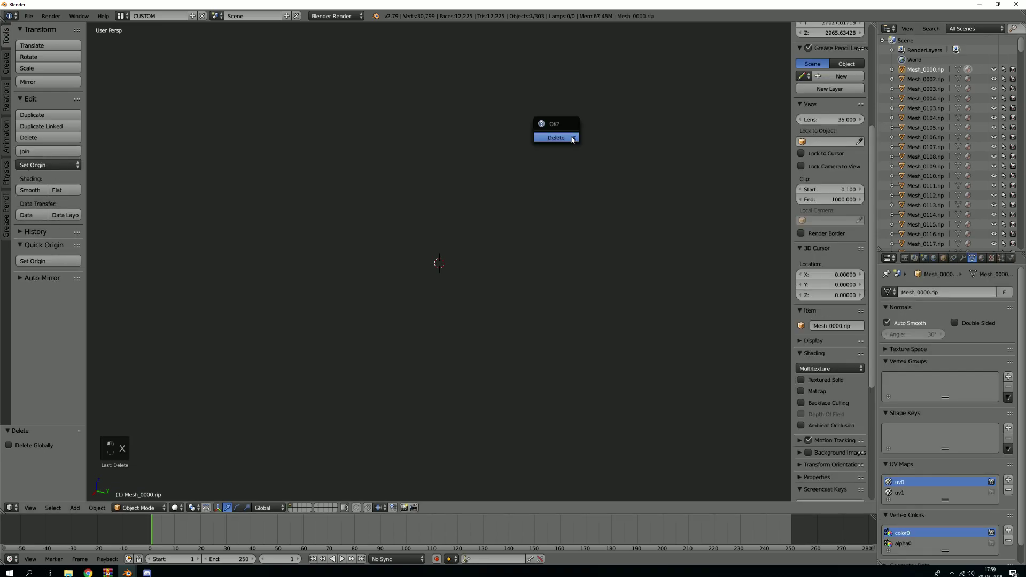
pyautogui.click(562, 138)
pyautogui.hotkey('shift', 'c')
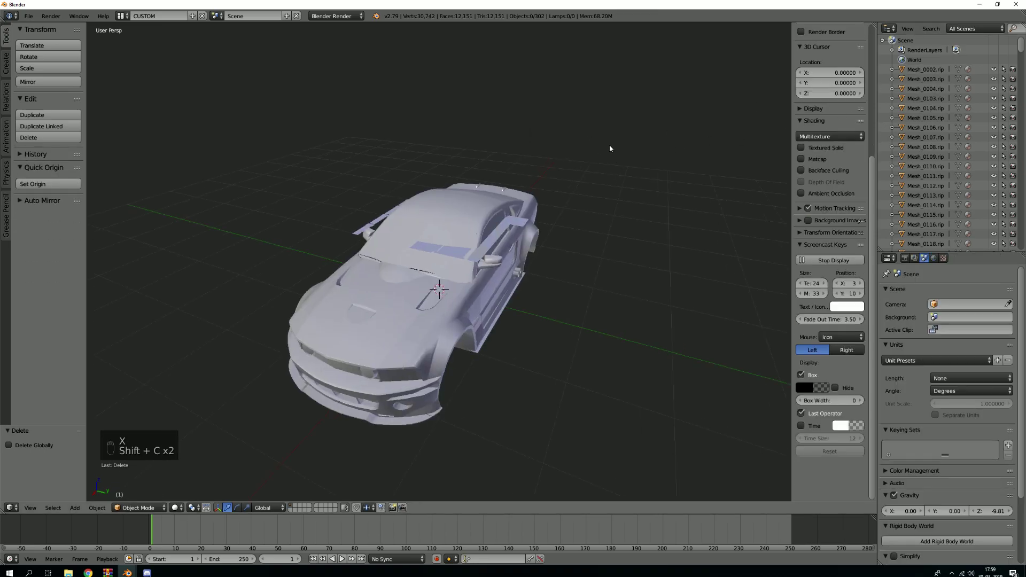
pyautogui.hotkey('shift', 'c')
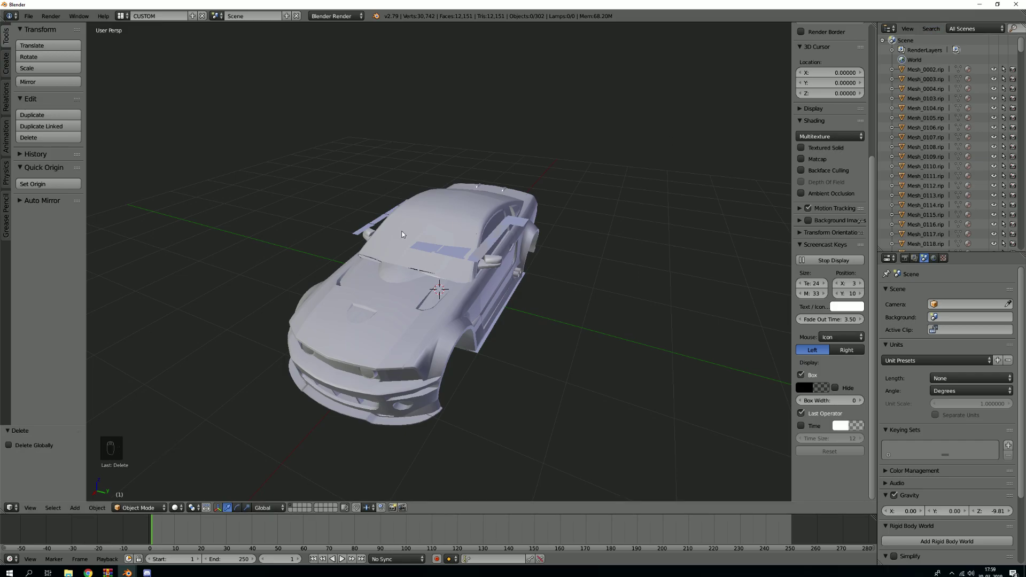
# Box-select and delete the two stray flat meshes floating above the car body
pyautogui.moveTo(491, 223); pyautogui.dragTo(618, 207, button='middle')
pyautogui.scroll(6, 478, 187)
pyautogui.press('b')
pyautogui.moveTo(492, 122); pyautogui.dragTo(630, 171)
pyautogui.press('x')
pyautogui.click(630, 179)
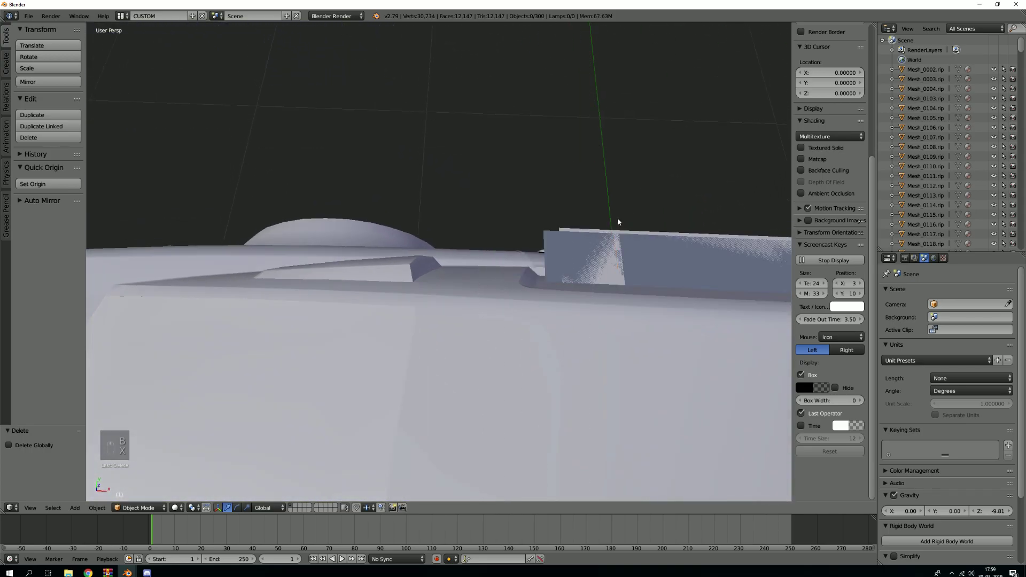
# Delete the nearest stray strips in the row floating along the side of the roof
pyautogui.moveTo(618, 222); pyautogui.dragTo(529, 204, button='middle')
pyautogui.scroll(-6, 542, 251)
pyautogui.moveTo(578, 277); pyautogui.dragTo(503, 109, button='middle')
pyautogui.scroll(5, 478, 155)
pyautogui.moveTo(479, 155); pyautogui.dragTo(513, 160, button='middle')
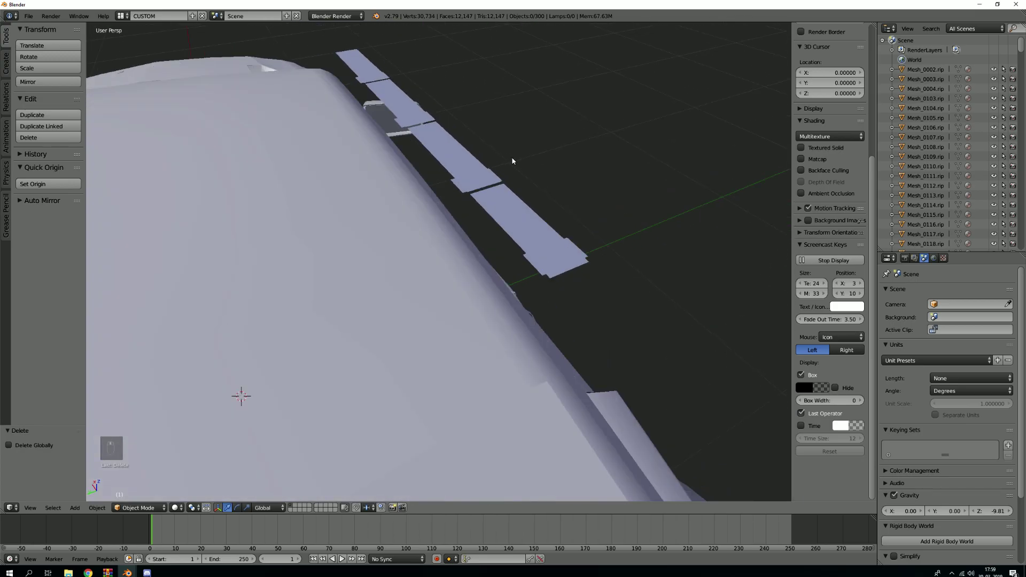
pyautogui.press('b')
pyautogui.moveTo(638, 268); pyautogui.dragTo(430, 202)
pyautogui.press('x')
pyautogui.click(522, 155)
pyautogui.press('b')
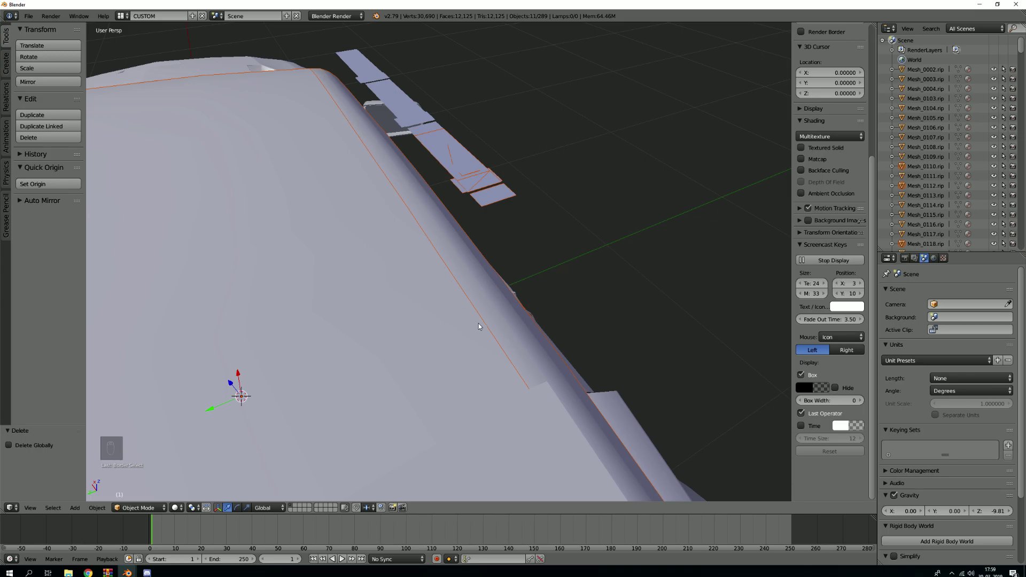
pyautogui.press('g')
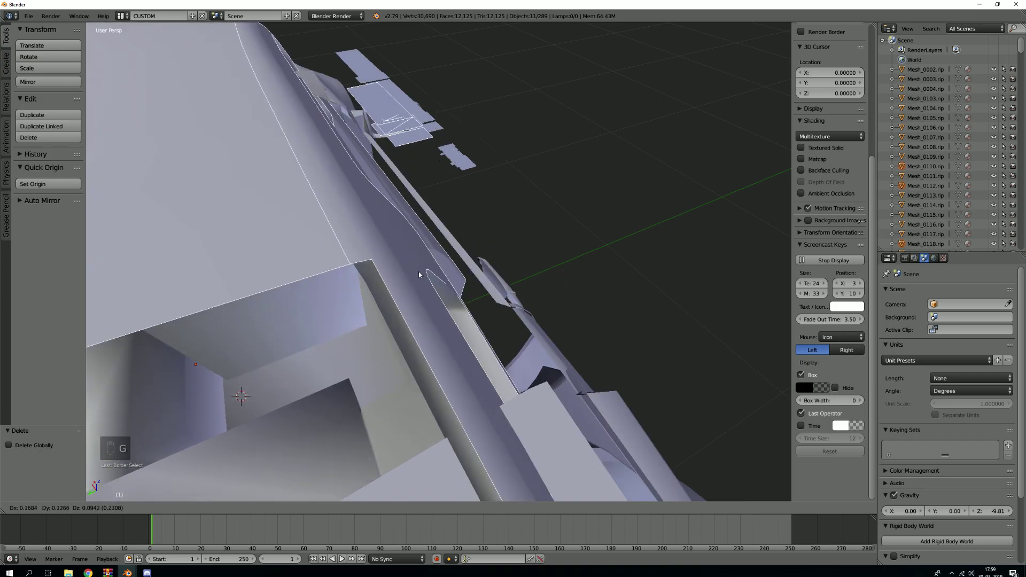
pyautogui.rightClick(419, 274)
pyautogui.press('a')
# Box-select only the floating strips clear of the body beside the roof edge and delete them in two passes
pyautogui.press('b')
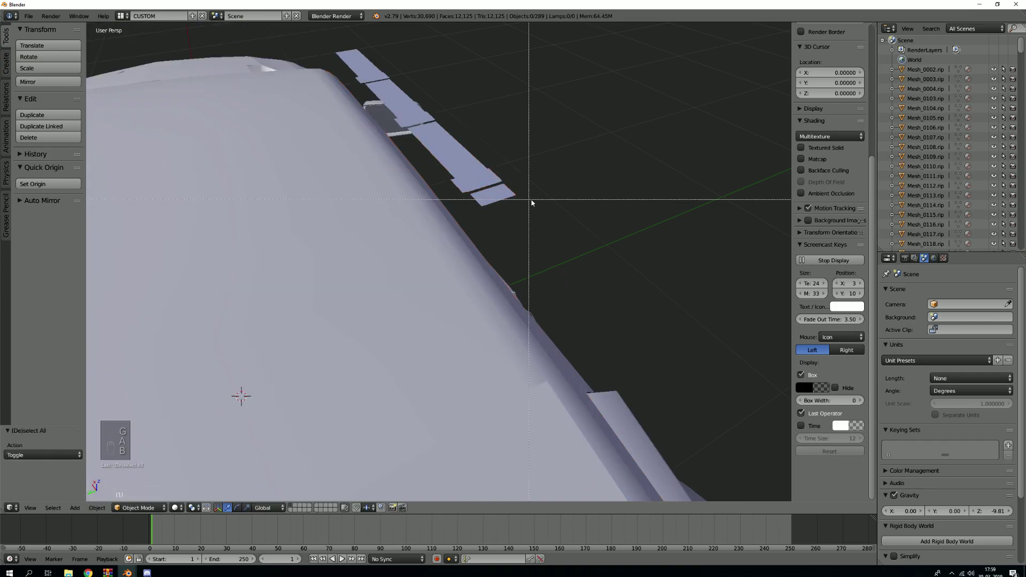
pyautogui.moveTo(543, 206); pyautogui.dragTo(459, 149)
pyautogui.press('x')
pyautogui.click(461, 150)
pyautogui.moveTo(454, 224); pyautogui.dragTo(476, 248, button='middle')
pyautogui.press('b')
pyautogui.moveTo(389, 206); pyautogui.dragTo(486, 262)
pyautogui.press('x')
pyautogui.click(483, 267)
# Delete two further groups of stray flat meshes floating beside the car
pyautogui.moveTo(483, 270); pyautogui.dragTo(432, 231, button='middle')
pyautogui.press('b')
pyautogui.moveTo(142, 257); pyautogui.dragTo(229, 337)
pyautogui.press('x')
pyautogui.click(227, 333)
pyautogui.press('b')
pyautogui.moveTo(202, 266); pyautogui.dragTo(265, 314)
pyautogui.press('x')
pyautogui.click(268, 315)
# Box-select and delete the next group of floating strips close to the car's side
pyautogui.scroll(2, 275, 299)
pyautogui.moveTo(274, 291); pyautogui.dragTo(341, 236, button='middle')
pyautogui.press('b')
pyautogui.moveTo(233, 231); pyautogui.dragTo(351, 300)
pyautogui.press('x')
pyautogui.click(351, 299)
# Delete the stray strips sticking out beside the windshield pillar above the side mirror, in two passes
pyautogui.moveTo(351, 299)
pyautogui.mouseDown(button='middle')
pyautogui.moveTo(328, 312)
pyautogui.moveTo(369, 322)
pyautogui.moveTo(382, 312)
pyautogui.moveTo(369, 307)
pyautogui.mouseUp(button='middle')
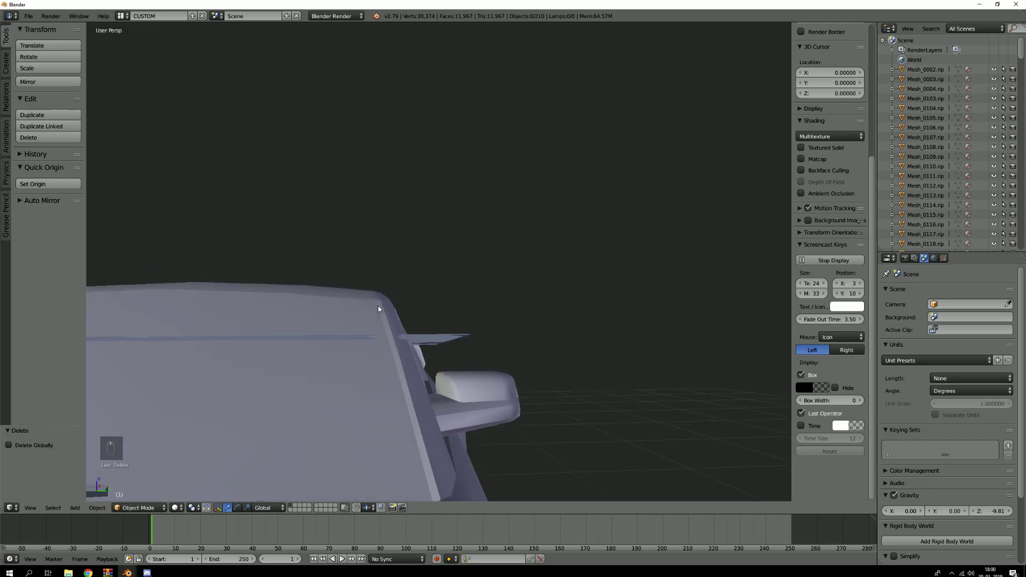
pyautogui.press('b')
pyautogui.moveTo(449, 309); pyautogui.dragTo(462, 344)
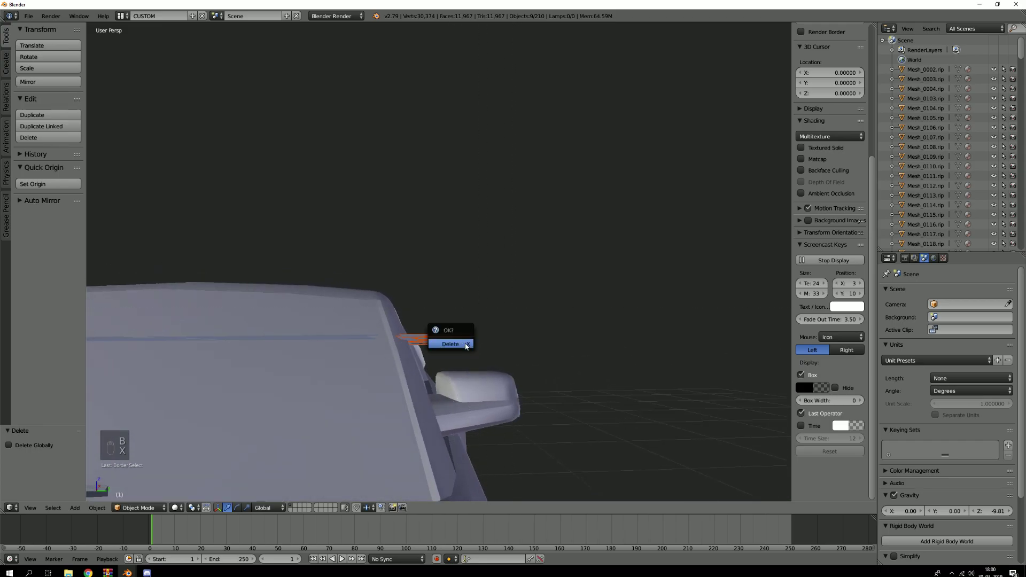
pyautogui.scroll(2, 438, 337)
pyautogui.press('b')
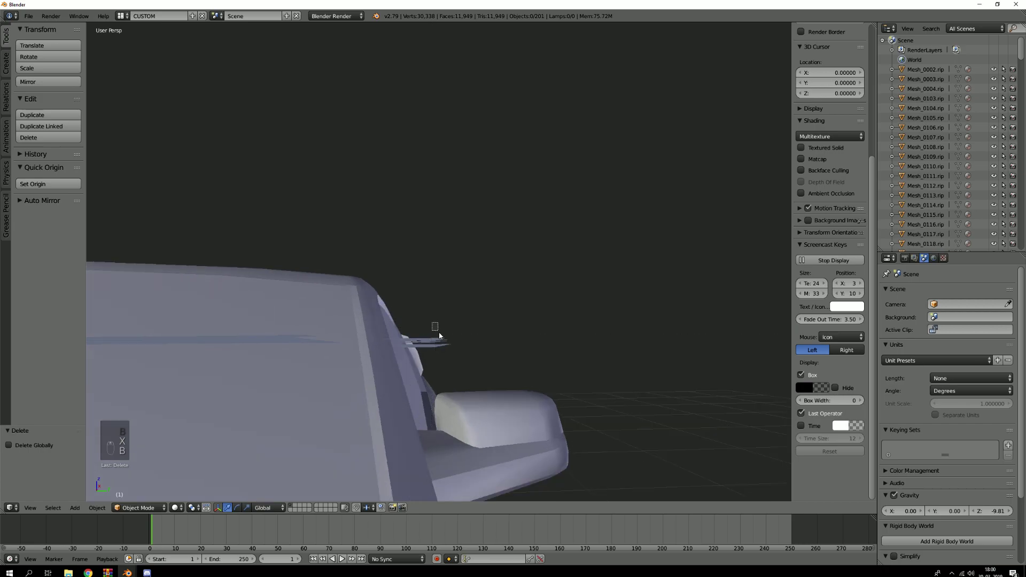
pyautogui.press('x')
pyautogui.click(474, 344)
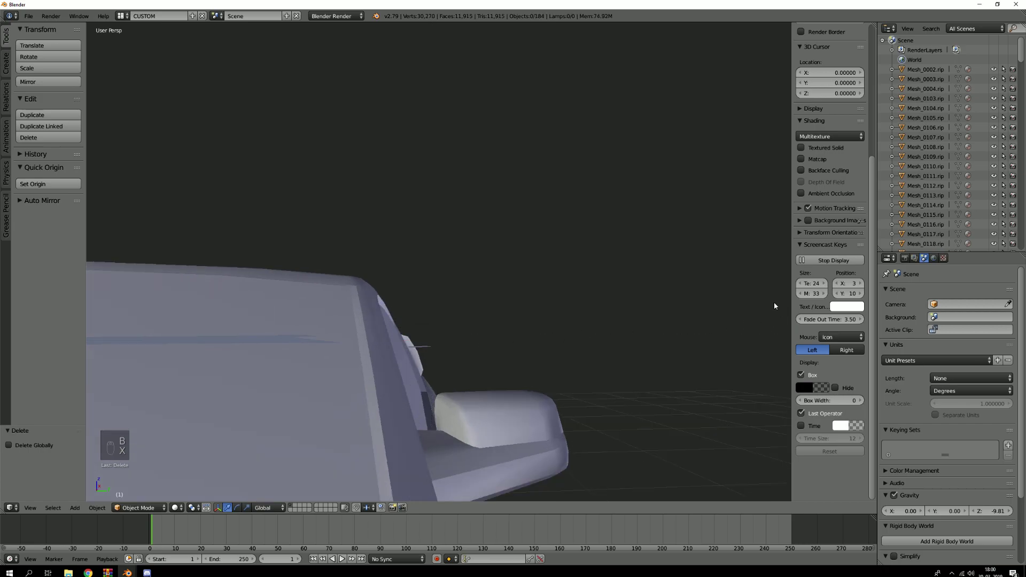
# Collapse the 3D Cursor settings in the 3D view's properties
pyautogui.scroll(4, 828, 254)
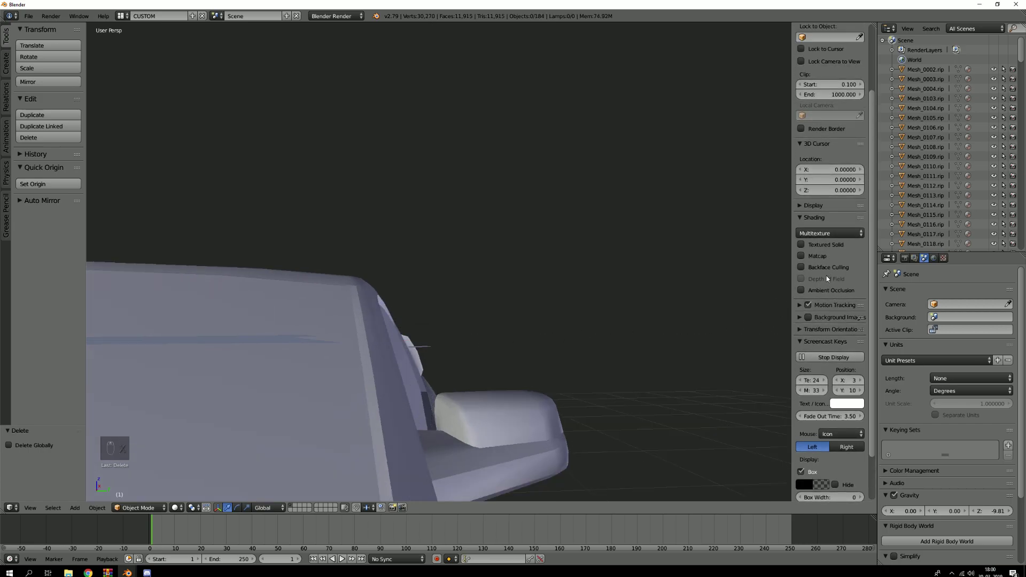
pyautogui.click(799, 206)
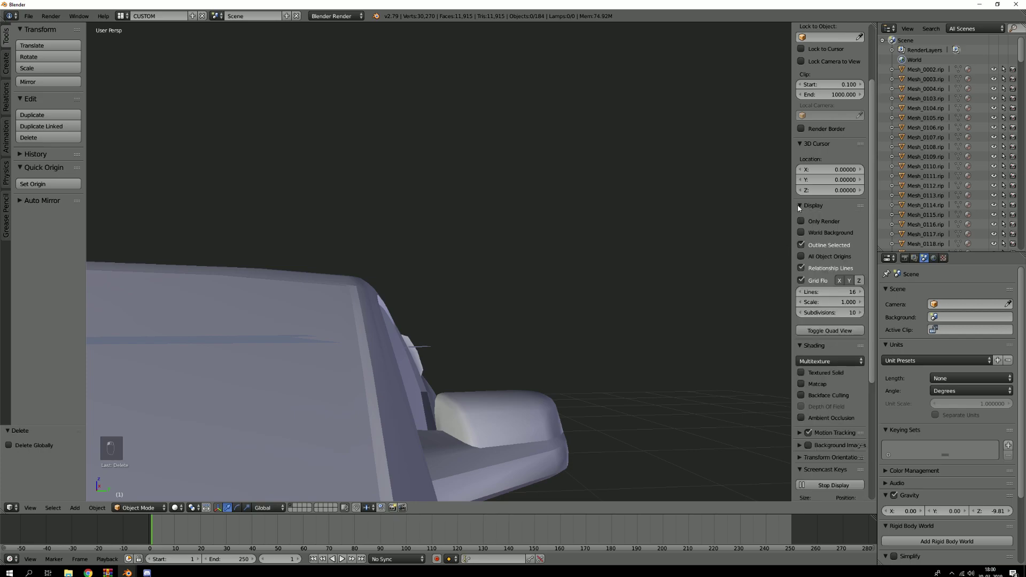
pyautogui.click(799, 206)
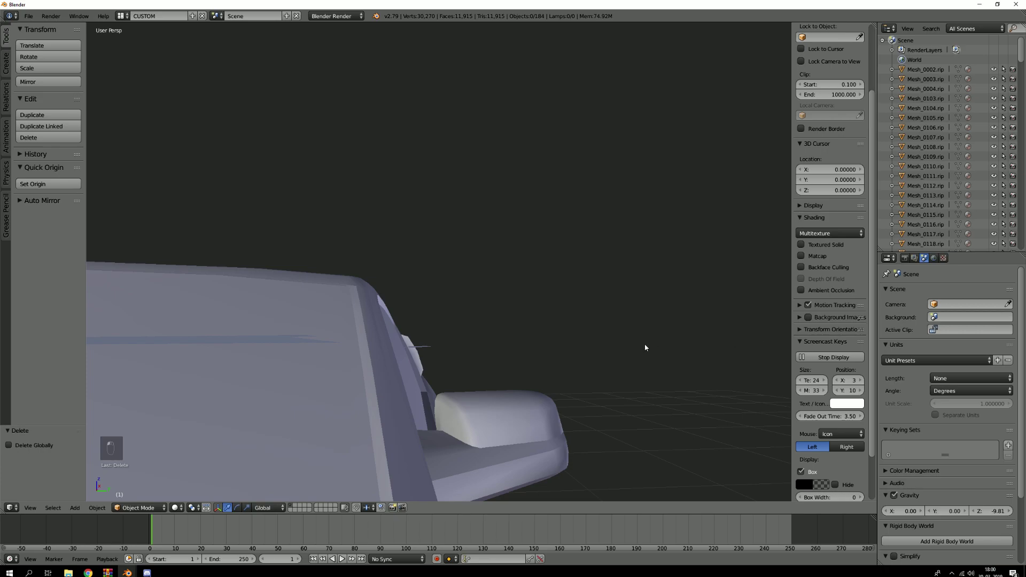
pyautogui.scroll(4, 836, 330)
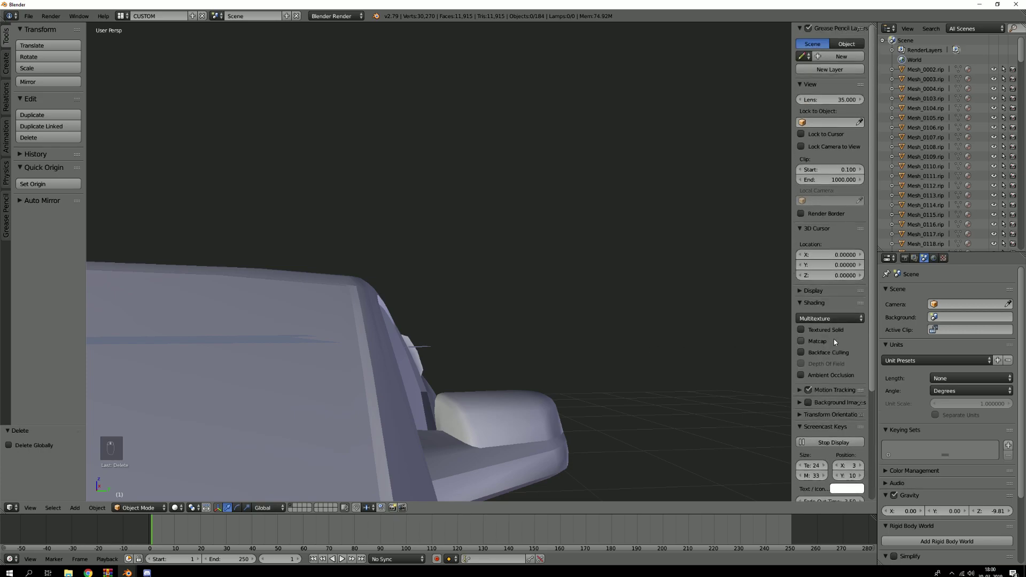
pyautogui.click(800, 228)
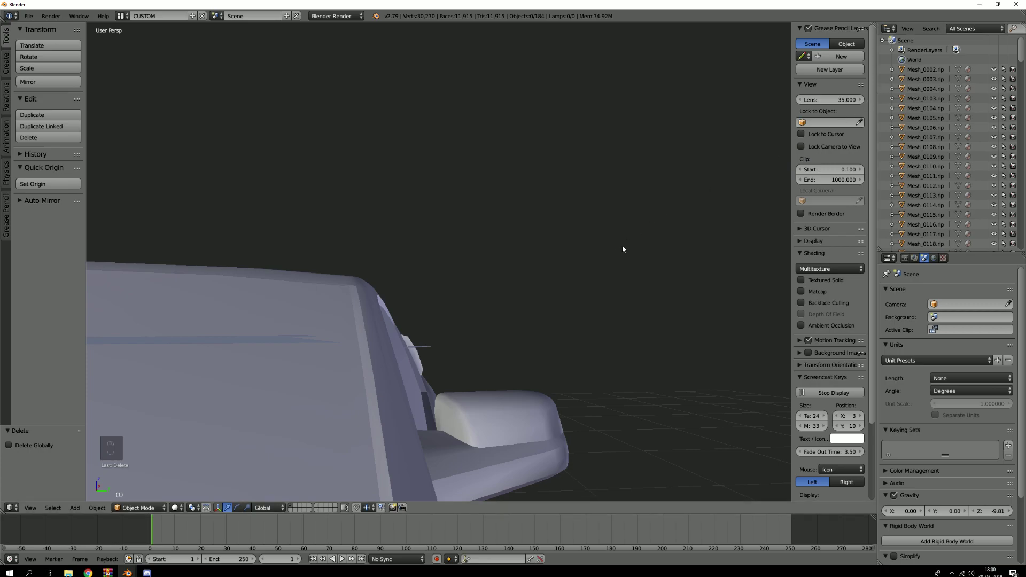
# Select the fender mesh Mesh_0105.rip, inspect its geometry in Edit Mode, and return to Object Mode
pyautogui.moveTo(623, 247); pyautogui.dragTo(545, 249, button='middle')
pyautogui.scroll(-12, 510, 238)
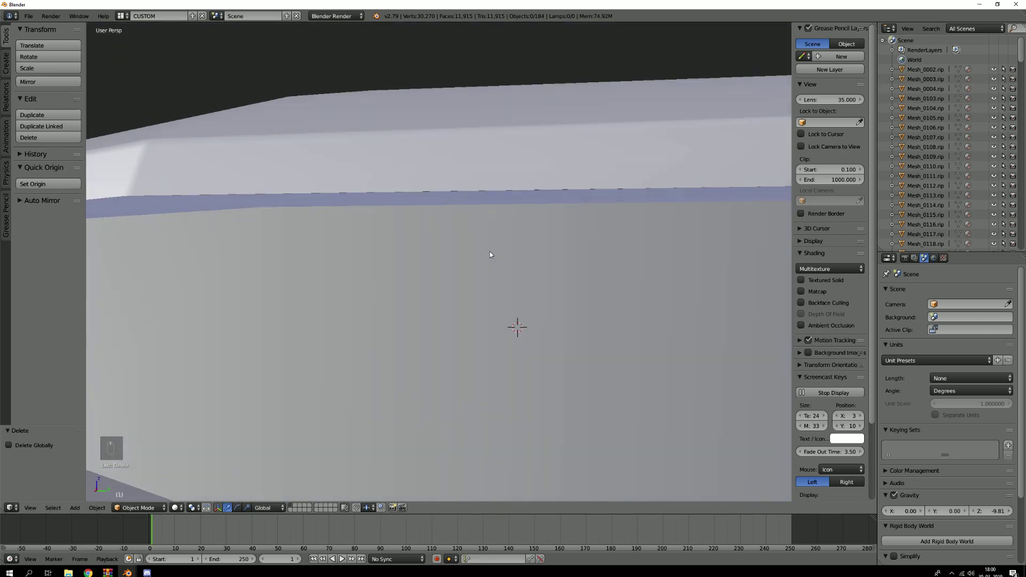
pyautogui.scroll(-2, 531, 246)
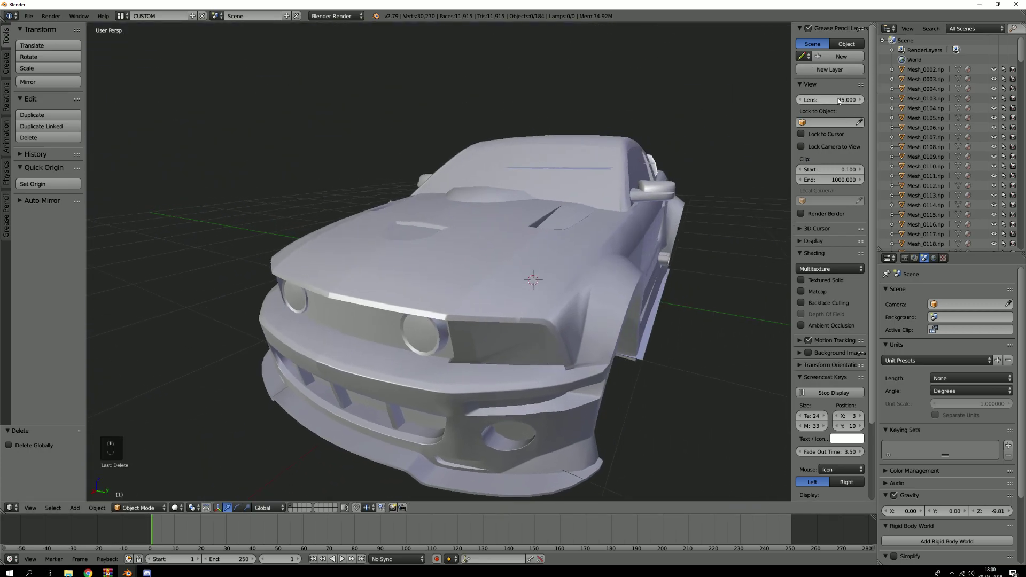
pyautogui.scroll(8, 540, 323)
pyautogui.rightClick(580, 302)
pyautogui.press('Tab')
pyautogui.press('Tab')
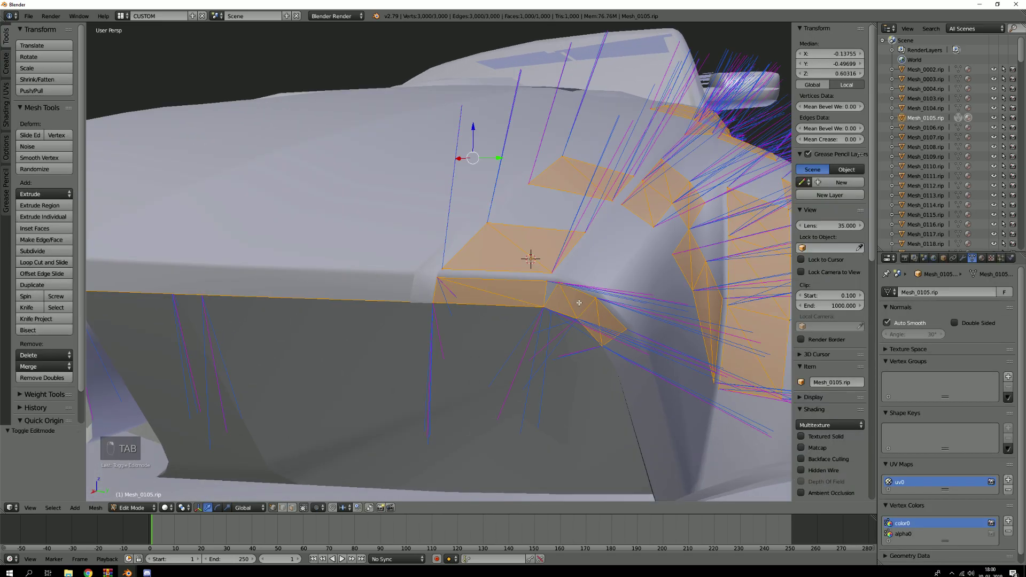
# Set the viewport lens to 123.2 and view the headlight opening up close
pyautogui.scroll(-10, 542, 157)
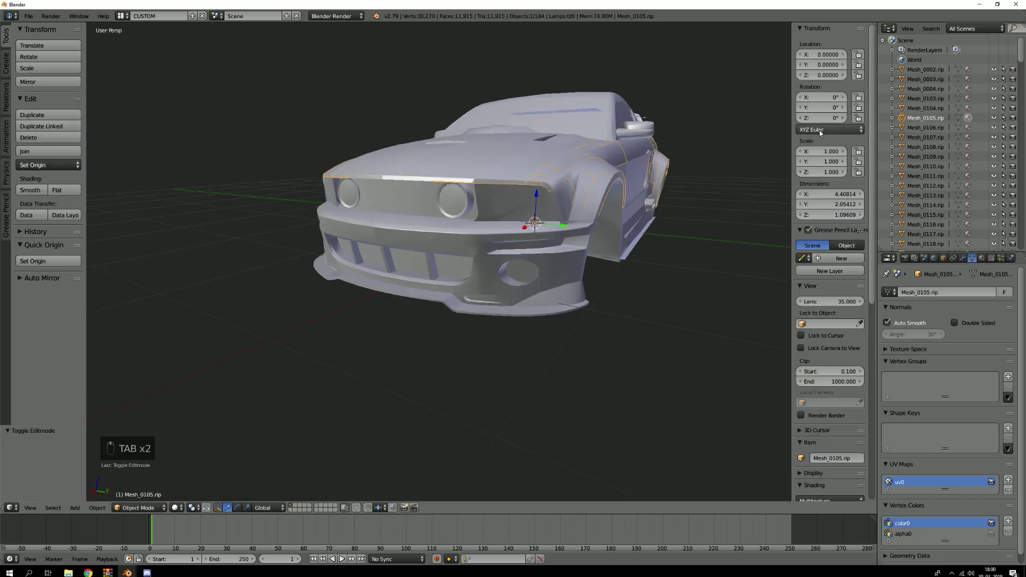
pyautogui.moveTo(828, 302); pyautogui.dragTo(912, 301)
pyautogui.keyDown('shift'); pyautogui.moveTo(546, 107); pyautogui.dragTo(354, 277, button='middle'); pyautogui.keyUp('shift')
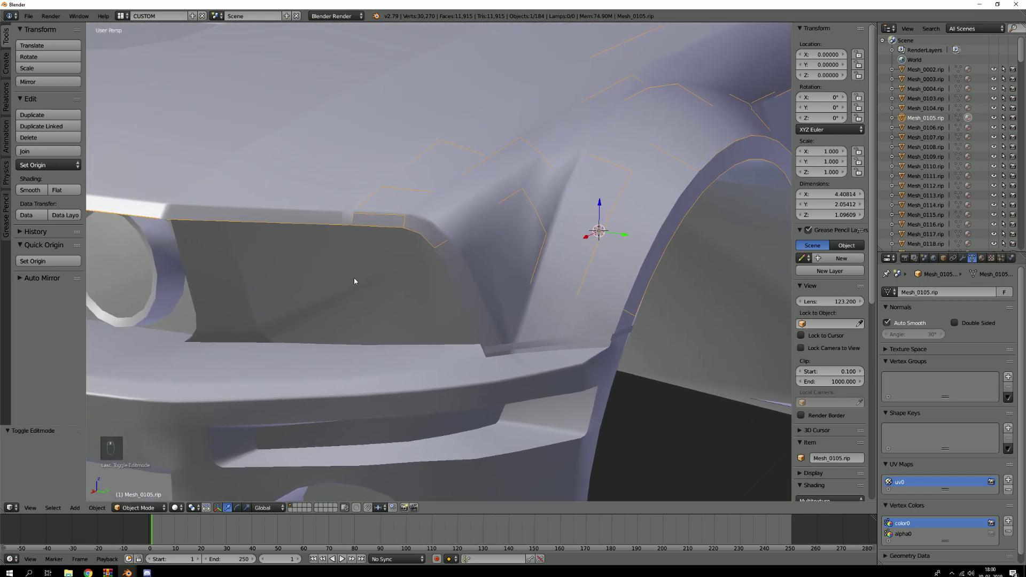
pyautogui.scroll(3, 400, 246)
pyautogui.scroll(5, 456, 183)
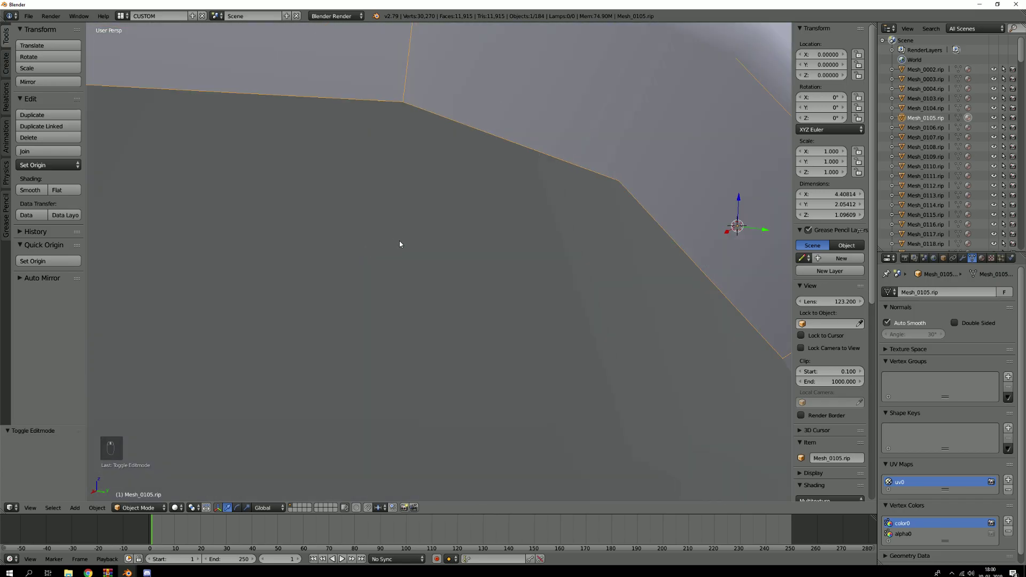
# Set the viewport lens to 35.2 and check the close-up view at the headlight edge
pyautogui.moveTo(823, 302); pyautogui.dragTo(761, 302)
pyautogui.scroll(1, 743, 279)
pyautogui.scroll(-12, 358, 251)
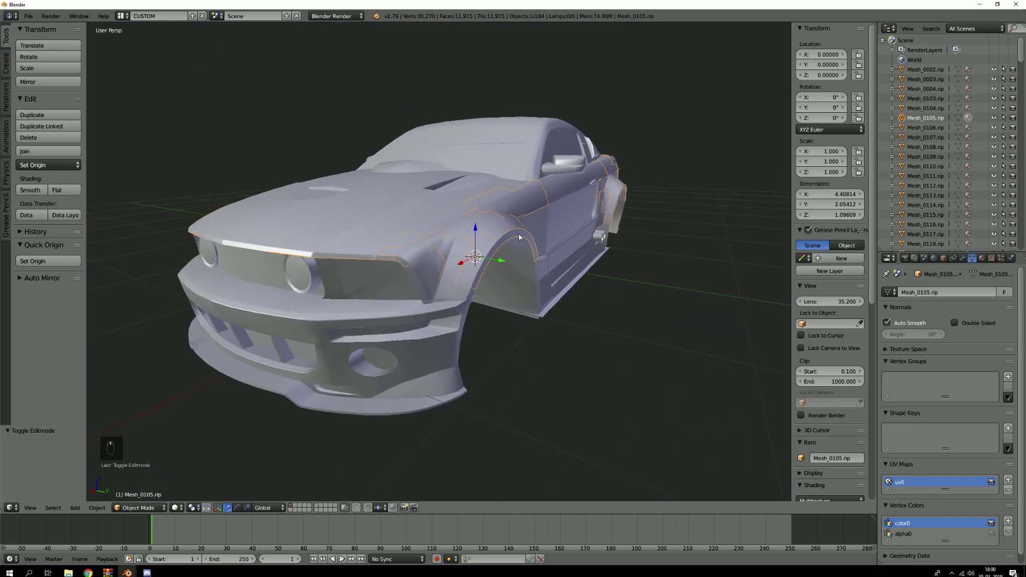
# Turn off the vertex and split normals display for the fender mesh Mesh_0105.rip in Edit Mode, and return to Object Mode
pyautogui.moveTo(519, 238); pyautogui.dragTo(505, 185, button='middle')
pyautogui.press('Tab')
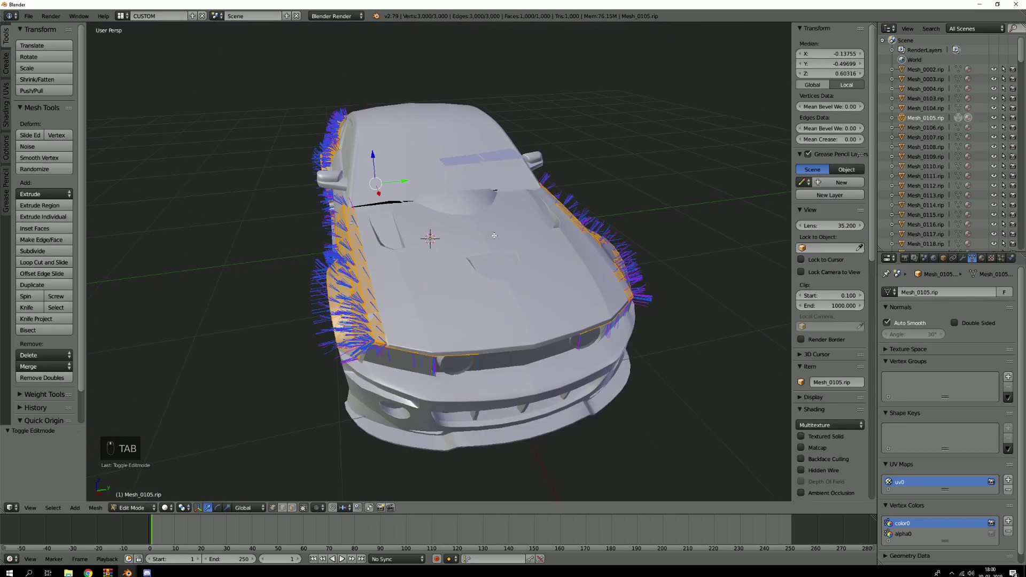
pyautogui.moveTo(481, 236); pyautogui.dragTo(333, 262, button='middle')
pyautogui.scroll(3, 333, 262)
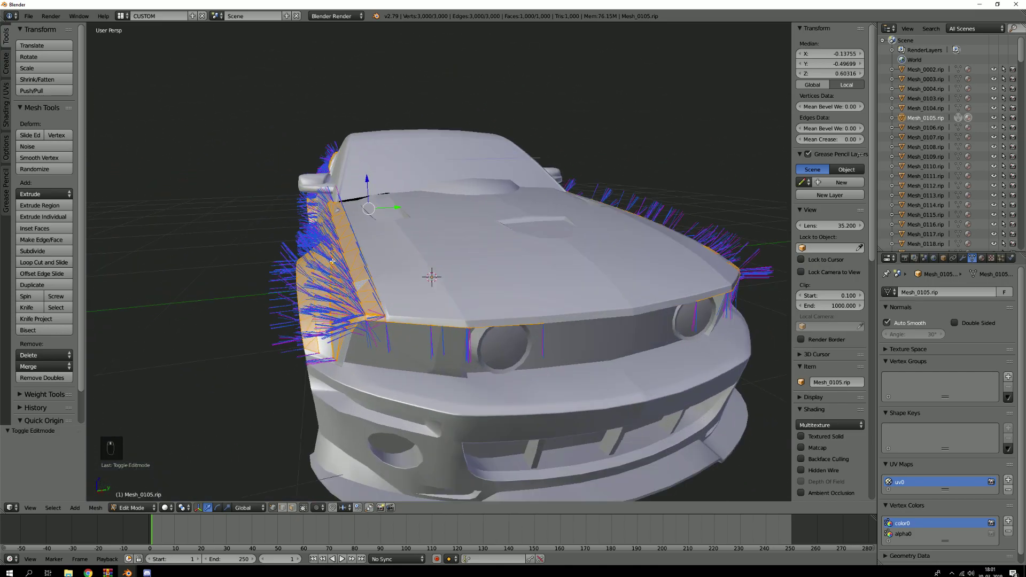
pyautogui.scroll(-10, 843, 283)
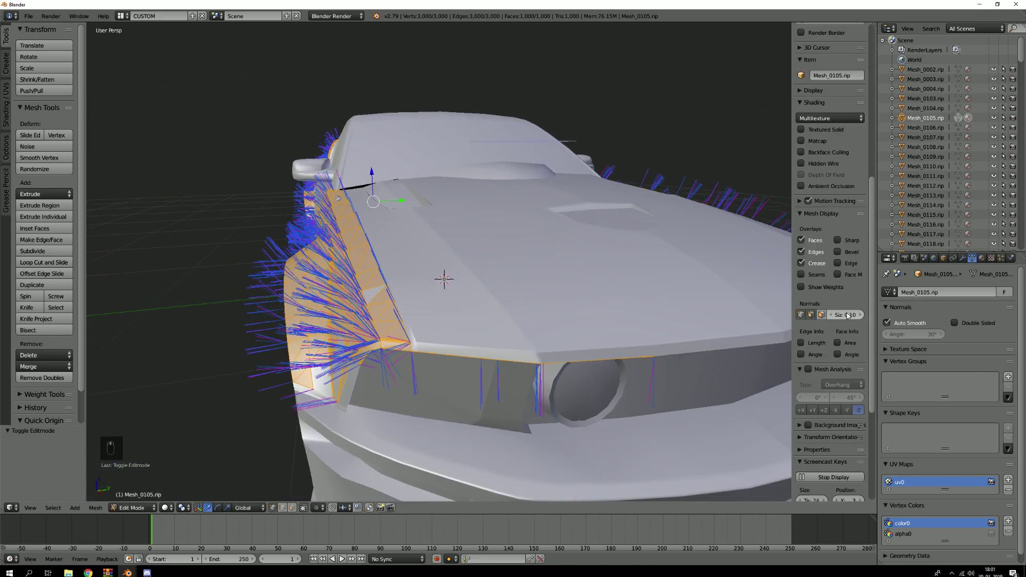
pyautogui.moveTo(406, 295); pyautogui.dragTo(360, 269, button='middle')
pyautogui.scroll(-2, 383, 278)
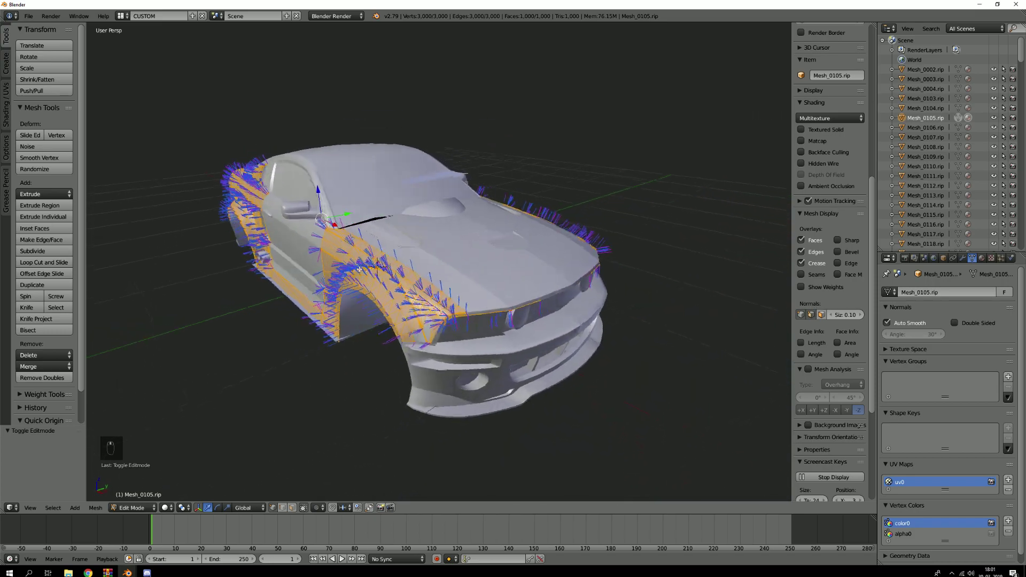
pyautogui.scroll(6, 359, 269)
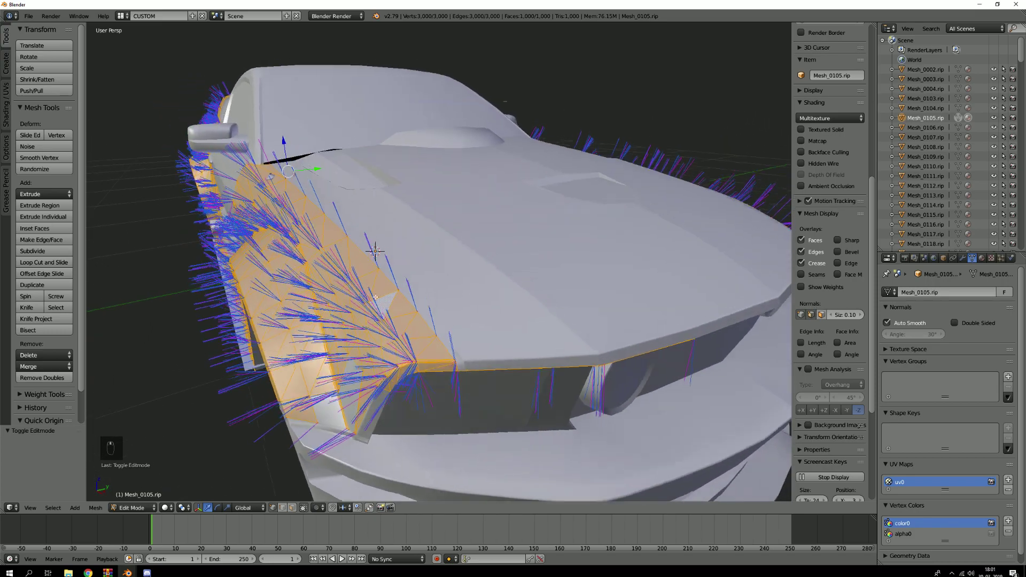
pyautogui.moveTo(375, 297); pyautogui.dragTo(384, 303, button='middle')
pyautogui.click(811, 315)
pyautogui.click(800, 315)
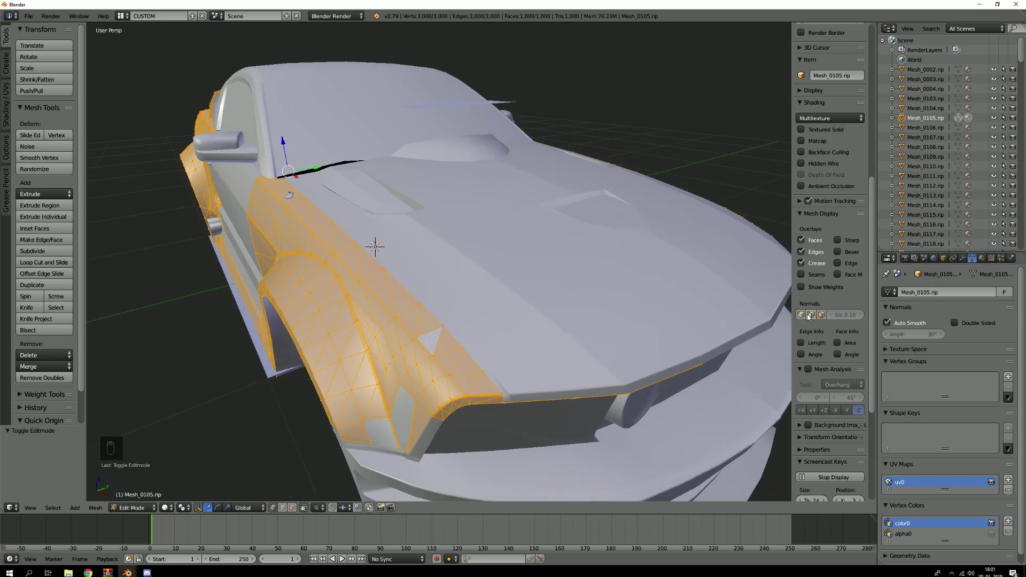
pyautogui.scroll(-1, 542, 336)
pyautogui.moveTo(542, 336); pyautogui.dragTo(555, 330, button='middle')
pyautogui.press('Tab')
# Turn off the normals display for the hood mesh Mesh_0144.rip in Edit Mode, and return to Object Mode
pyautogui.rightClick(555, 321)
pyautogui.press('Tab')
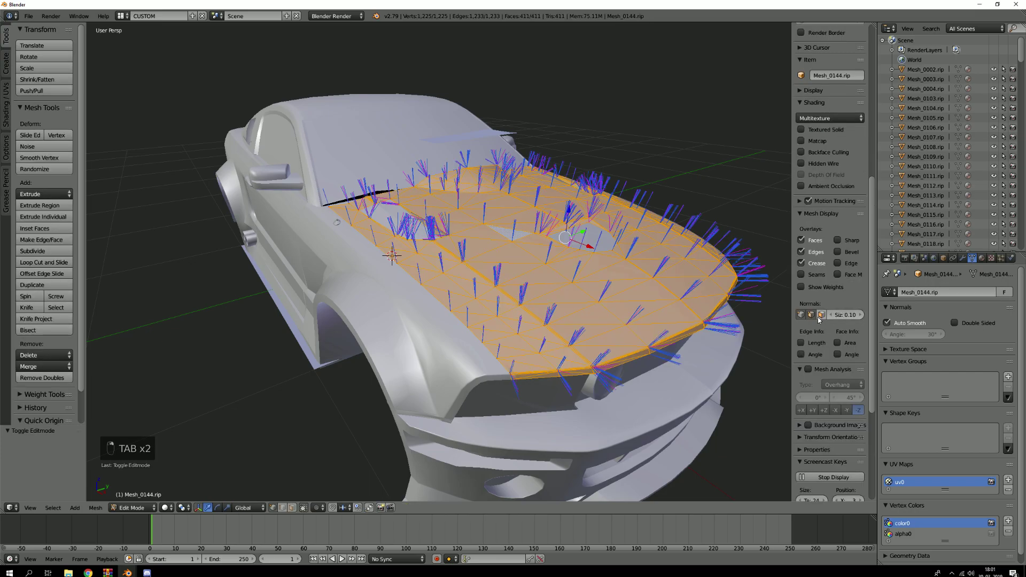
pyautogui.click(800, 315)
pyautogui.press('Tab')
# Look through the Outliner's mesh list and recheck the rear fender part of Mesh_0105.rip in Edit Mode
pyautogui.moveTo(614, 299); pyautogui.dragTo(734, 282, button='middle')
pyautogui.scroll(-20, 956, 160)
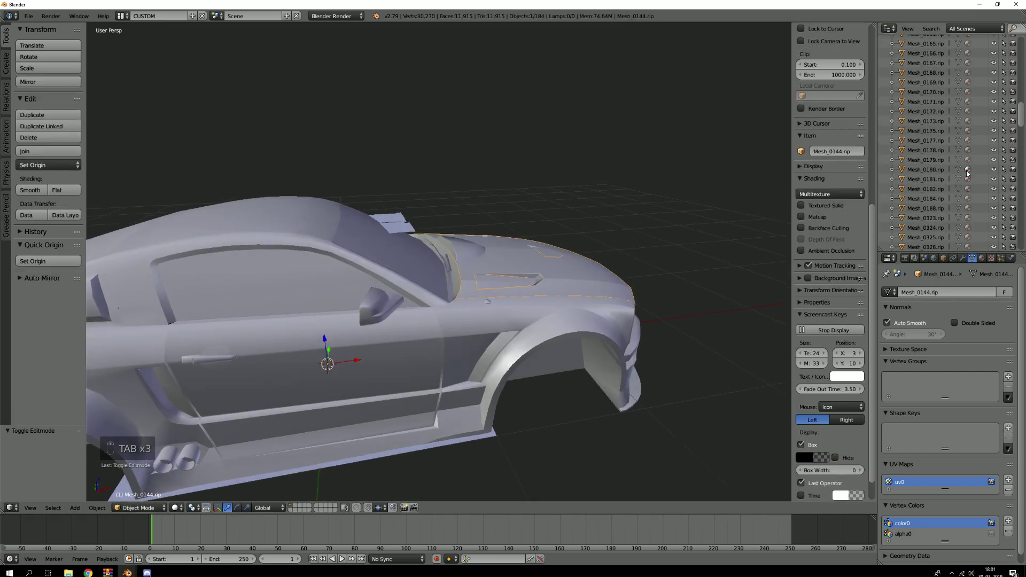
pyautogui.scroll(-8, 968, 187)
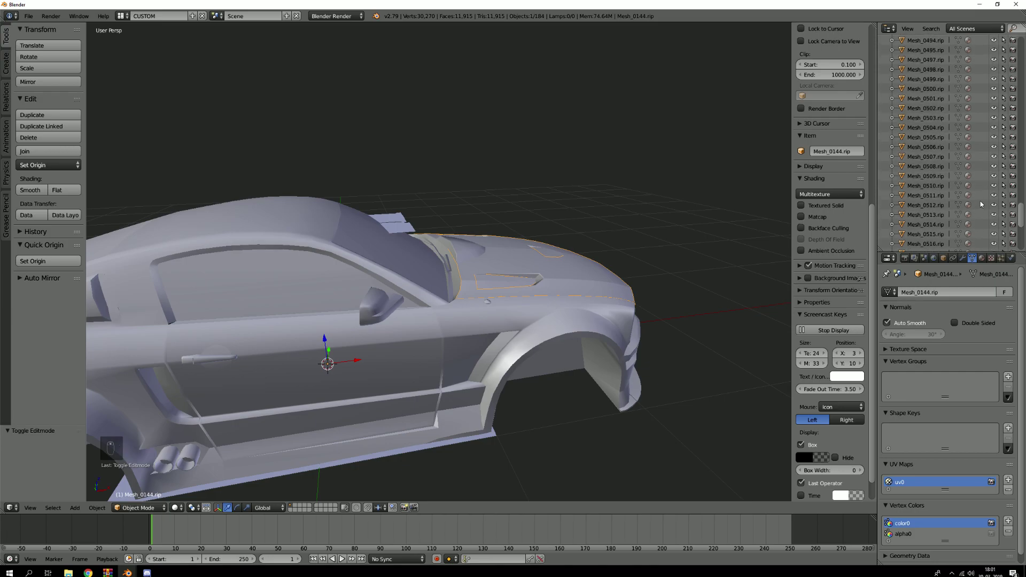
pyautogui.scroll(20, 1004, 227)
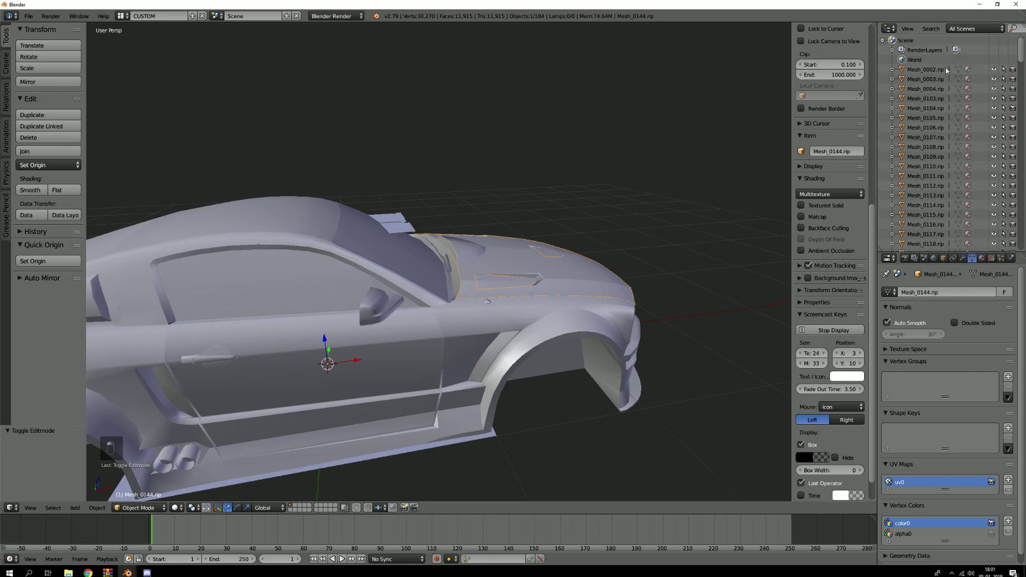
pyautogui.moveTo(438, 299); pyautogui.dragTo(508, 264, button='middle')
pyautogui.rightClick(508, 264)
pyautogui.scroll(5, 497, 257)
pyautogui.press('Tab')
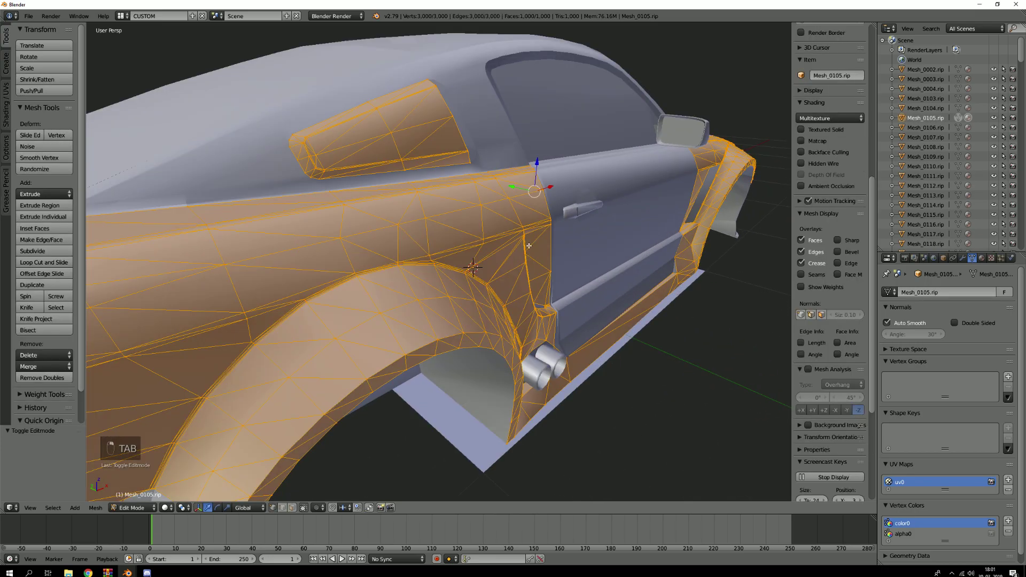
pyautogui.press('Tab')
# Turn off the normals display for the roof frame mesh Mesh_0110.rip in Edit Mode, and return to Object Mode
pyautogui.rightClick(254, 163)
pyautogui.press('Tab')
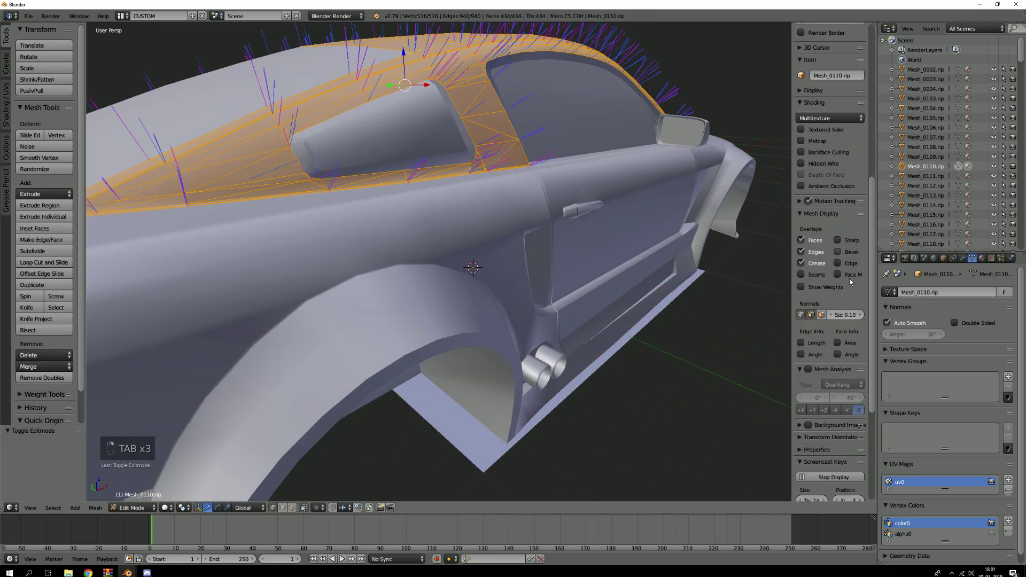
pyautogui.click(810, 315)
pyautogui.press('Tab')
pyautogui.scroll(-8, 586, 215)
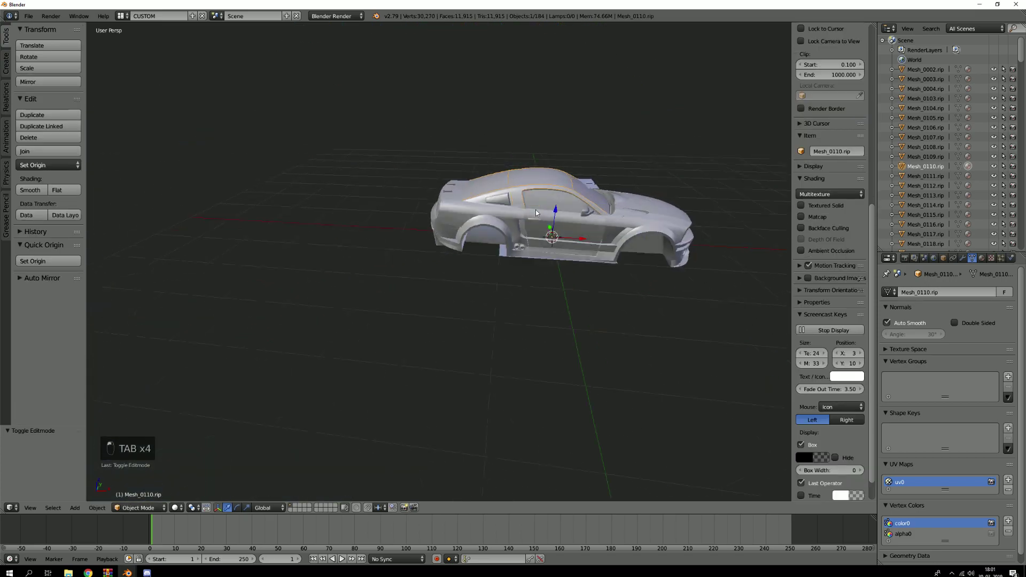
pyautogui.moveTo(535, 213); pyautogui.dragTo(440, 235, button='middle')
pyautogui.scroll(6, 347, 257)
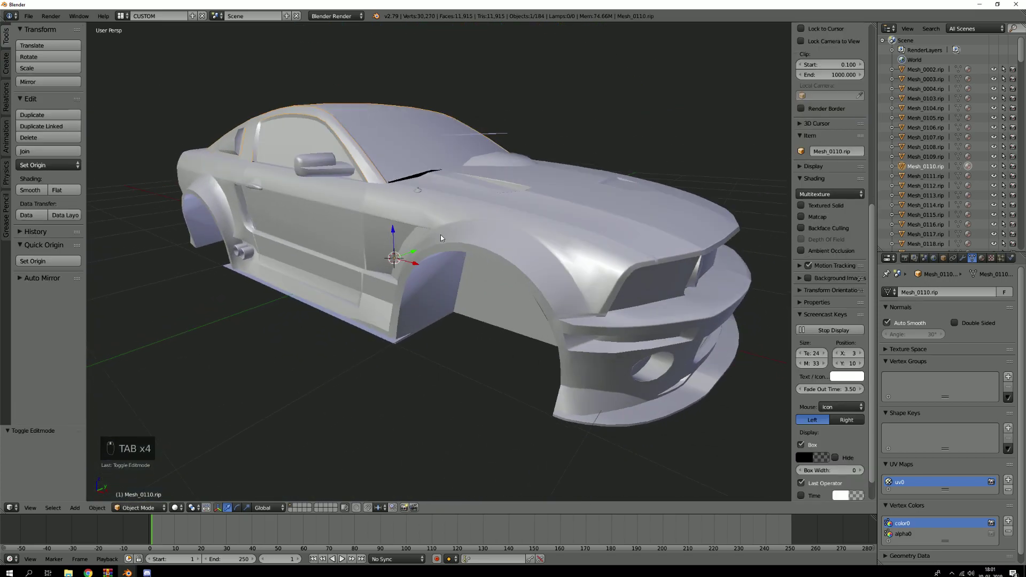
# Check which body panels belong to the fender mesh Mesh_0105.rip with cancelled trial moves seen from both sides of the car
pyautogui.rightClick(440, 237)
pyautogui.press('g')
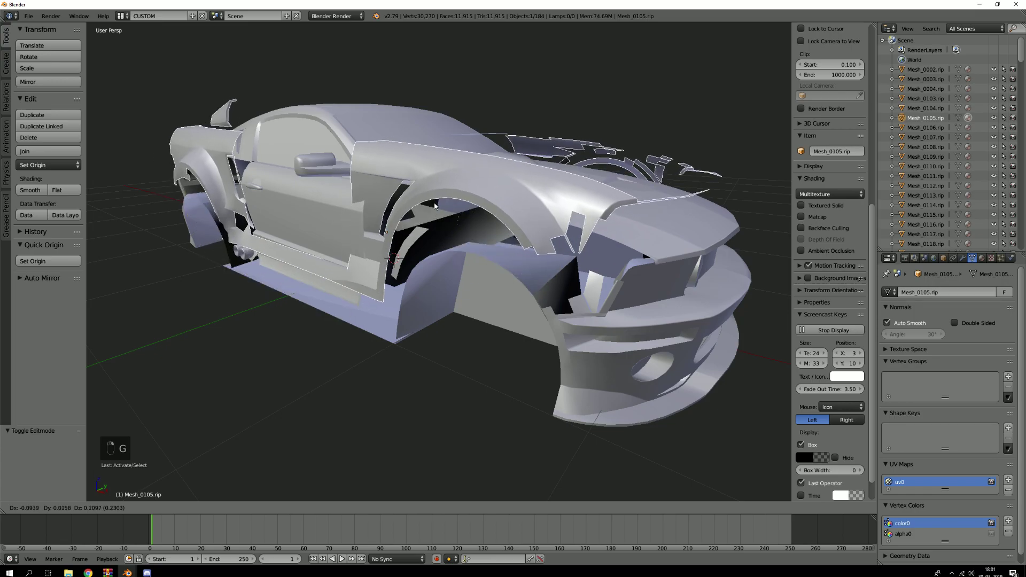
pyautogui.rightClick(434, 205)
pyautogui.moveTo(521, 212); pyautogui.dragTo(429, 189, button='middle')
pyautogui.press('g')
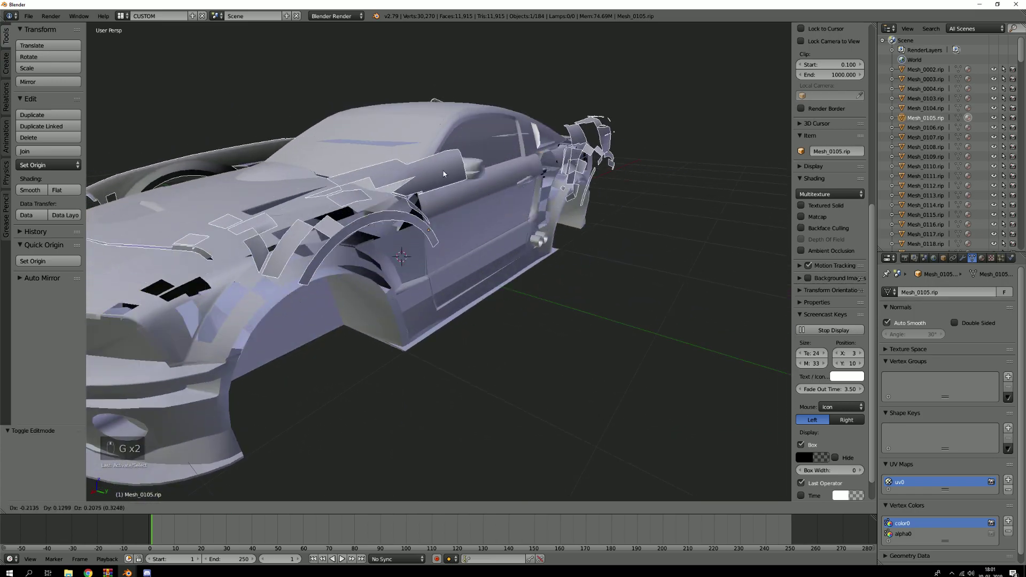
pyautogui.rightClick(443, 174)
pyautogui.moveTo(357, 247); pyautogui.dragTo(413, 227, button='middle')
# Select the thin panel-gap mesh Mesh_0178.rip, try moving it, cancel the move, and hide it
pyautogui.rightClick(367, 294)
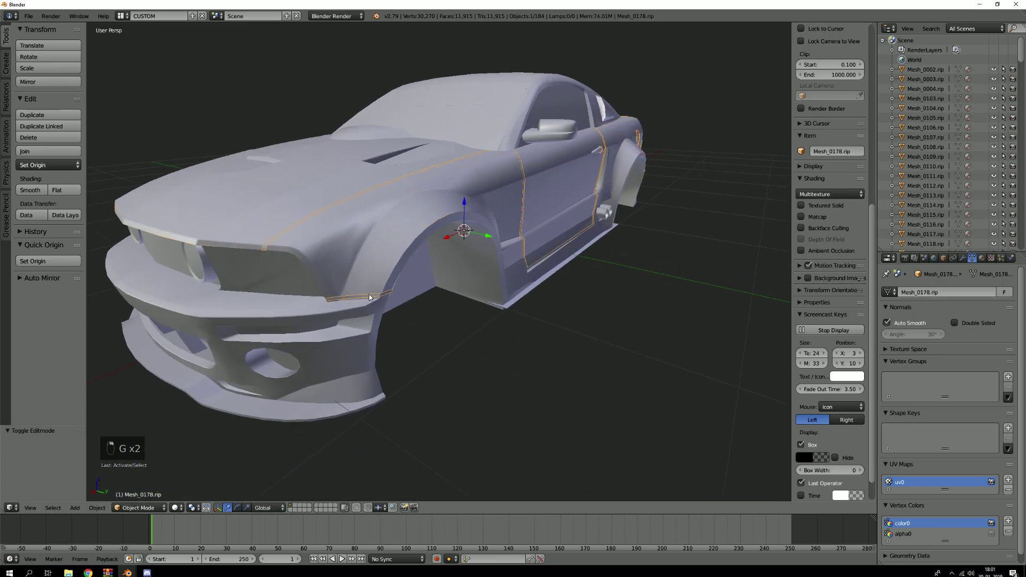
pyautogui.press('g')
pyautogui.rightClick(425, 251)
pyautogui.press('h')
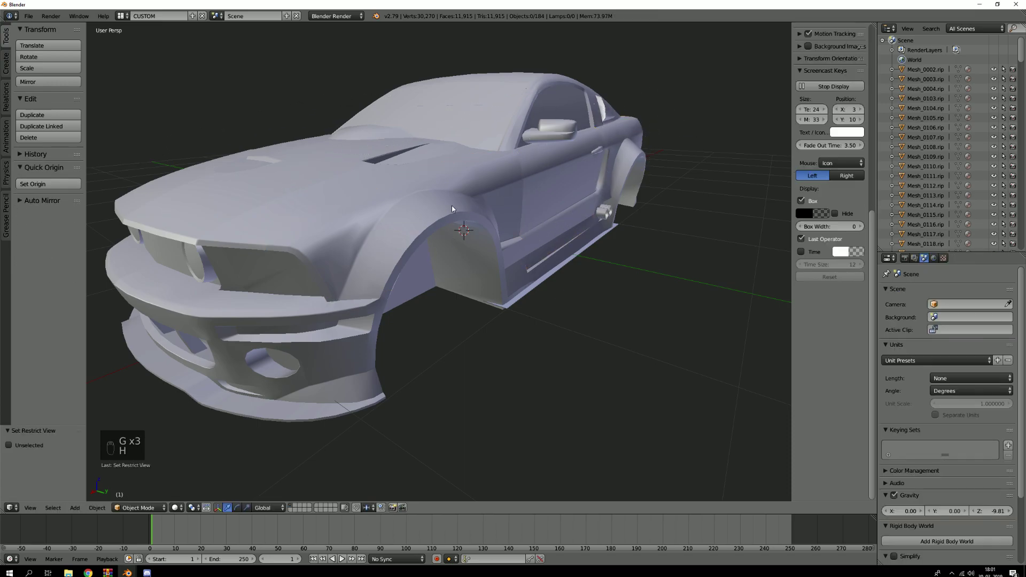
# Join the body mesh Mesh_0106.rip into the fender mesh Mesh_0105.rip, and check the result with a cancelled trial move
pyautogui.rightClick(451, 206)
pyautogui.press('g')
pyautogui.rightClick(476, 196)
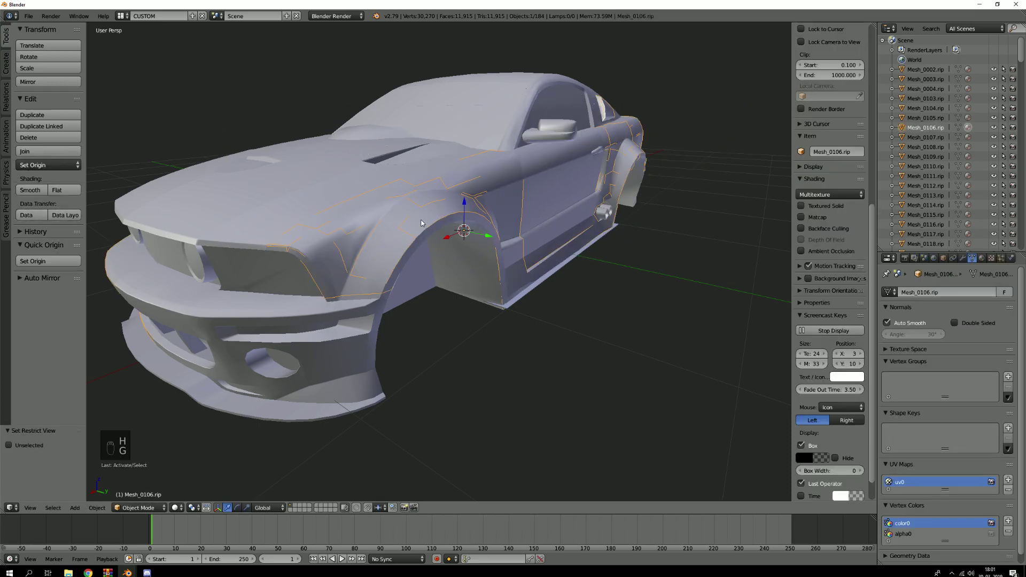
pyautogui.keyDown('shift'); pyautogui.rightClick(422, 219); pyautogui.keyUp('shift')
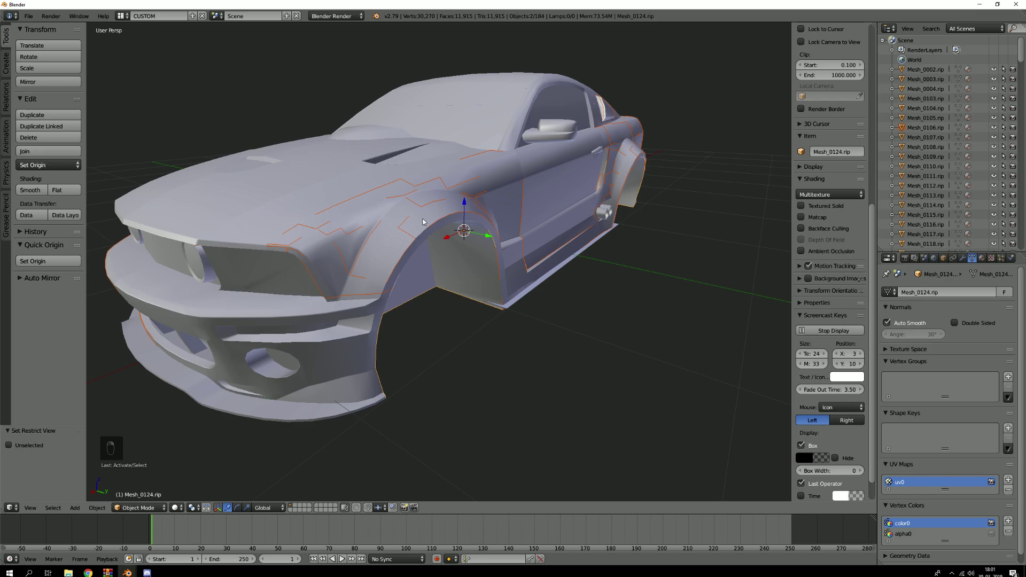
pyautogui.press('a')
pyautogui.rightClick(441, 220)
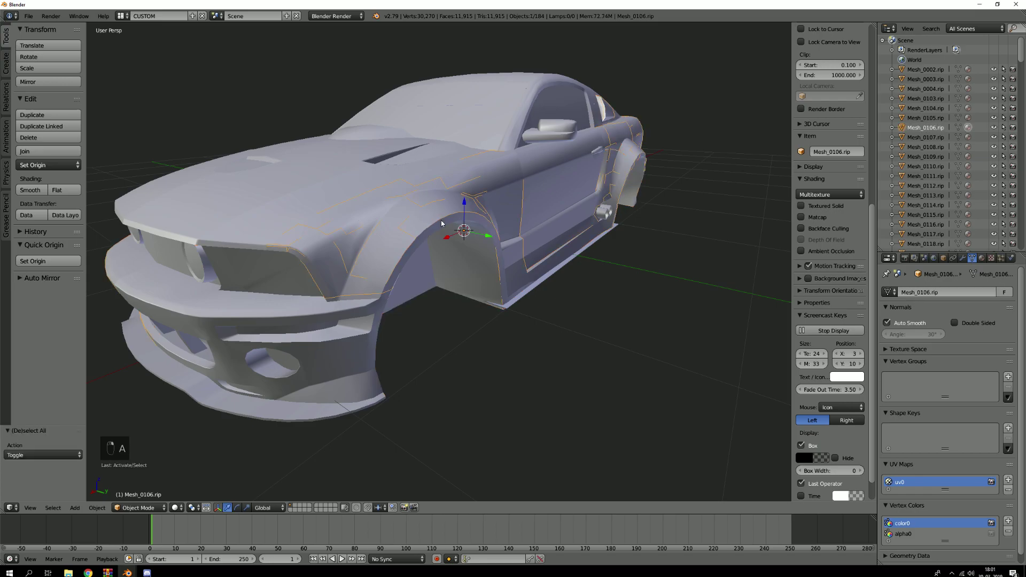
pyautogui.keyDown('shift'); pyautogui.rightClick(412, 226); pyautogui.keyUp('shift')
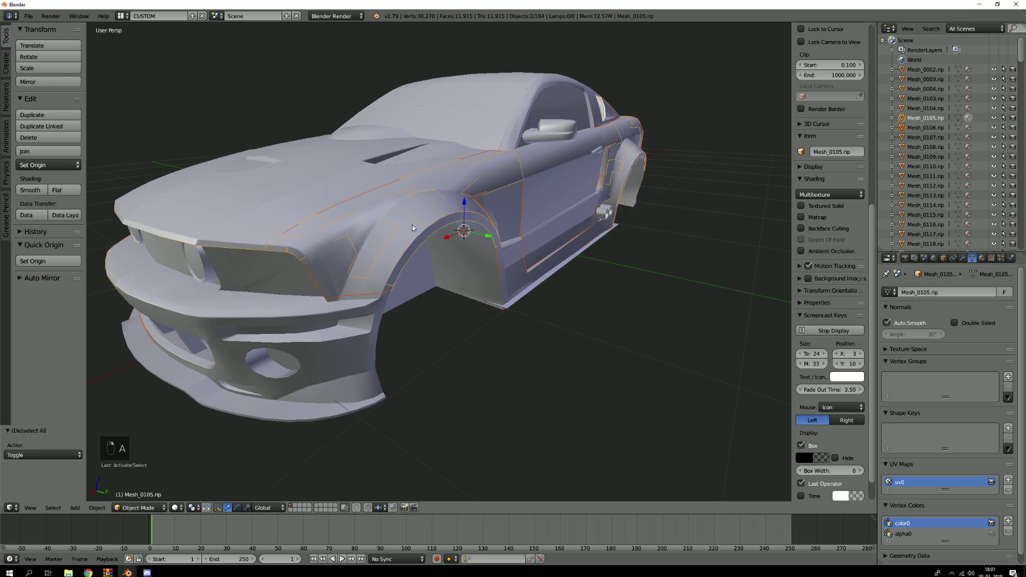
pyautogui.hotkey('ctrl', 'j')
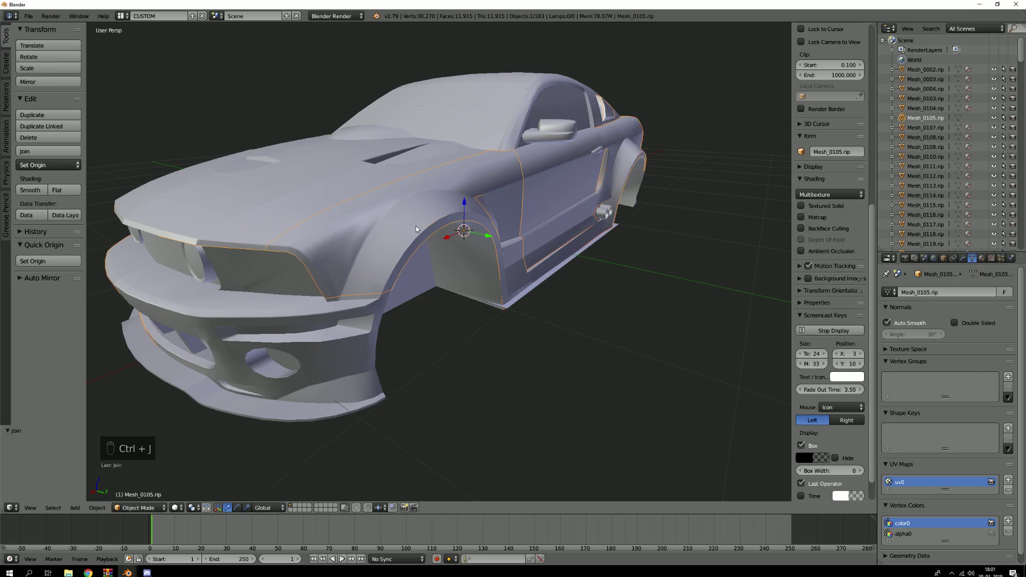
pyautogui.press('g')
pyautogui.rightClick(504, 204)
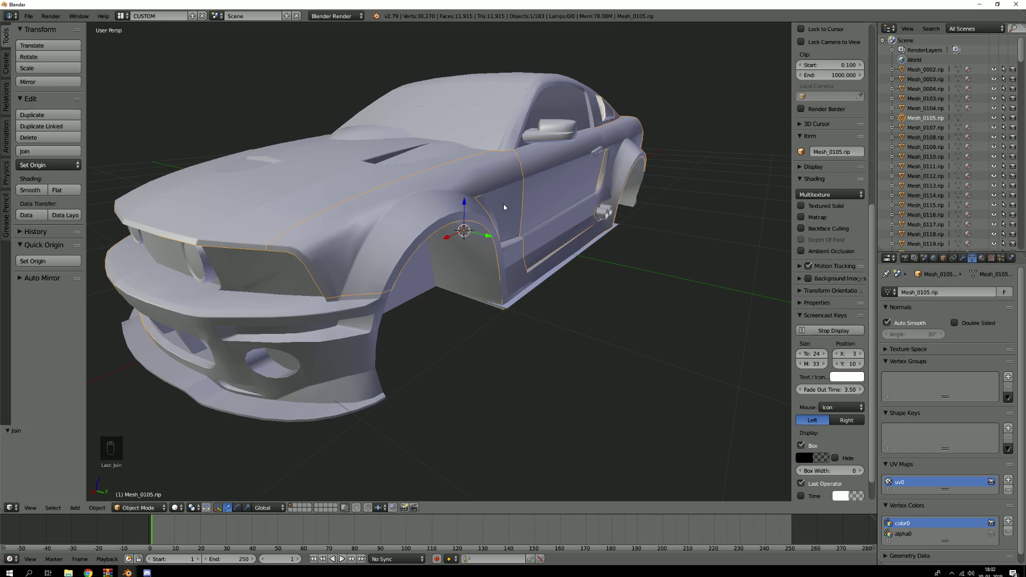
# Isolate the joined mesh Mesh_0105.rip in local view and examine its panels from the front, side and rear
pyautogui.press('KP_Divide')
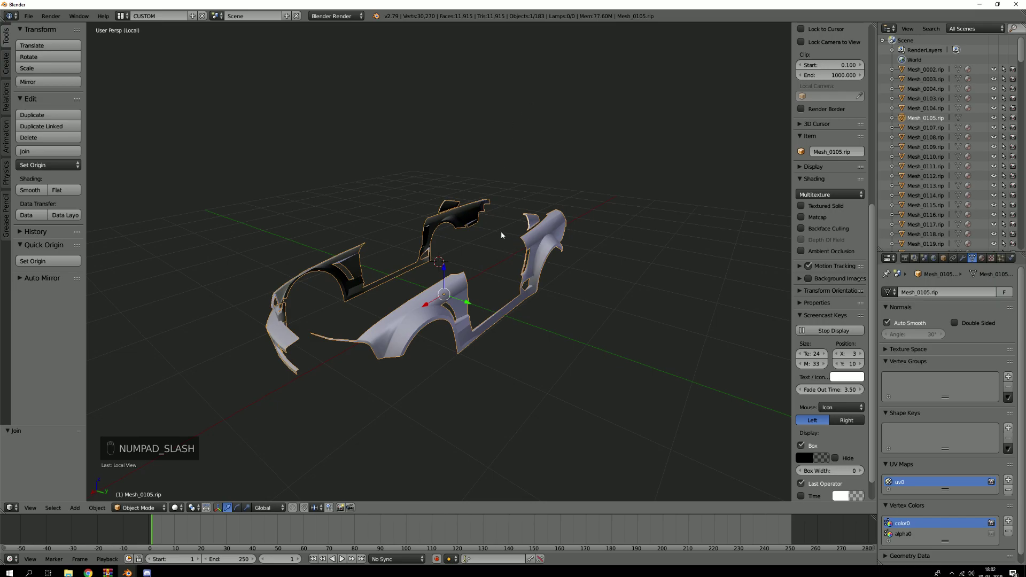
pyautogui.moveTo(501, 231)
pyautogui.mouseDown(button='middle')
pyautogui.moveTo(483, 256)
pyautogui.moveTo(489, 239)
pyautogui.mouseUp(button='middle')
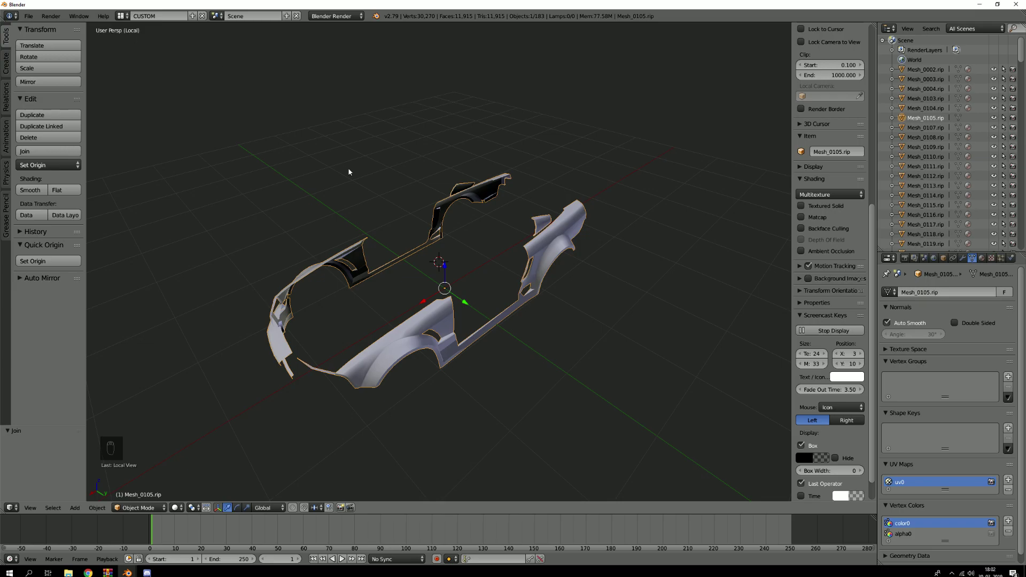
pyautogui.press('KP_Divide')
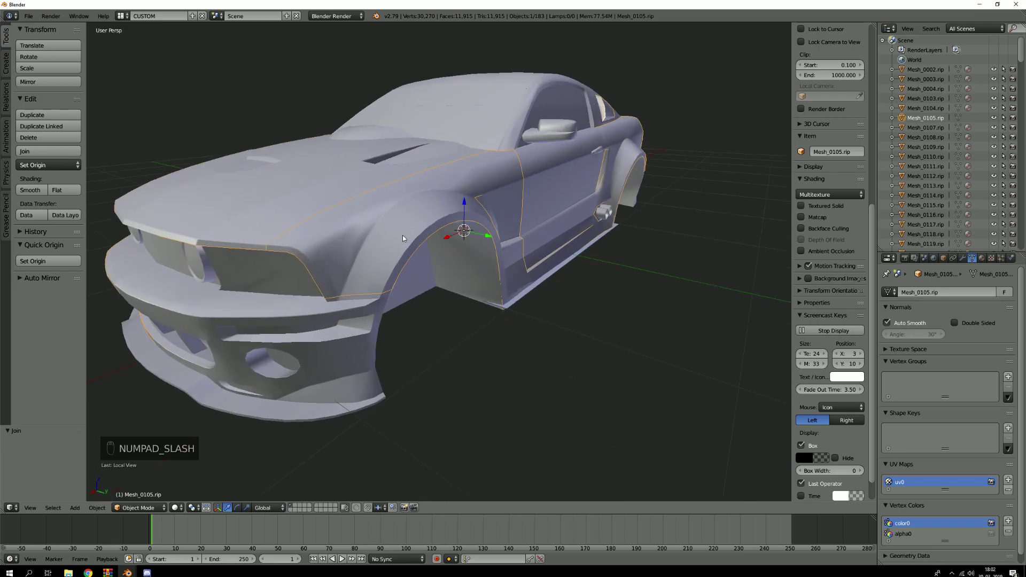
pyautogui.press('KP_Divide')
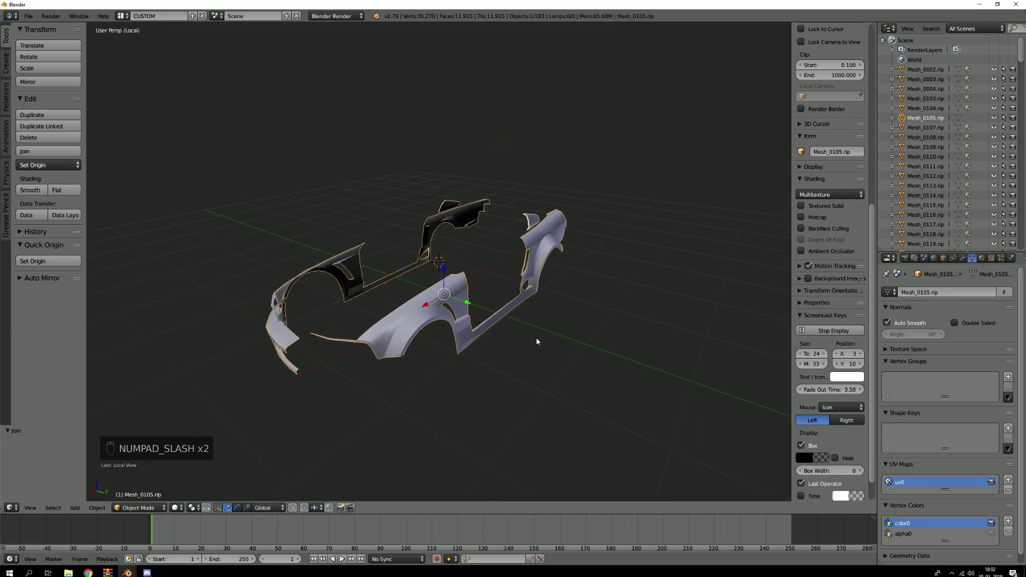
pyautogui.scroll(4, 537, 338)
pyautogui.moveTo(407, 323); pyautogui.dragTo(748, 273, button='middle')
pyautogui.scroll(-4, 472, 272)
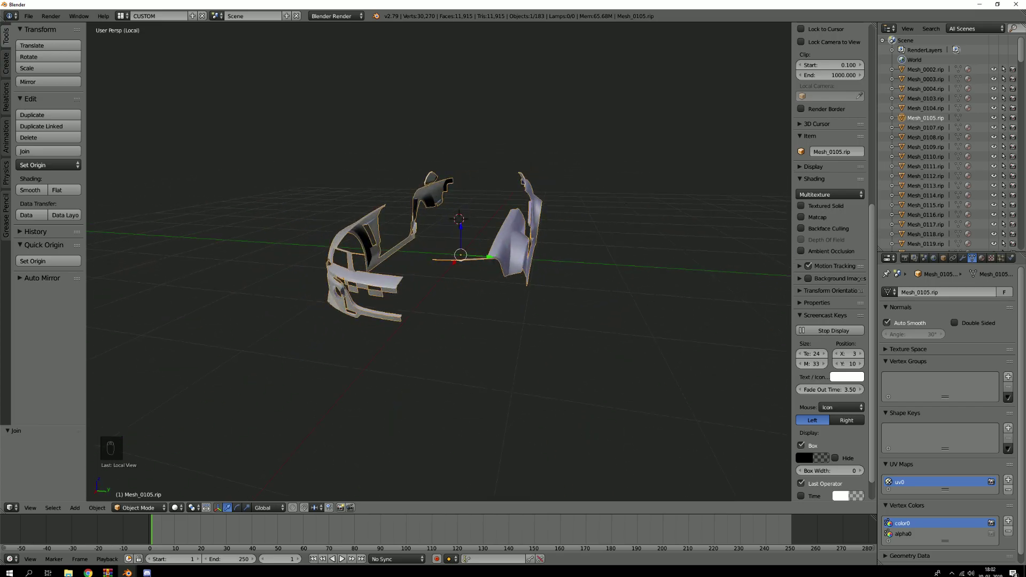
pyautogui.moveTo(438, 239); pyautogui.dragTo(454, 208, button='middle')
pyautogui.press('KP_Divide')
pyautogui.press('KP_Divide')
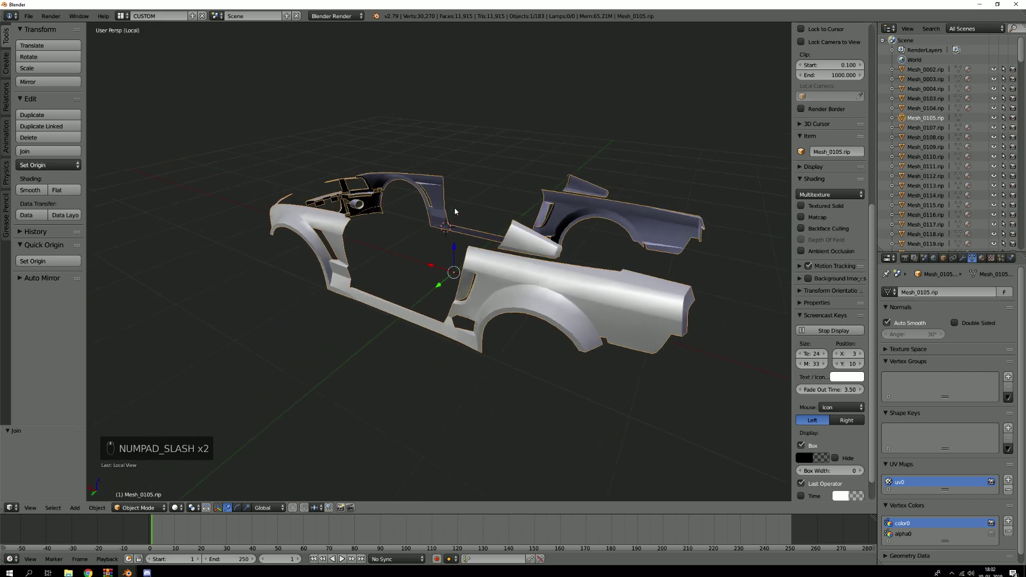
pyautogui.moveTo(479, 305)
pyautogui.mouseDown(button='middle')
pyautogui.moveTo(507, 276)
pyautogui.moveTo(472, 287)
pyautogui.mouseUp(button='middle')
# Examine the topology of the isolated Mesh_0105.rip around its fenders, bumper and sills in Edit Mode, and return to Object Mode
pyautogui.press('Tab')
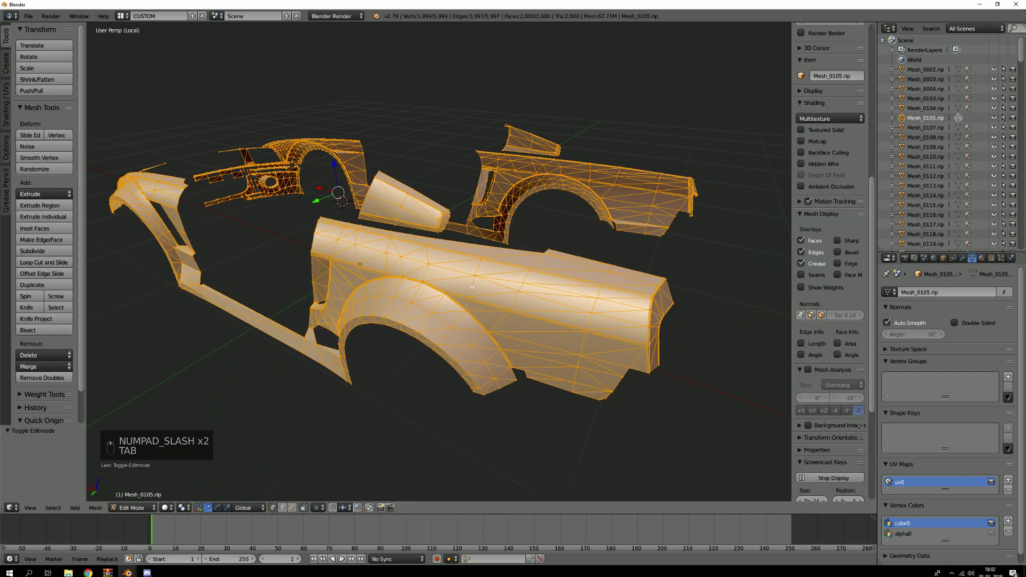
pyautogui.scroll(-3, 403, 290)
pyautogui.moveTo(403, 291); pyautogui.dragTo(531, 300, button='middle')
pyautogui.scroll(4, 540, 249)
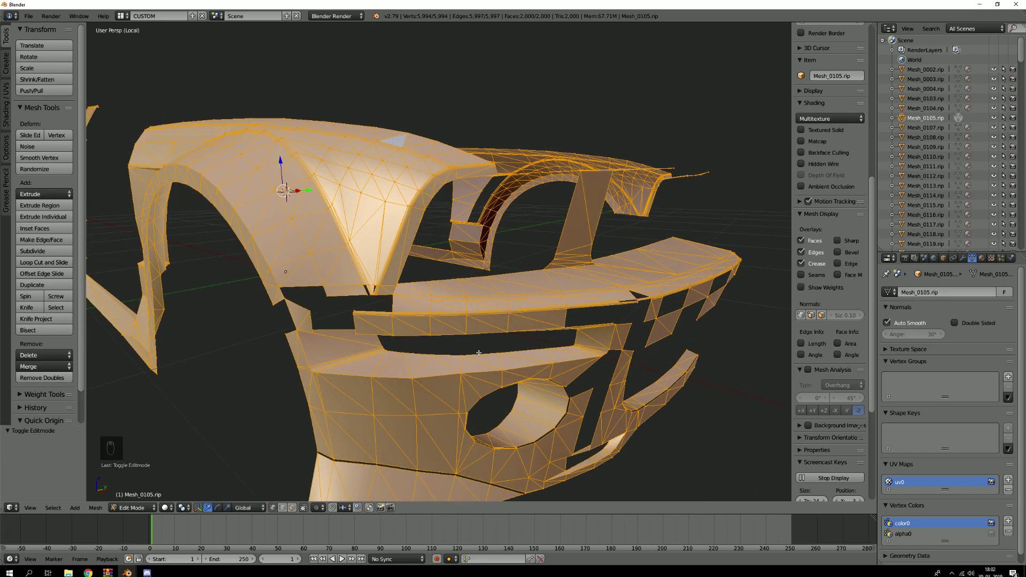
pyautogui.scroll(-5, 701, 338)
pyautogui.moveTo(702, 339); pyautogui.dragTo(375, 328, button='middle')
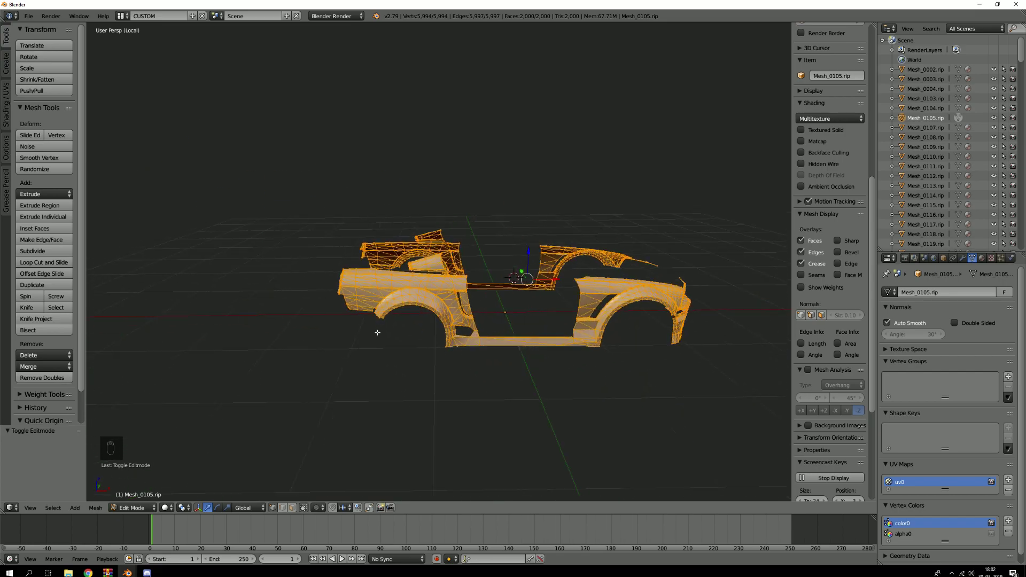
pyautogui.scroll(5, 540, 316)
pyautogui.scroll(4, 489, 319)
pyautogui.moveTo(492, 316); pyautogui.dragTo(428, 299, button='middle')
pyautogui.scroll(-4, 460, 315)
pyautogui.scroll(2, 418, 301)
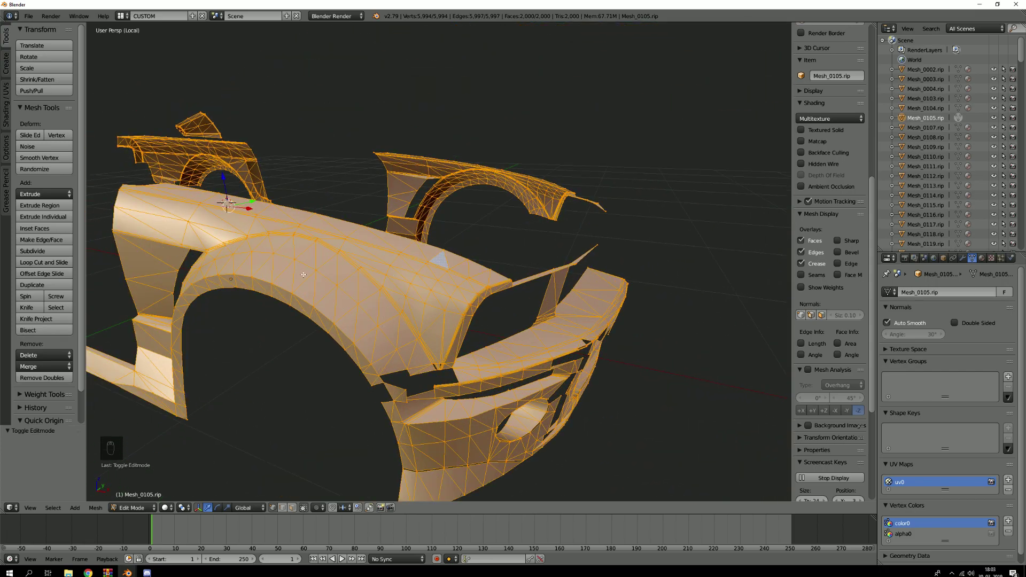
pyautogui.scroll(-4, 303, 275)
pyautogui.moveTo(337, 315); pyautogui.dragTo(393, 318, button='middle')
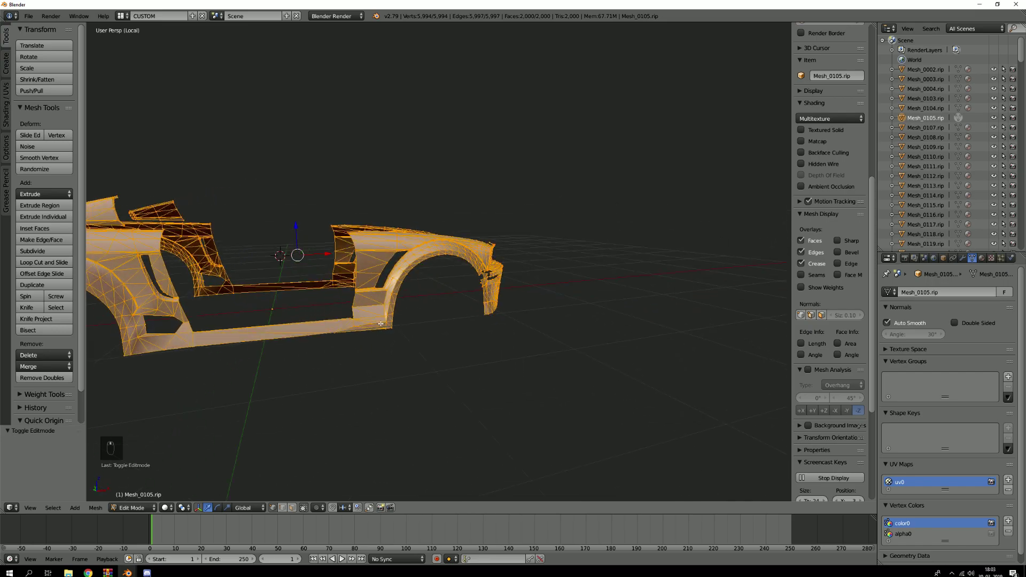
pyautogui.press('Tab')
# Inspect the isolated body mesh in Object Mode, leave local view, and briefly check it in Edit Mode on the complete car
pyautogui.press('`')
pyautogui.moveTo(130, 335); pyautogui.dragTo(391, 345, button='middle')
pyautogui.moveTo(217, 297); pyautogui.dragTo(367, 306, button='middle')
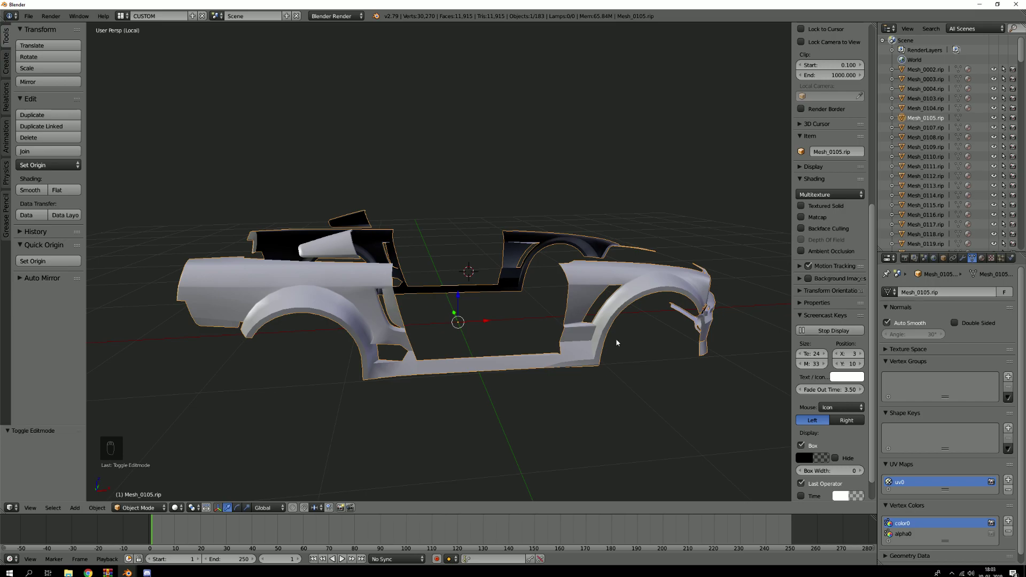
pyautogui.moveTo(656, 322); pyautogui.dragTo(385, 348, button='middle')
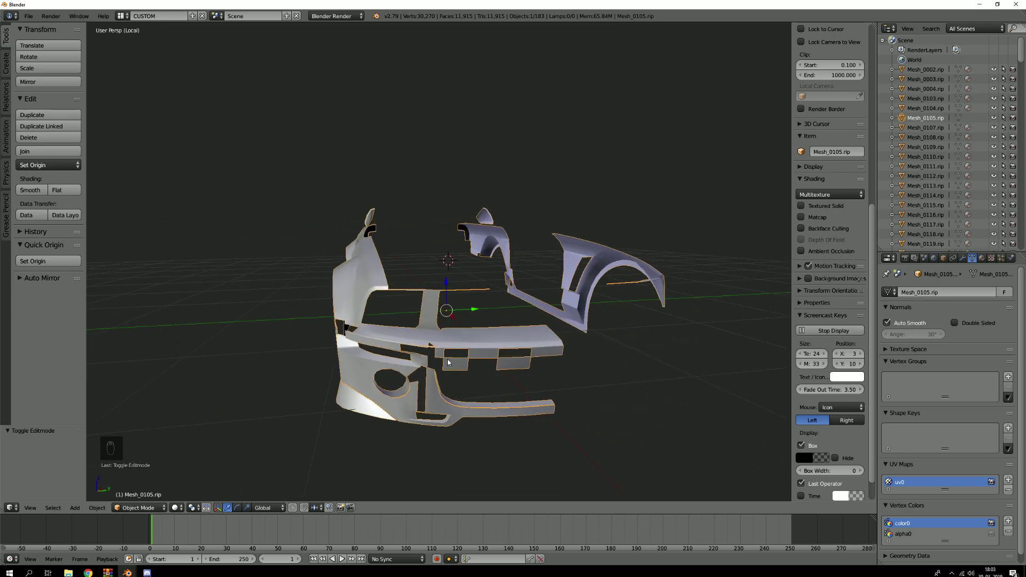
pyautogui.press('KP_Divide')
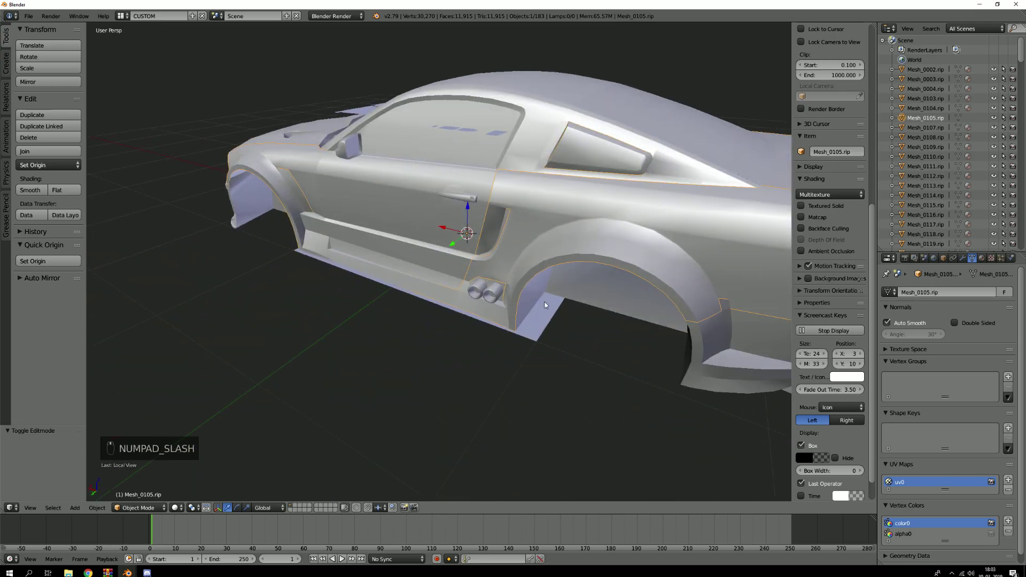
pyautogui.press('Tab')
pyautogui.moveTo(594, 259); pyautogui.dragTo(453, 240, button='middle')
pyautogui.press('Tab')
# Check the car's separate window meshes, including Mesh_0173.rip and Mesh_0177.rip, with trial moves that are each cancelled
pyautogui.rightClick(441, 117)
pyautogui.moveTo(347, 143); pyautogui.dragTo(424, 149, button='middle')
pyautogui.scroll(2, 424, 149)
pyautogui.scroll(-3, 424, 148)
pyautogui.moveTo(351, 160); pyautogui.dragTo(401, 162, button='middle')
pyautogui.press('g')
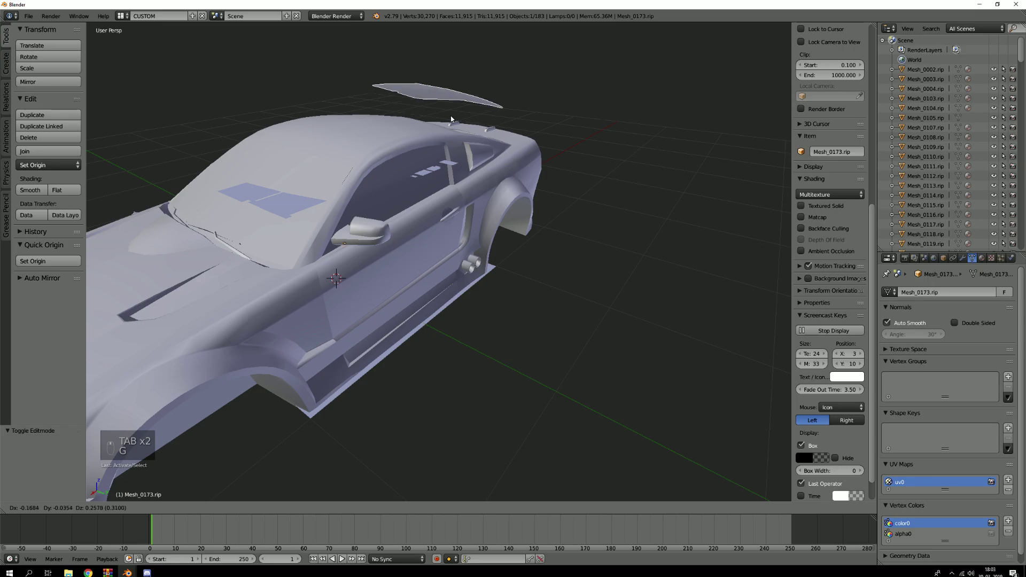
pyautogui.rightClick(419, 133)
pyautogui.rightClick(409, 178)
pyautogui.press('g')
pyautogui.rightClick(506, 133)
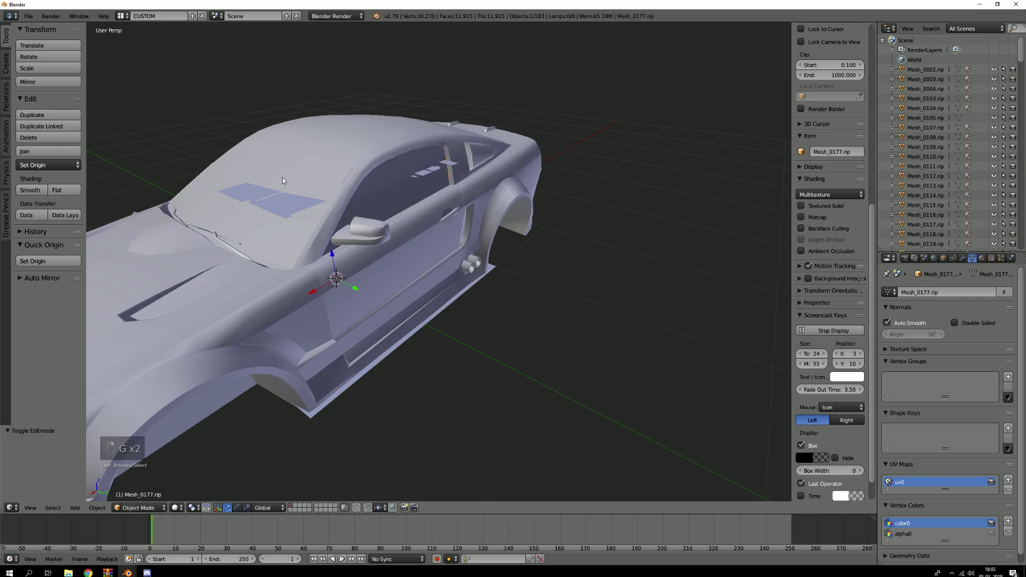
pyautogui.press('g')
pyautogui.rightClick(402, 177)
# Check the headlight mesh Mesh_0180.rip and the taillight mesh Mesh_0168.rip with cancelled trial moves
pyautogui.moveTo(403, 177); pyautogui.dragTo(455, 185, button='middle')
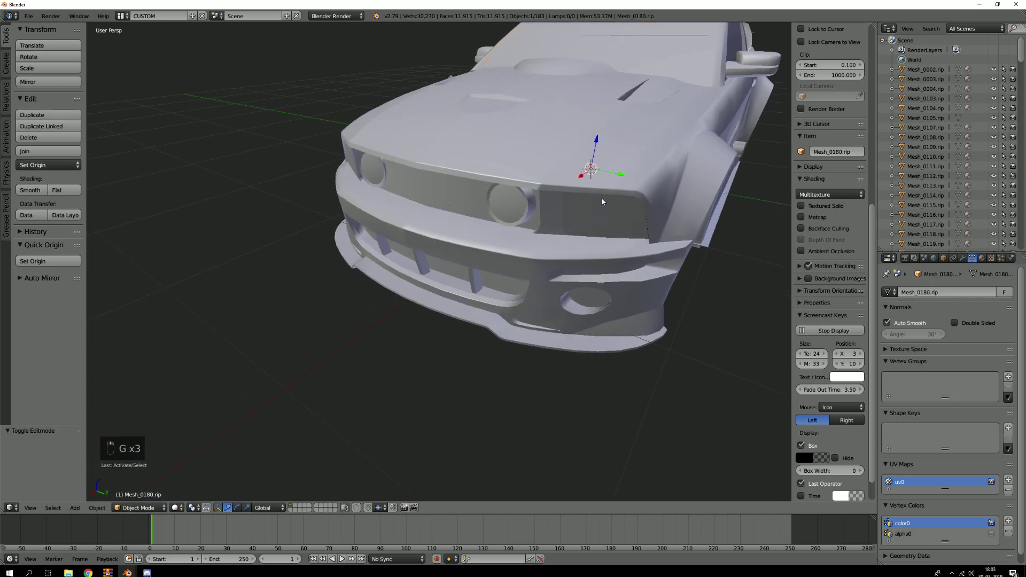
pyautogui.press('g')
pyautogui.rightClick(524, 199)
pyautogui.scroll(-5, 674, 126)
pyautogui.moveTo(673, 123); pyautogui.dragTo(437, 262, button='middle')
pyautogui.keyDown('shift'); pyautogui.moveTo(376, 174); pyautogui.dragTo(431, 198, button='middle'); pyautogui.keyUp('shift')
pyautogui.scroll(6, 434, 197)
pyautogui.scroll(-6, 433, 197)
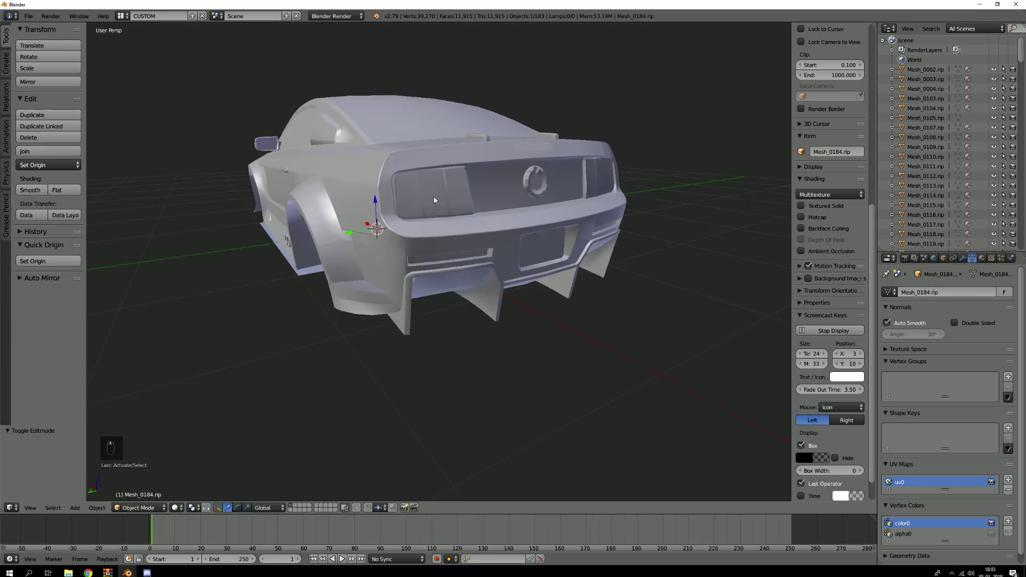
pyautogui.rightClick(439, 197)
pyautogui.scroll(-4, 439, 197)
pyautogui.press('g')
pyautogui.rightClick(437, 191)
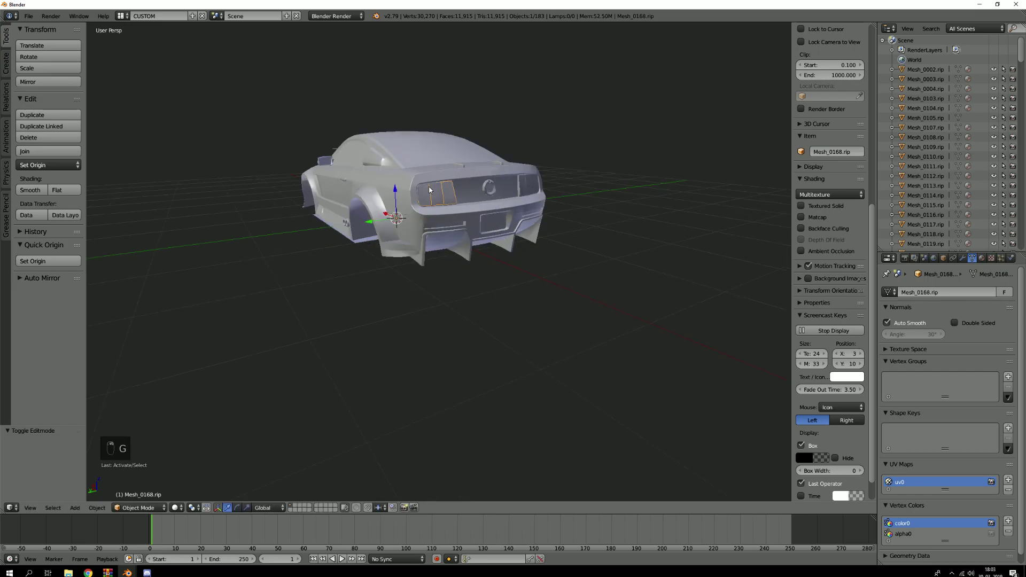
# Examine the assembled car body from the rear taillights around to the front bumper
pyautogui.scroll(8, 437, 191)
pyautogui.scroll(-8, 462, 192)
pyautogui.moveTo(470, 193); pyautogui.dragTo(529, 208, button='middle')
pyautogui.scroll(5, 498, 219)
pyautogui.scroll(-5, 498, 222)
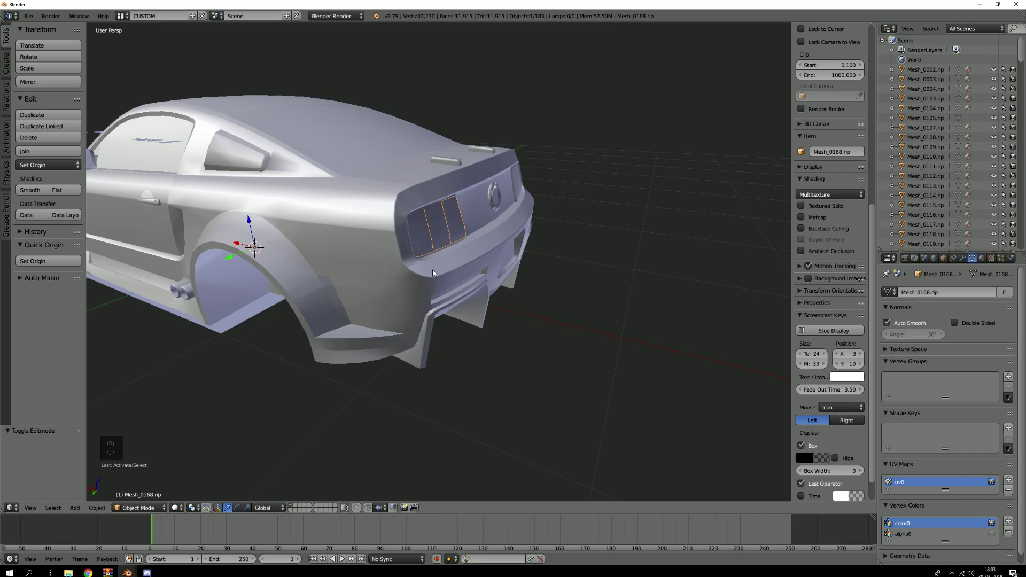
pyautogui.scroll(-5, 431, 269)
pyautogui.moveTo(316, 273); pyautogui.dragTo(457, 247, button='middle')
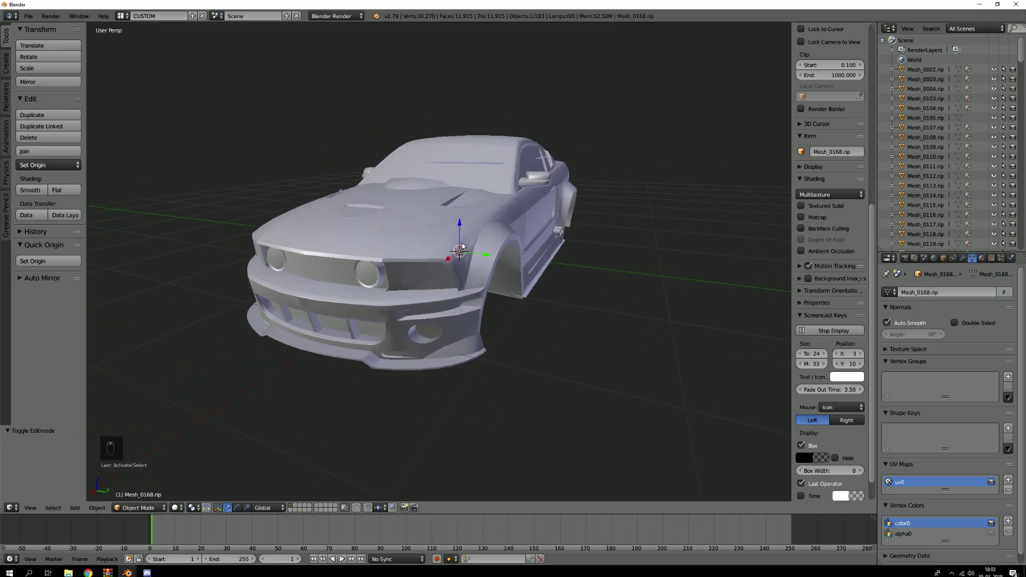